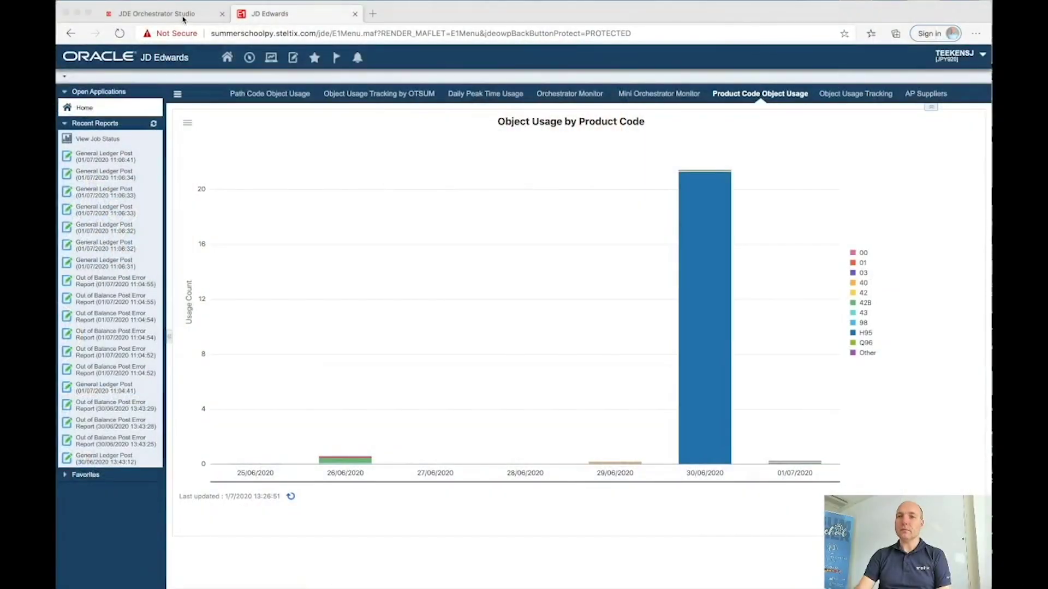
Step: Switch to the JDE Orchestrator Studio browser session
{"action": "left_click", "coordinate": [183, 17]}
Step: Create a new orchestration named ORCH_GetUnpostedBatchesNumbers in the Orchestrations workspace and save it
{"action": "left_click", "coordinate": [280, 155]}
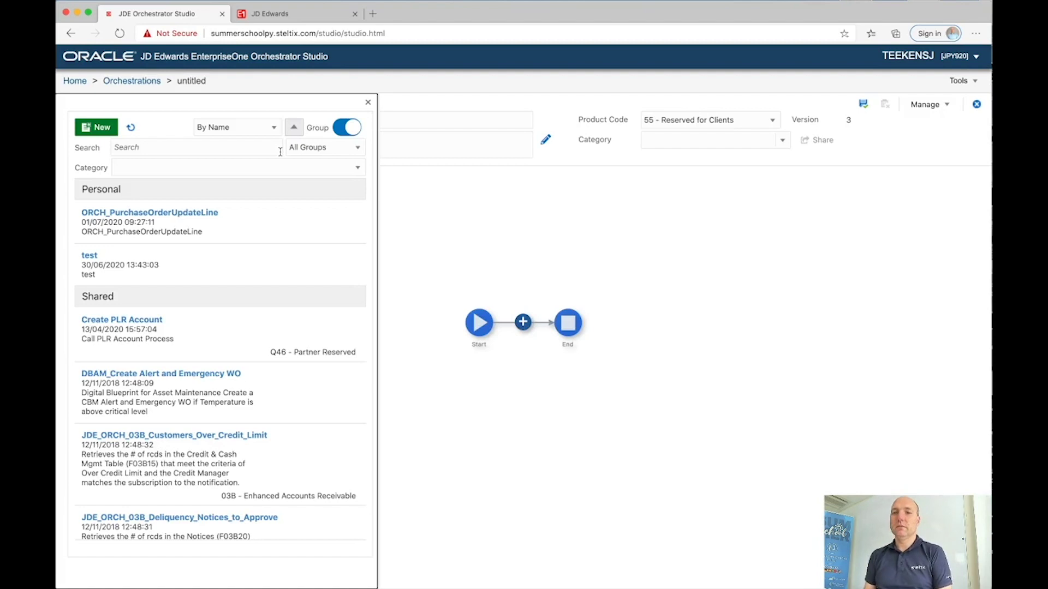
{"action": "left_click", "coordinate": [97, 128]}
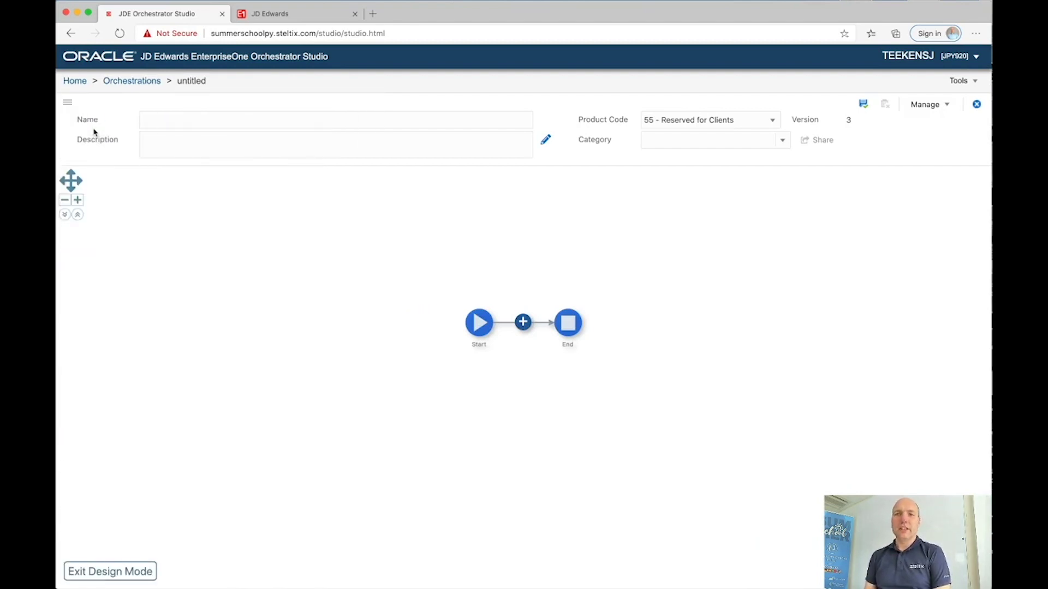
{"action": "left_click", "coordinate": [170, 121]}
{"action": "type", "text": "ORCH"}
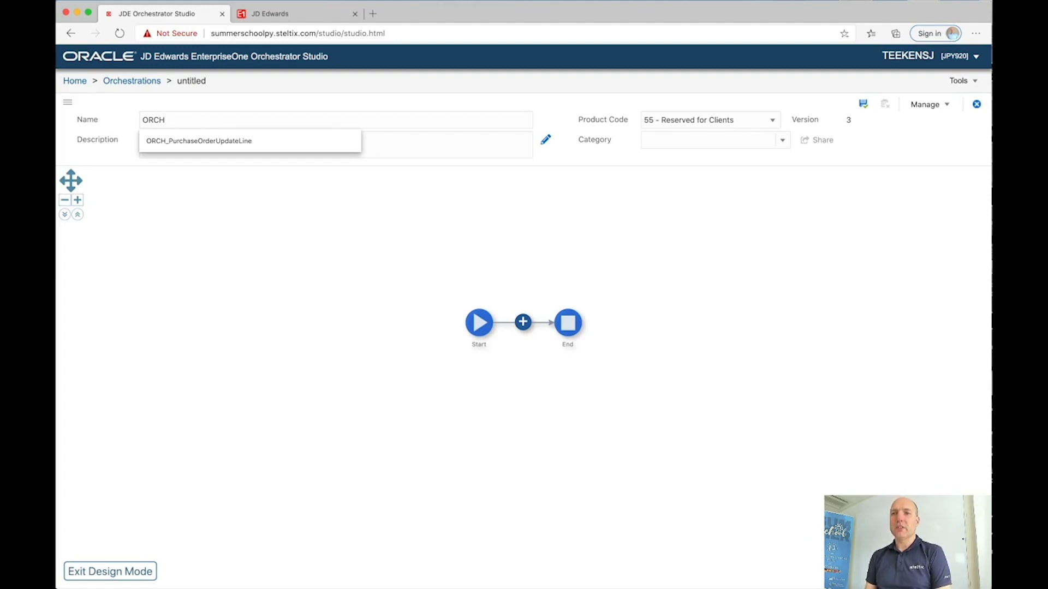
{"action": "type", "text": "_Get"}
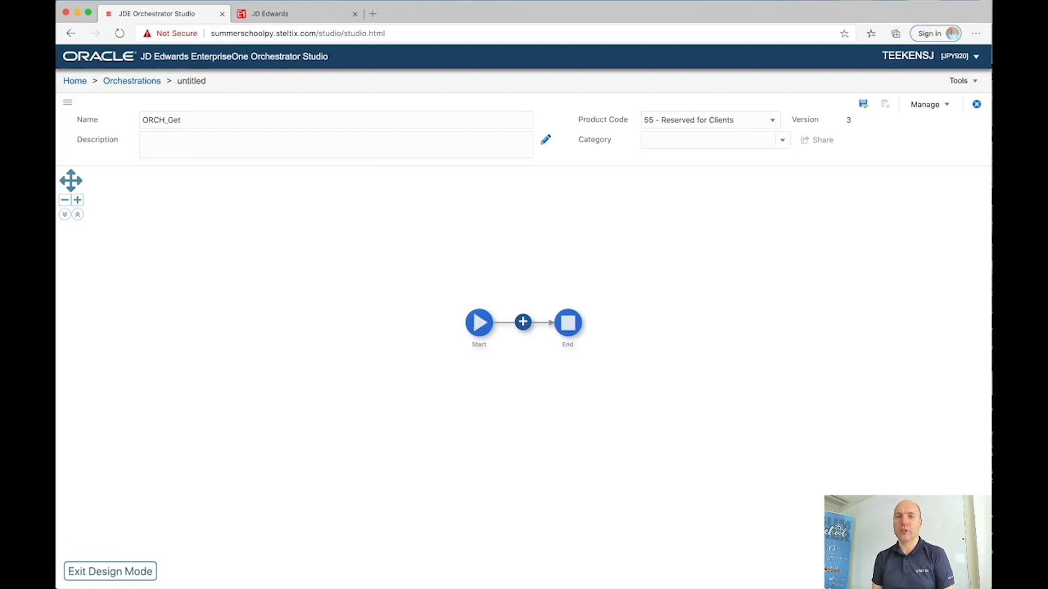
{"action": "type", "text": "UnpostedBatches"}
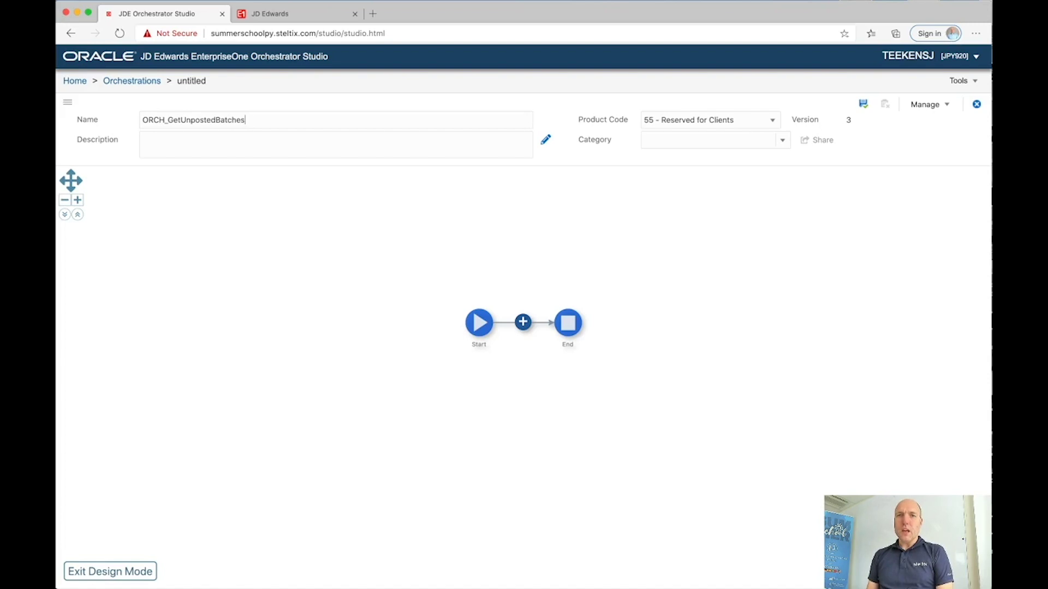
{"action": "type", "text": "Numbers"}
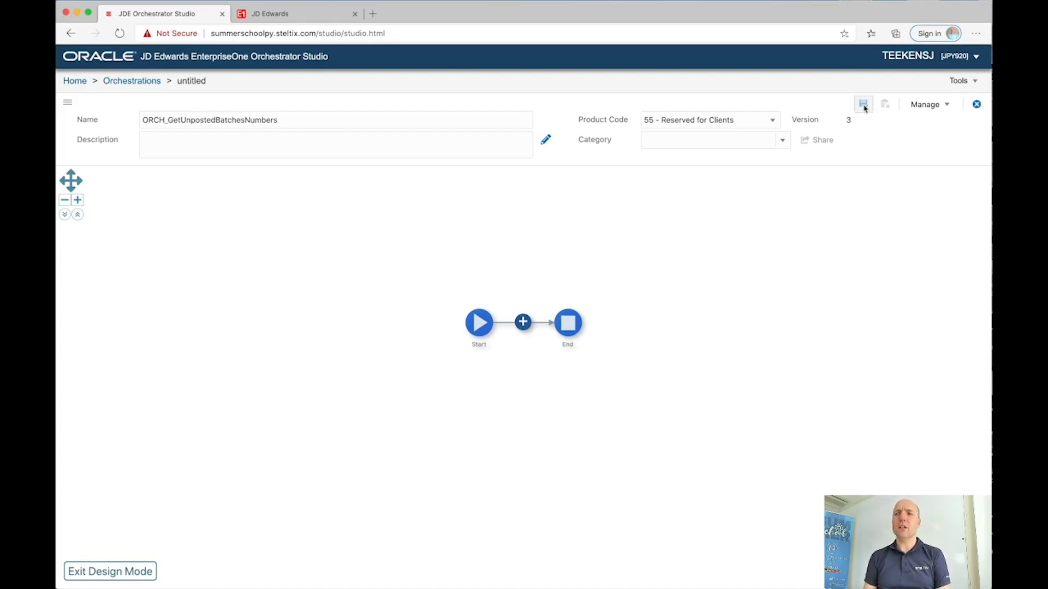
{"action": "left_click", "coordinate": [863, 106]}
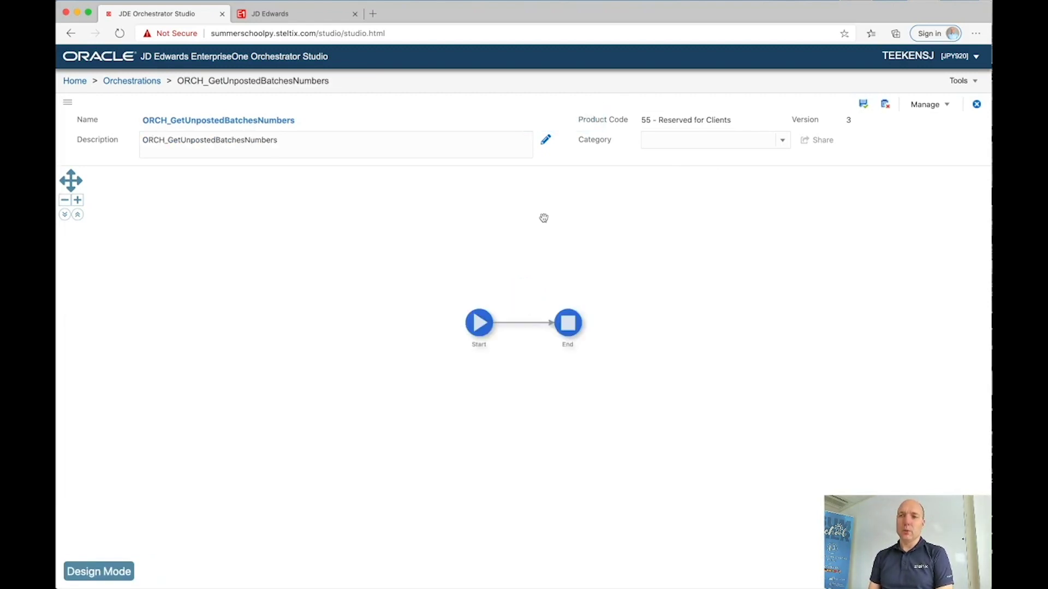
Step: Add an orchestration input named batchType on the Start step and save
{"action": "left_click", "coordinate": [479, 326]}
{"action": "left_click", "coordinate": [479, 289]}
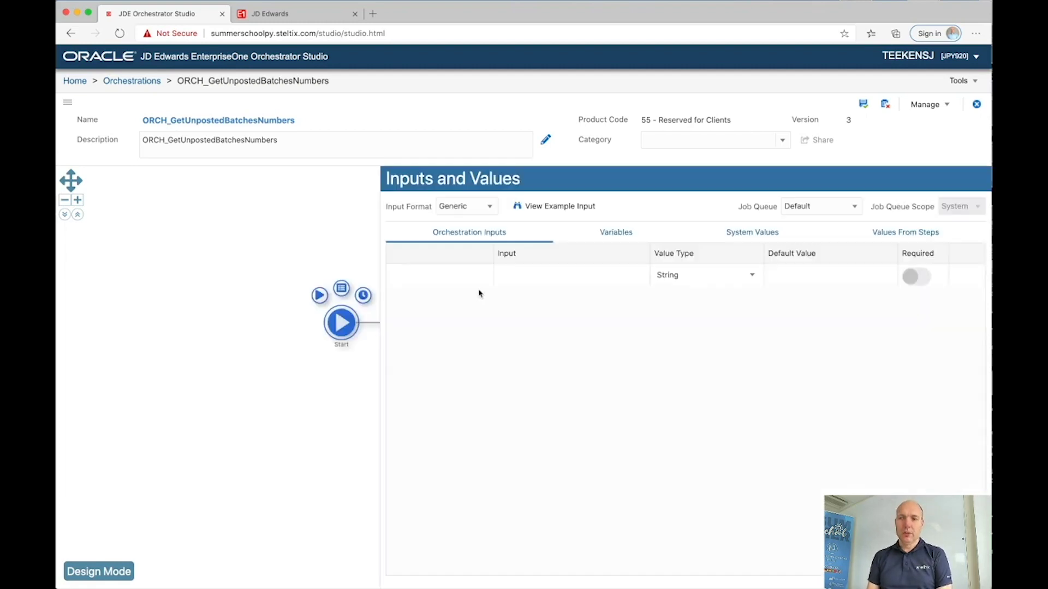
{"action": "left_click", "coordinate": [513, 276]}
{"action": "type", "text": "ba"}
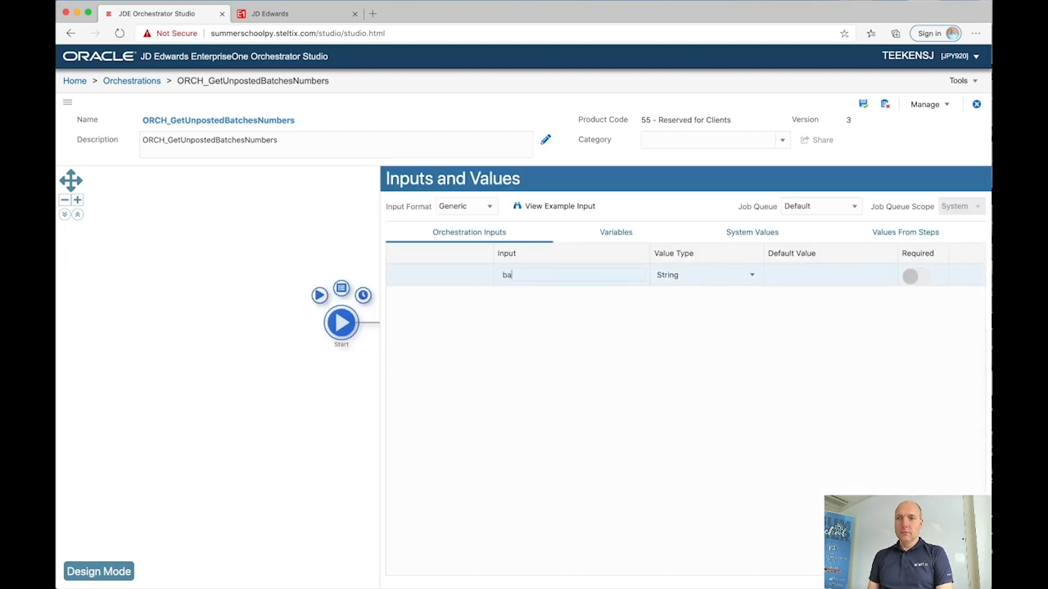
{"action": "type", "text": "tchType"}
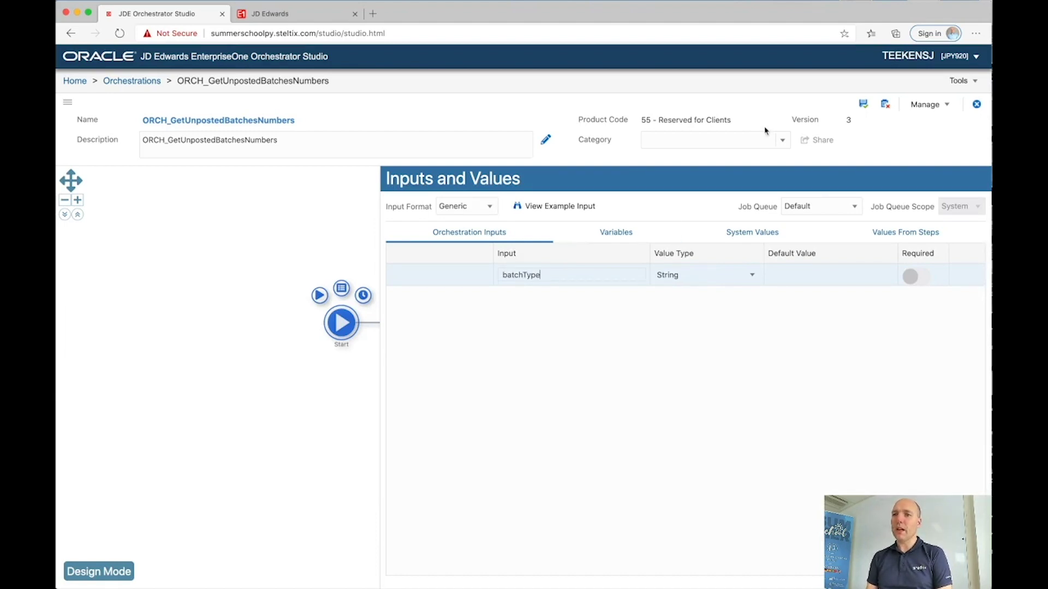
{"action": "left_click", "coordinate": [863, 104]}
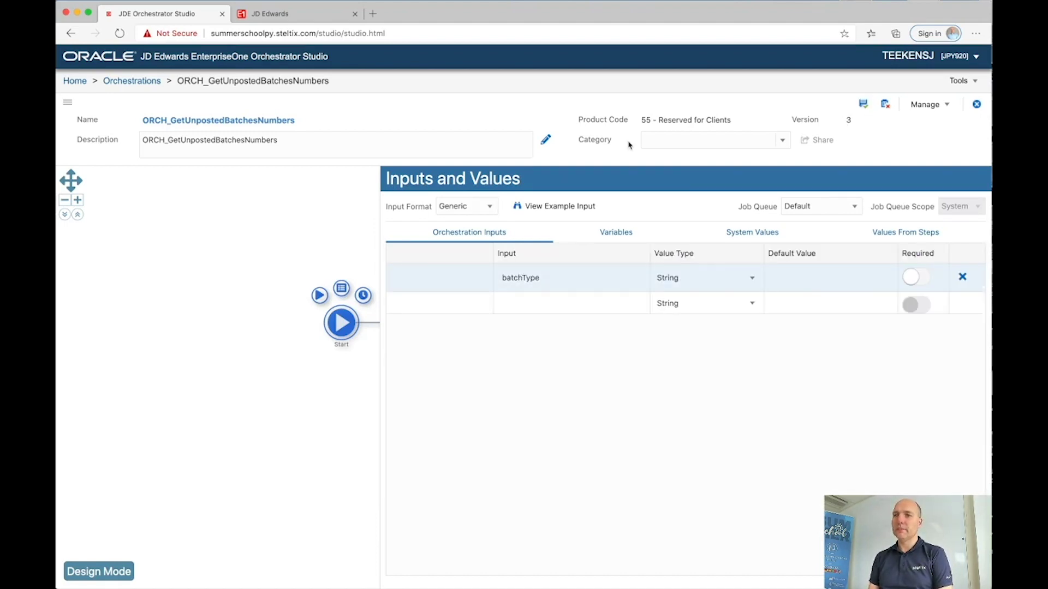
{"action": "left_click", "coordinate": [322, 215]}
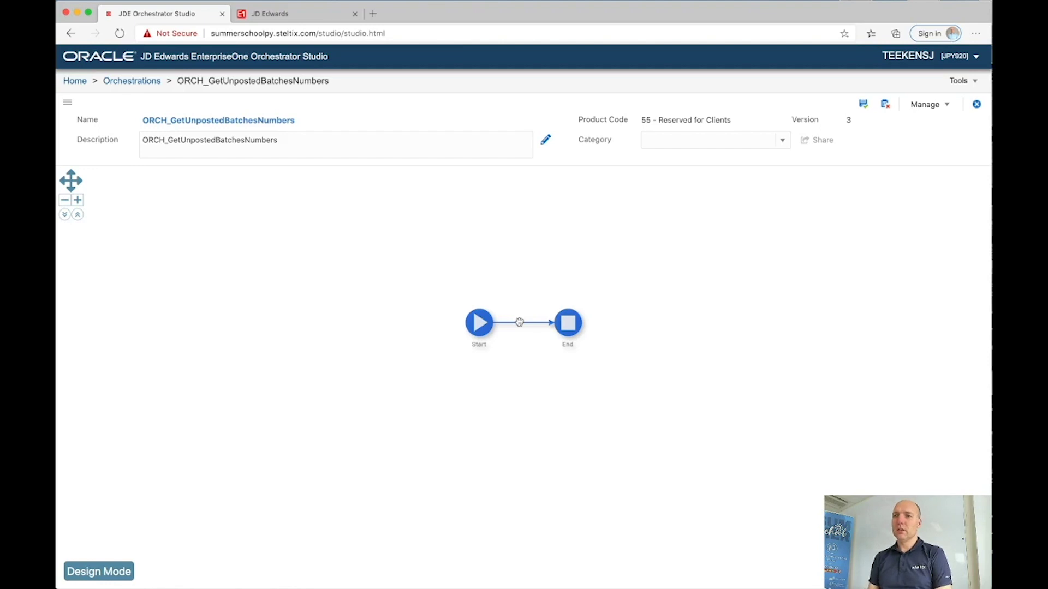
Step: Insert a new Data Request step between Start and End
{"action": "left_click", "coordinate": [109, 570]}
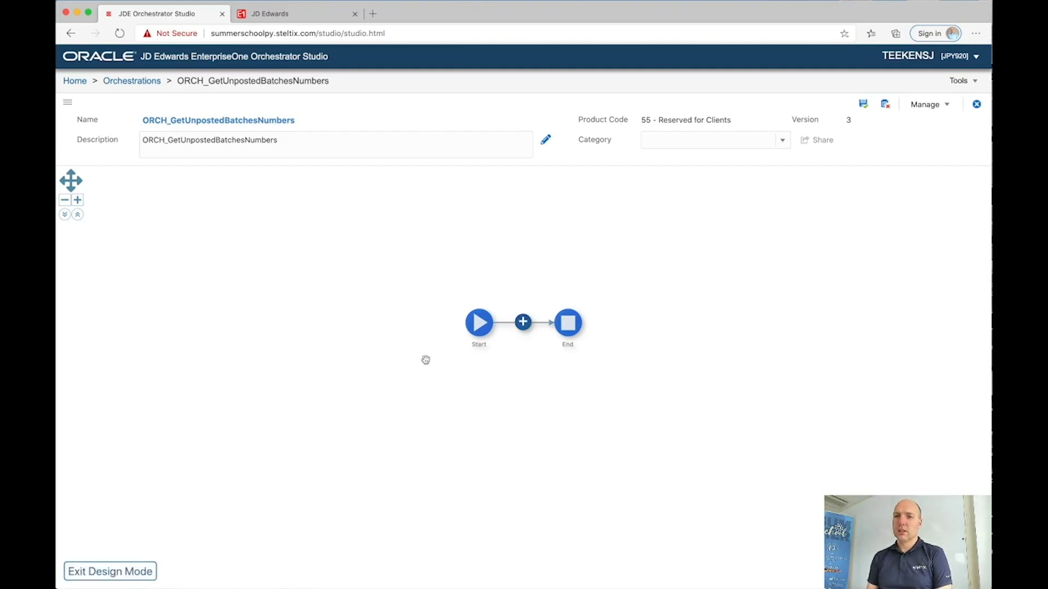
{"action": "left_click", "coordinate": [522, 324]}
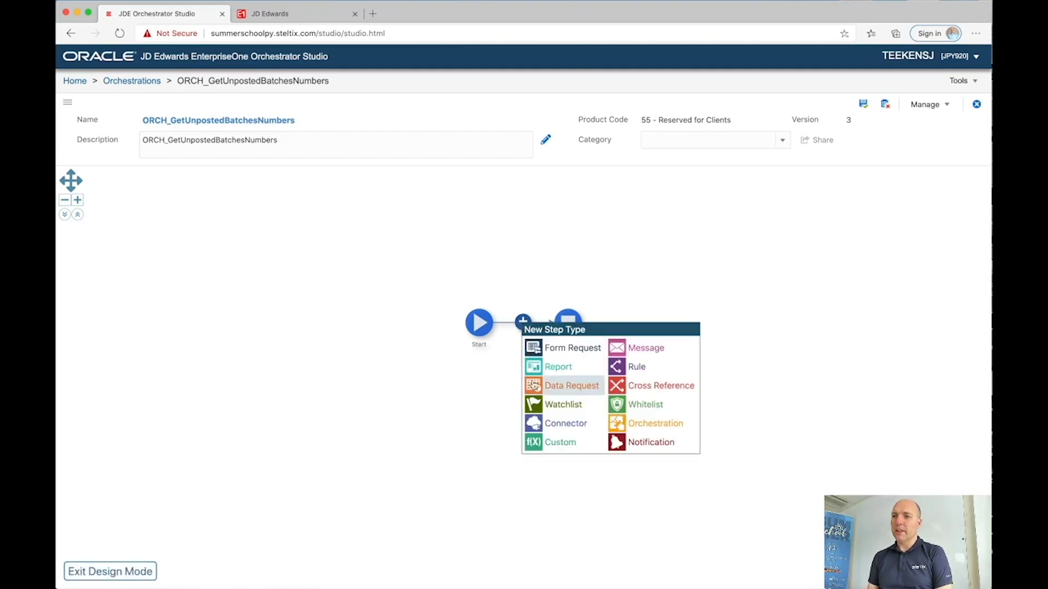
{"action": "left_click", "coordinate": [534, 387]}
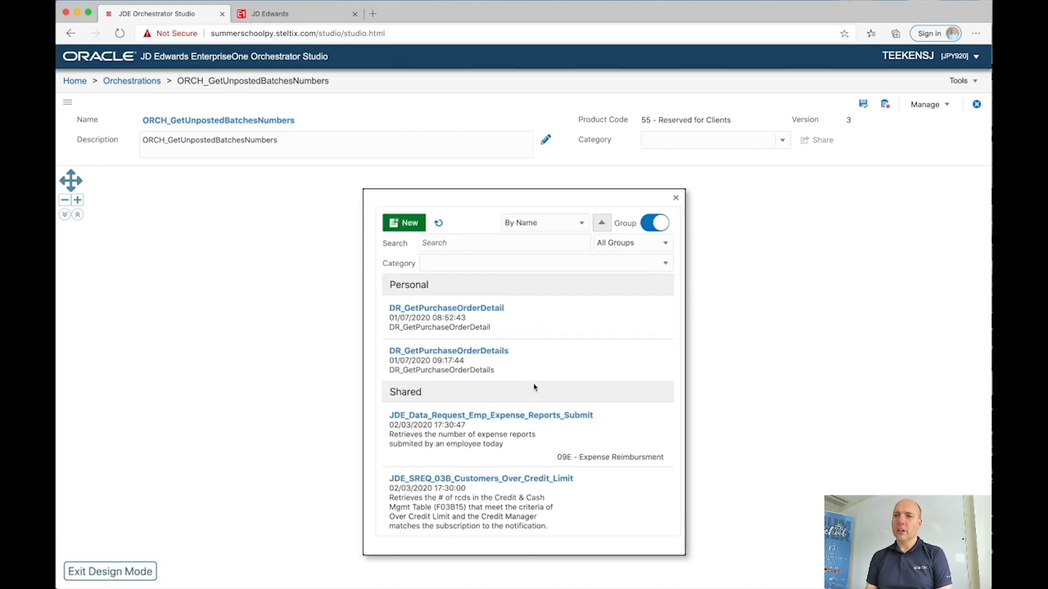
{"action": "left_click", "coordinate": [408, 223]}
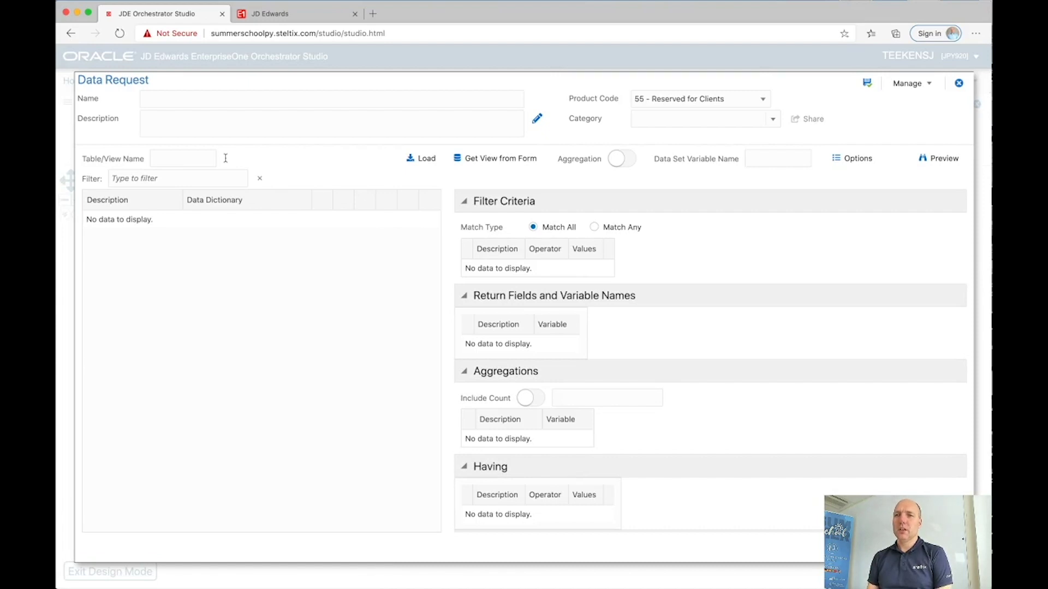
Step: Name the data request DR_BatchesInError, attempt to save, and dismiss the save error
{"action": "left_click", "coordinate": [208, 105]}
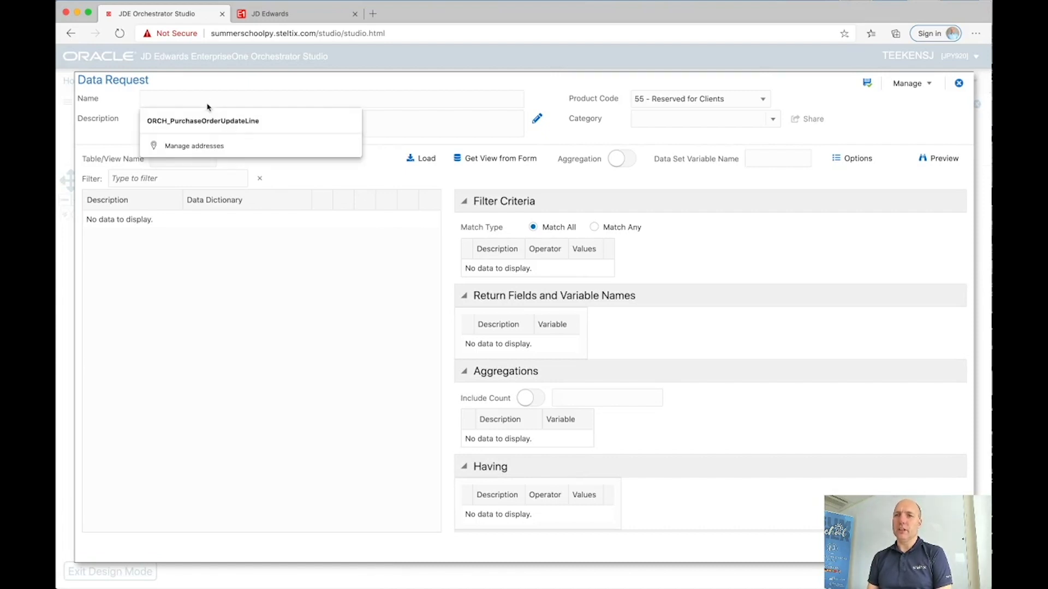
{"action": "type", "text": "DR"}
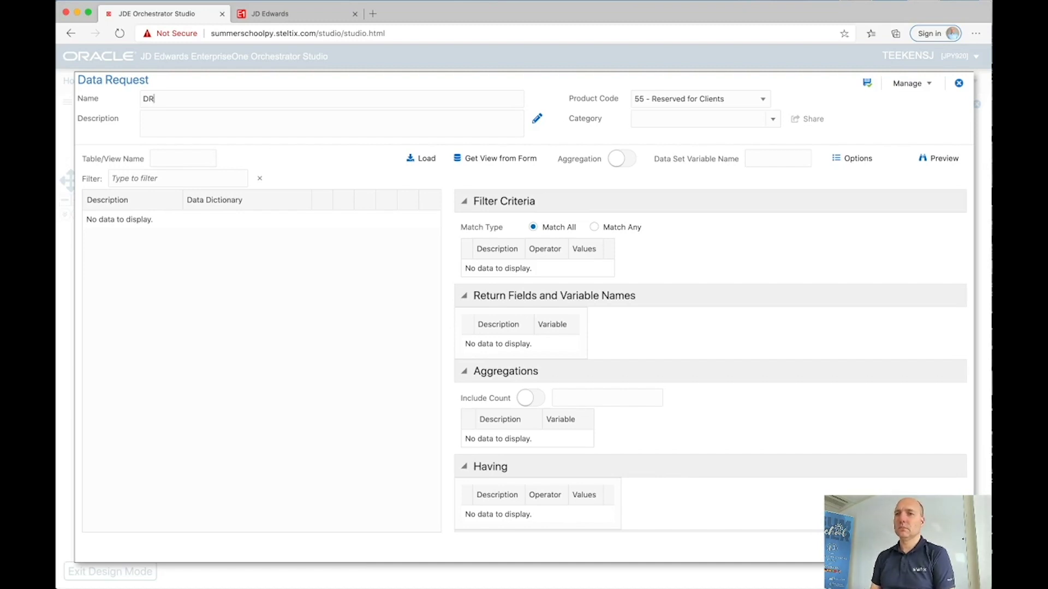
{"action": "type", "text": "_Batches"}
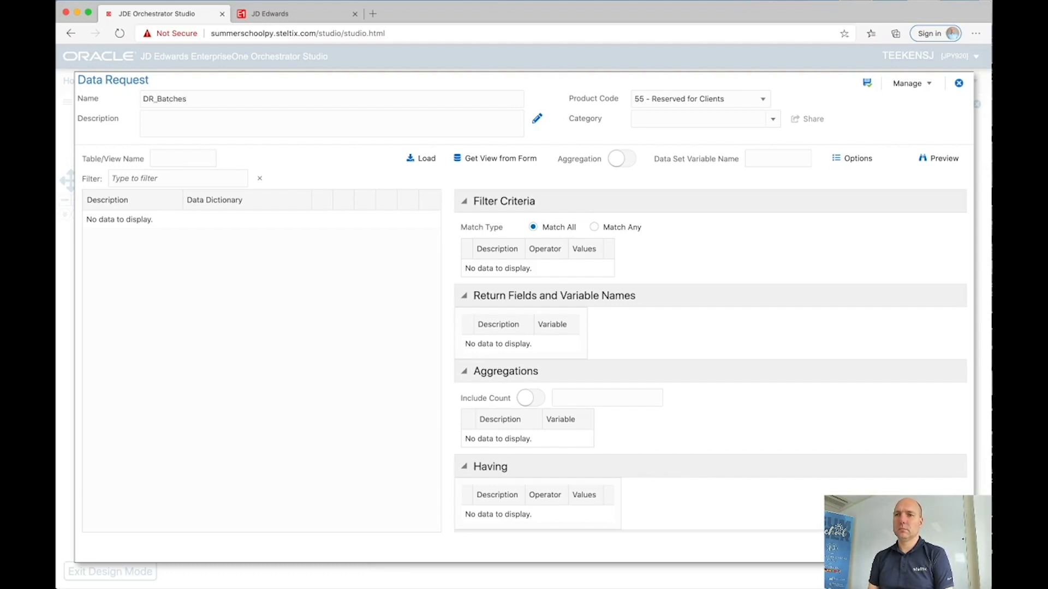
{"action": "type", "text": "inError"}
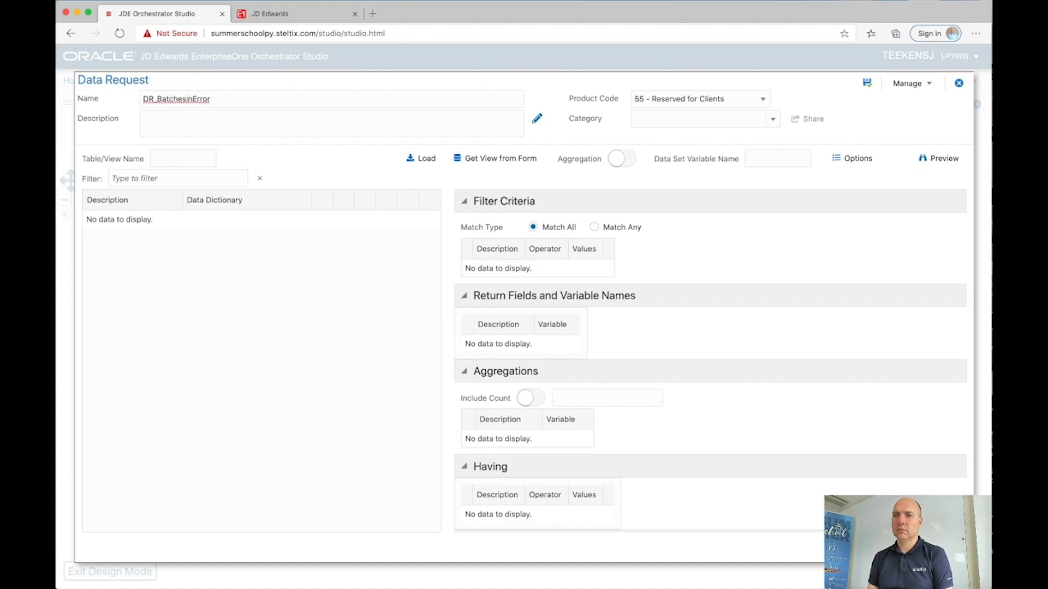
{"action": "left_click", "coordinate": [188, 99]}
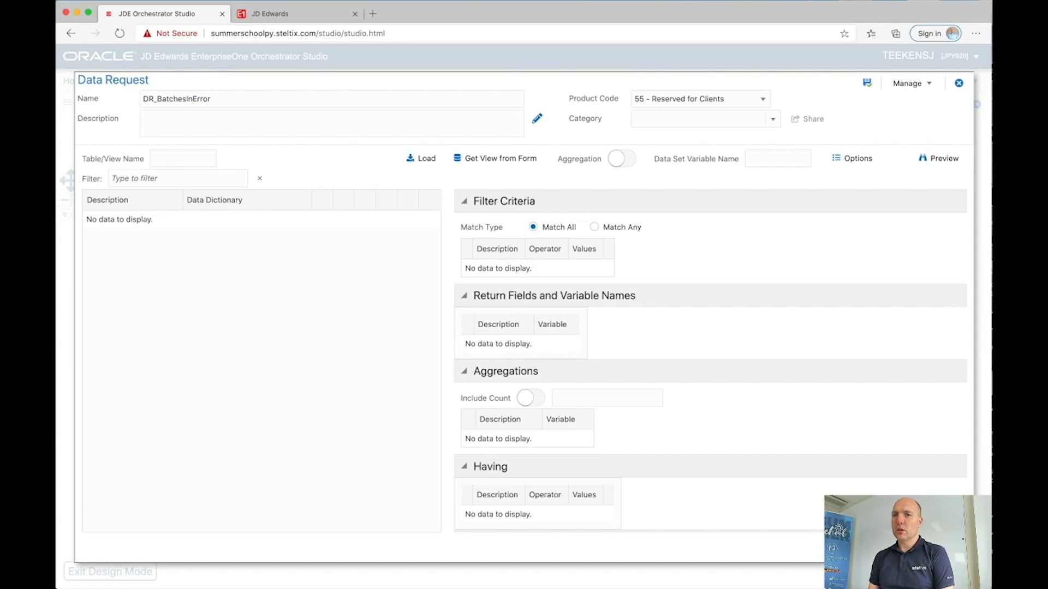
{"action": "left_click", "coordinate": [867, 83]}
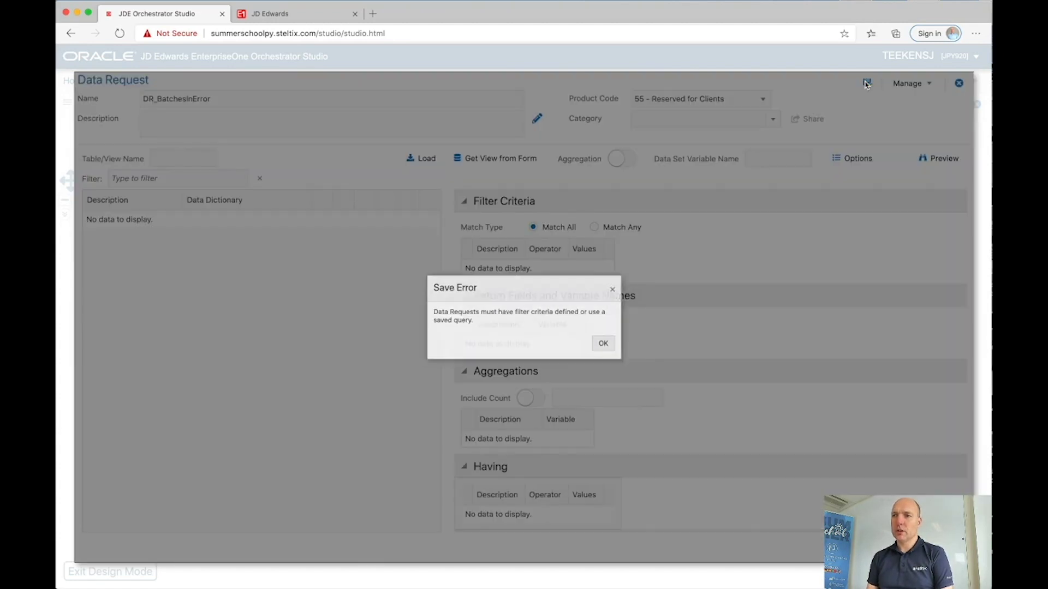
{"action": "left_click", "coordinate": [607, 345]}
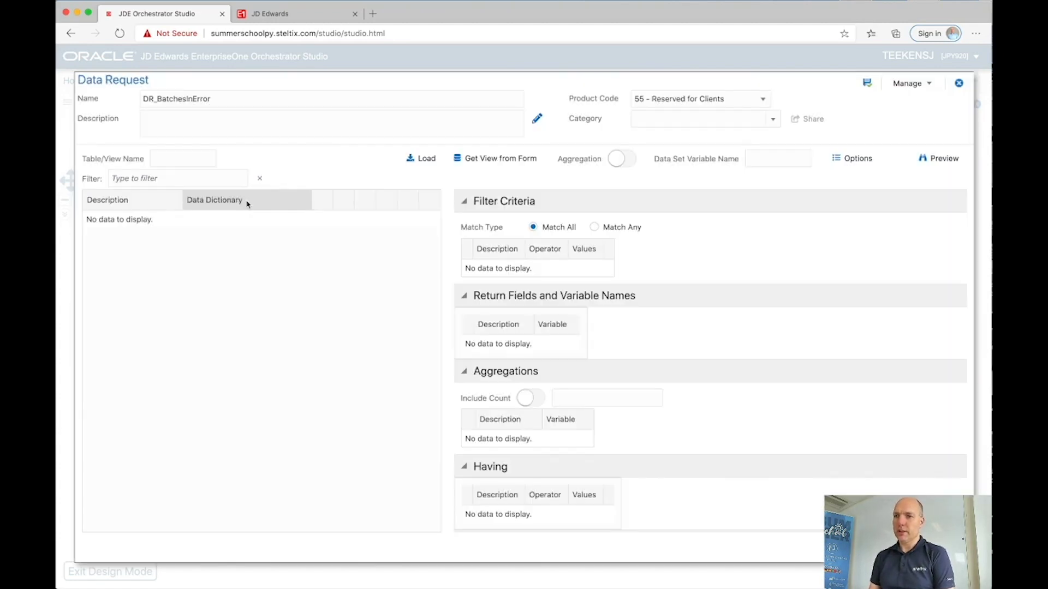
Step: Open Work With Batches (P0011) in EnterpriseOne via fast path
{"action": "left_click", "coordinate": [295, 19]}
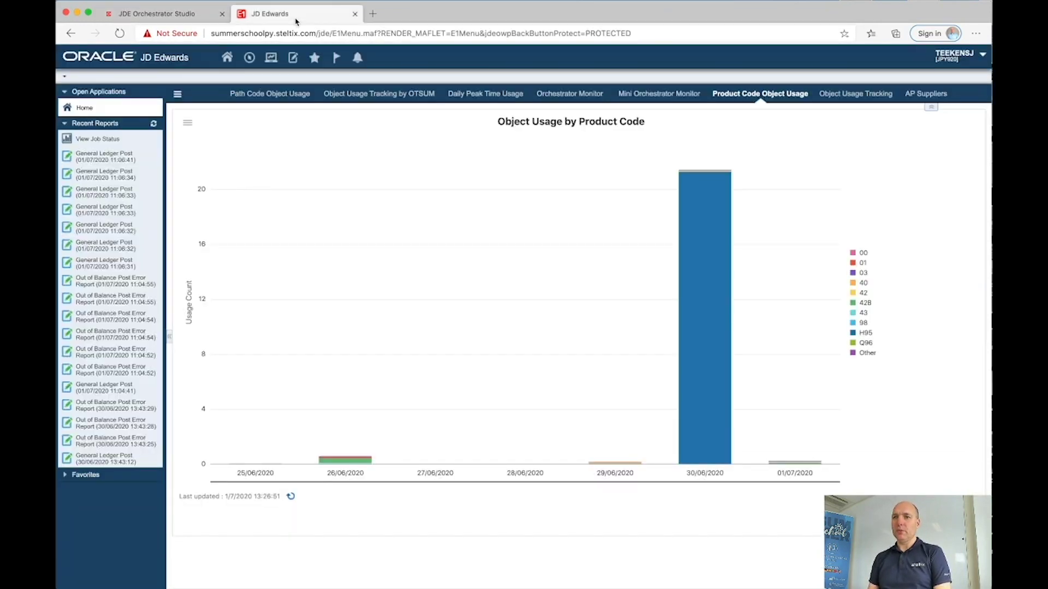
{"action": "left_click", "coordinate": [249, 57]}
{"action": "type", "text": "P"}
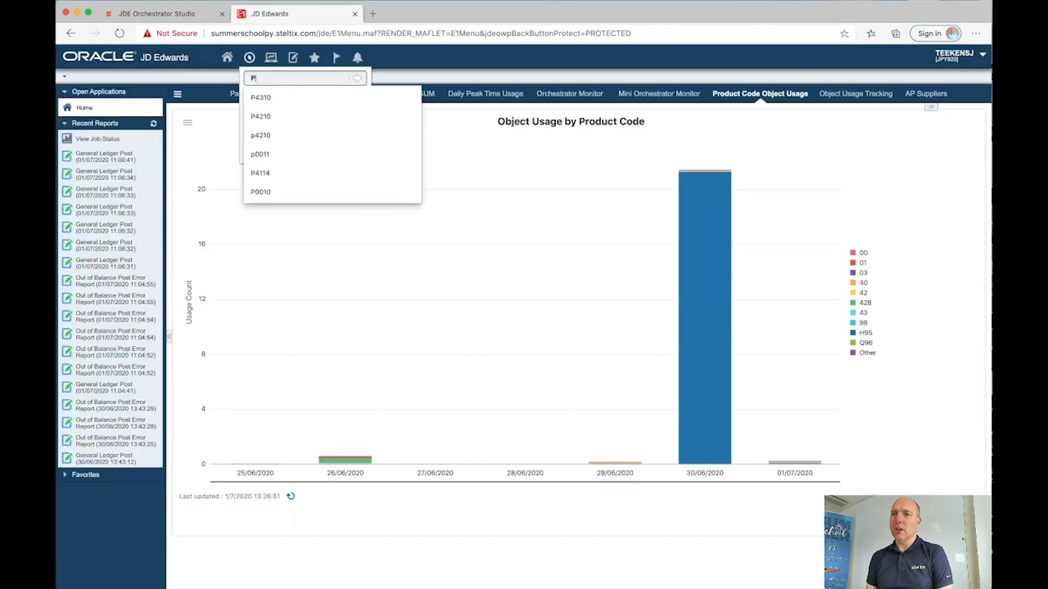
{"action": "type", "text": "0011"}
{"action": "key", "text": "Return"}
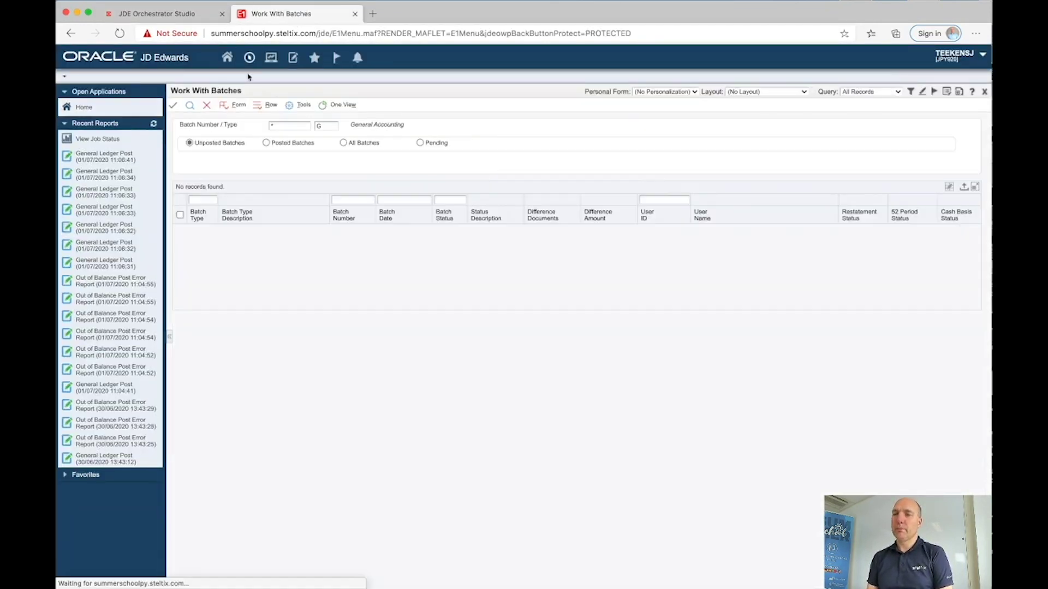
{"action": "left_click", "coordinate": [972, 93]}
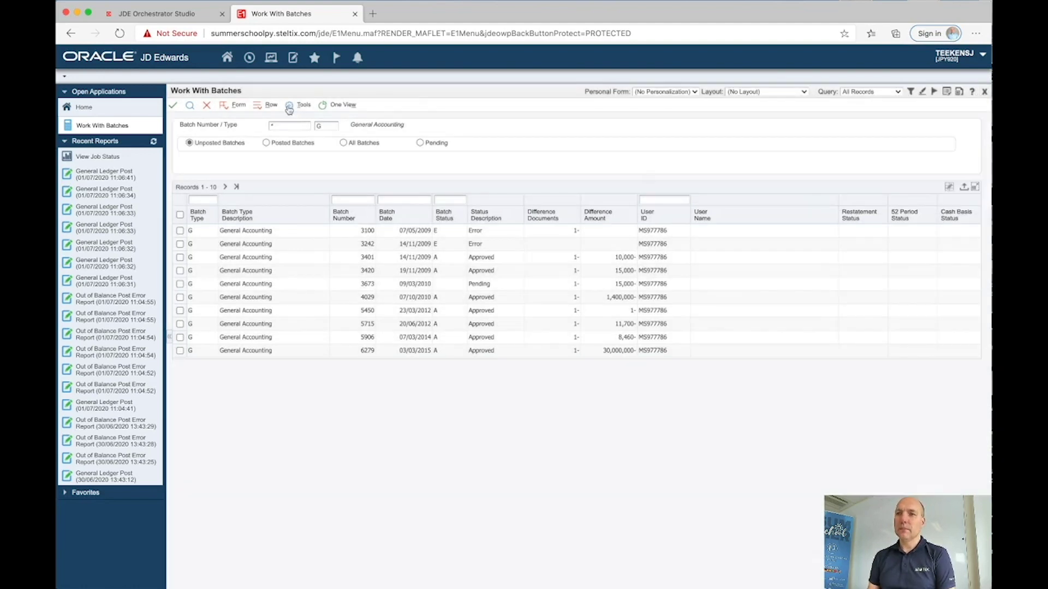
Step: Identify business view V0011B through Data Browser, then return to Orchestrator Studio
{"action": "left_click", "coordinate": [289, 106]}
{"action": "left_click", "coordinate": [305, 143]}
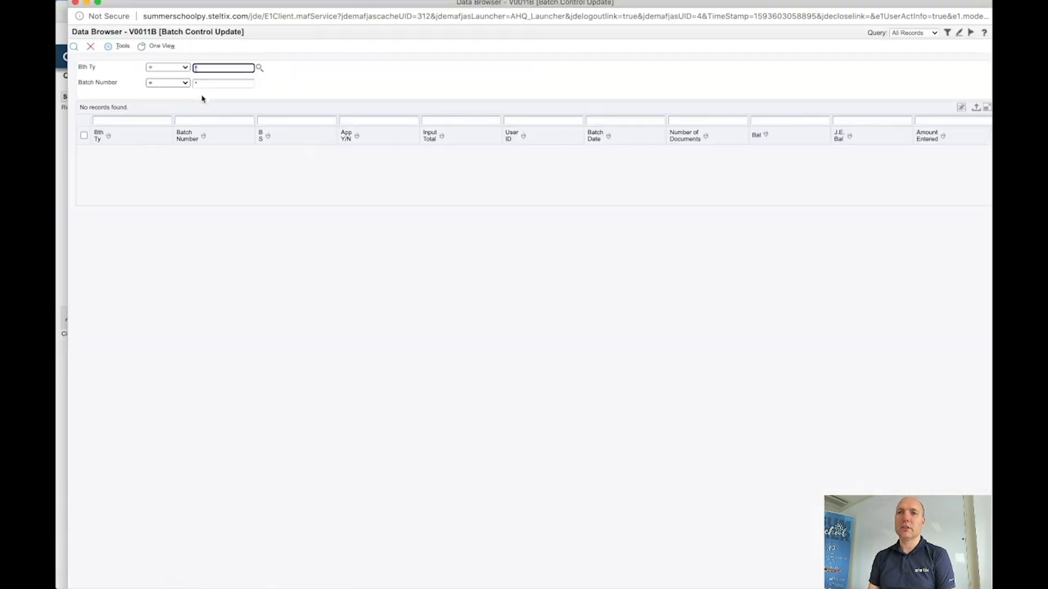
{"action": "left_click_drag", "start_coordinate": [130, 32], "coordinate": [157, 31]}
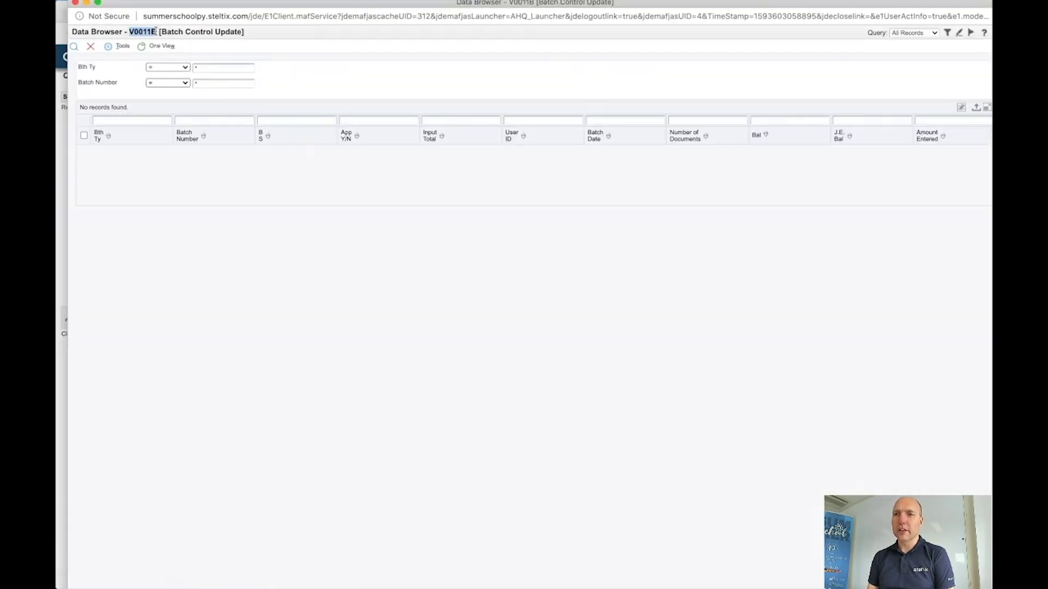
{"action": "left_click", "coordinate": [76, 2]}
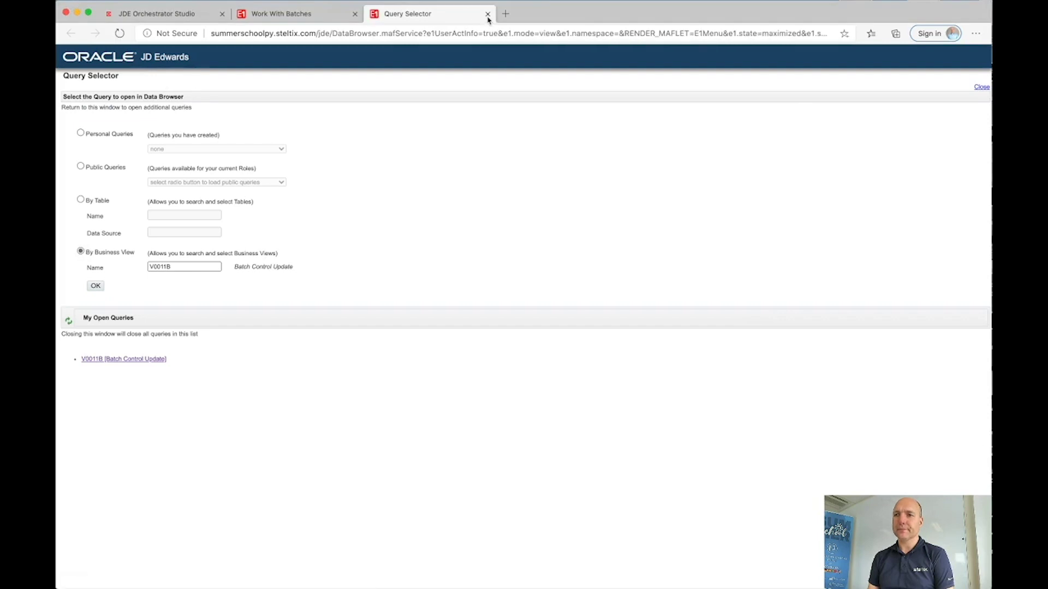
{"action": "left_click", "coordinate": [488, 13]}
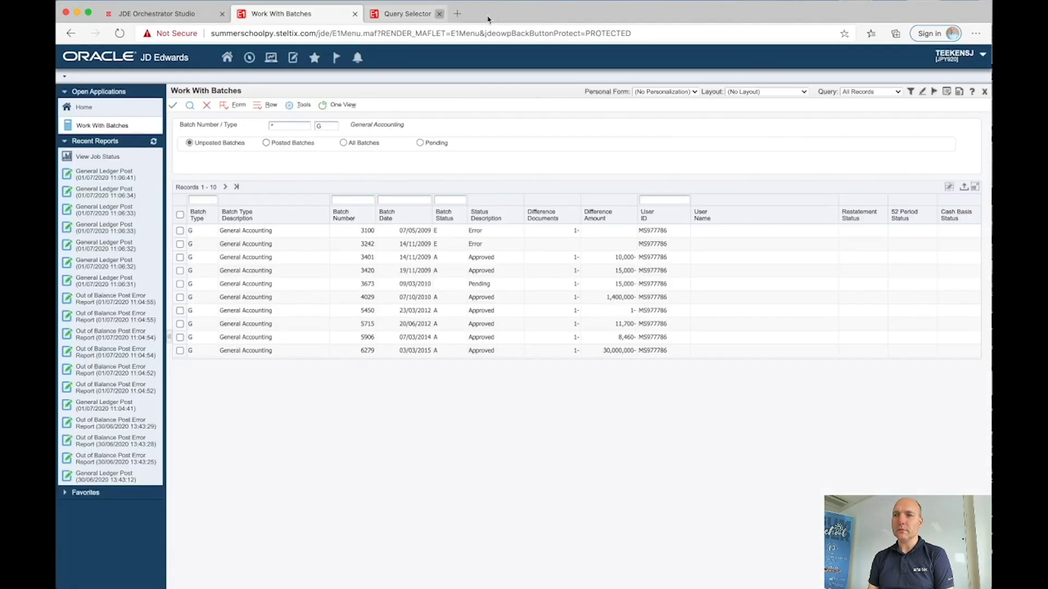
{"action": "left_click", "coordinate": [163, 14]}
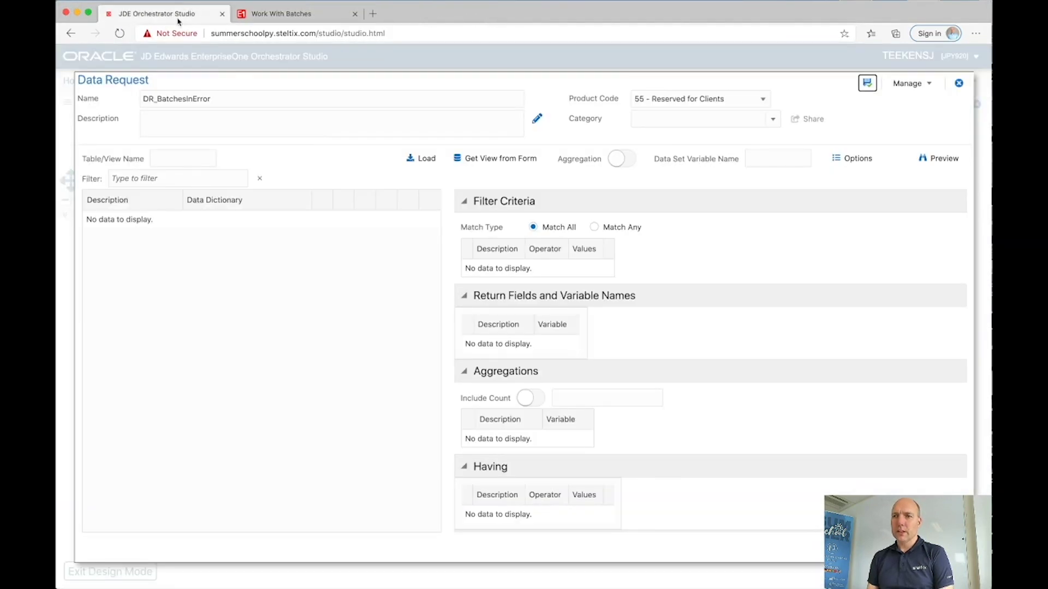
Step: Load the V0011B view columns into DR_BatchesInError and add a filter on Bth Ty
{"action": "left_click", "coordinate": [160, 157]}
{"action": "type", "text": "V0011B"}
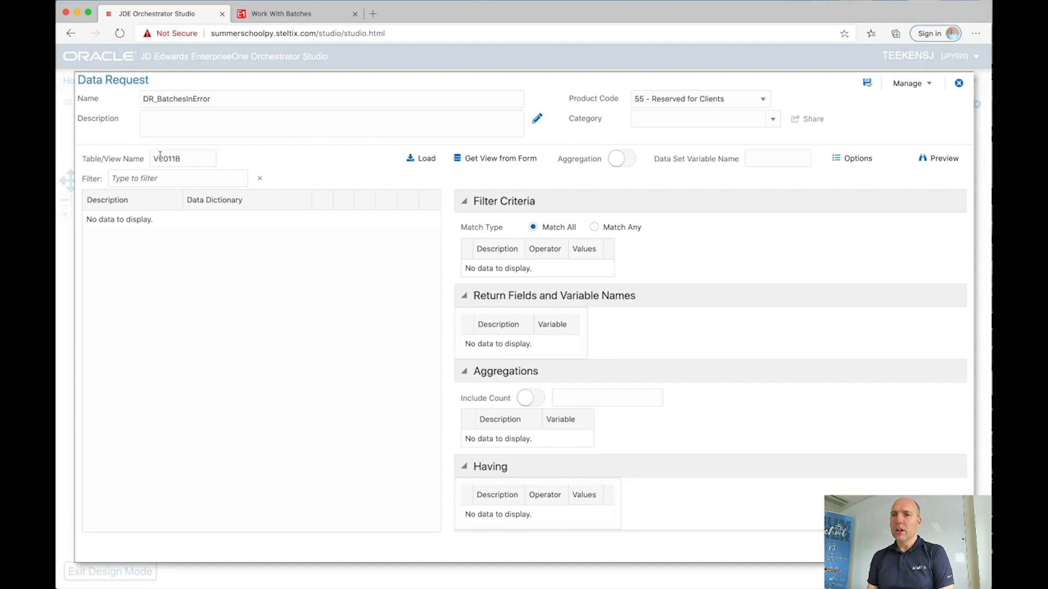
{"action": "left_click", "coordinate": [427, 163]}
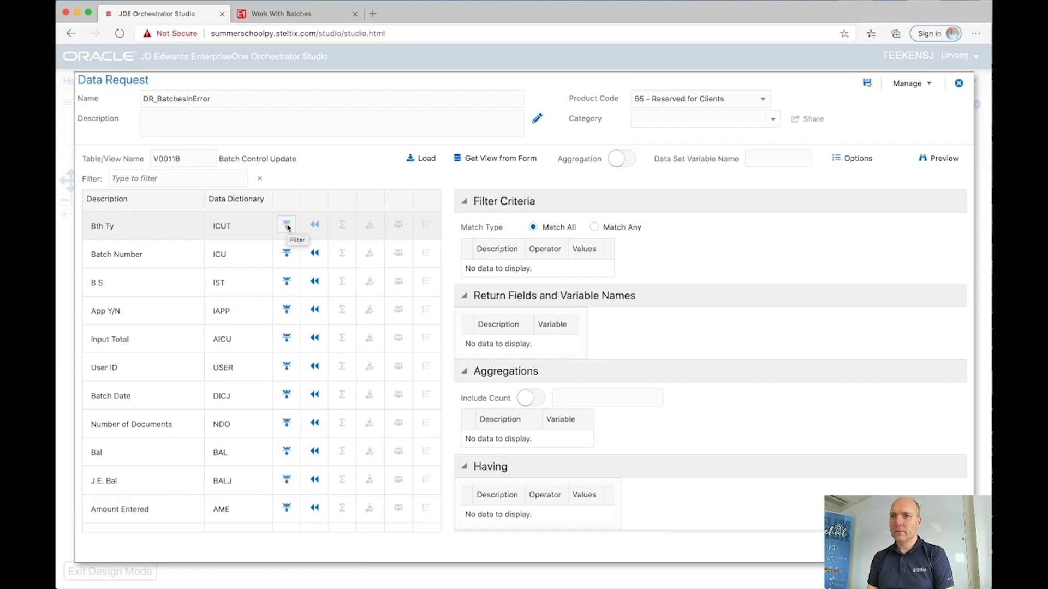
{"action": "left_click", "coordinate": [286, 226]}
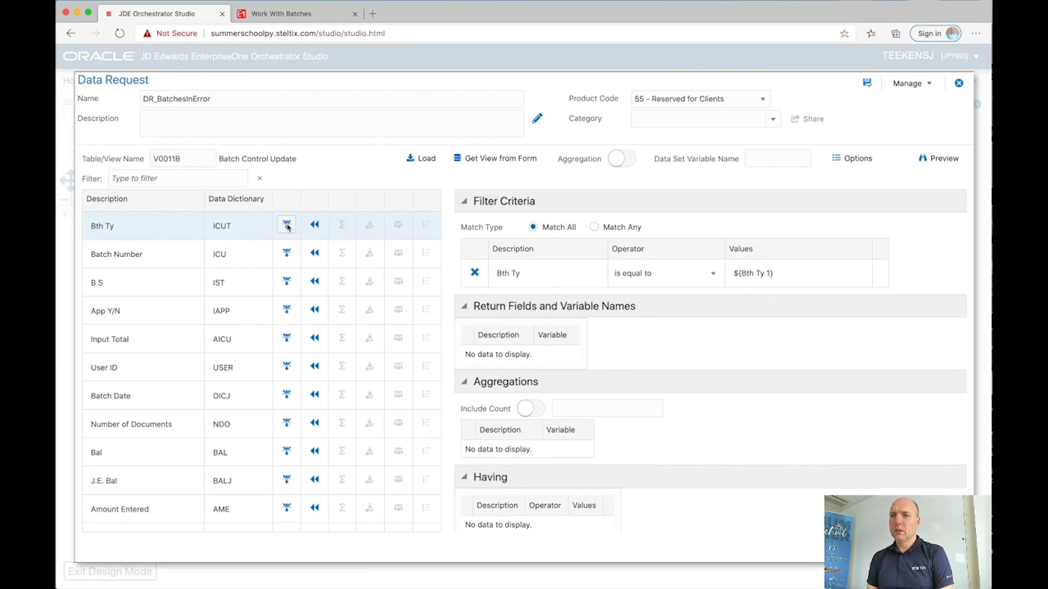
{"action": "left_click", "coordinate": [292, 21]}
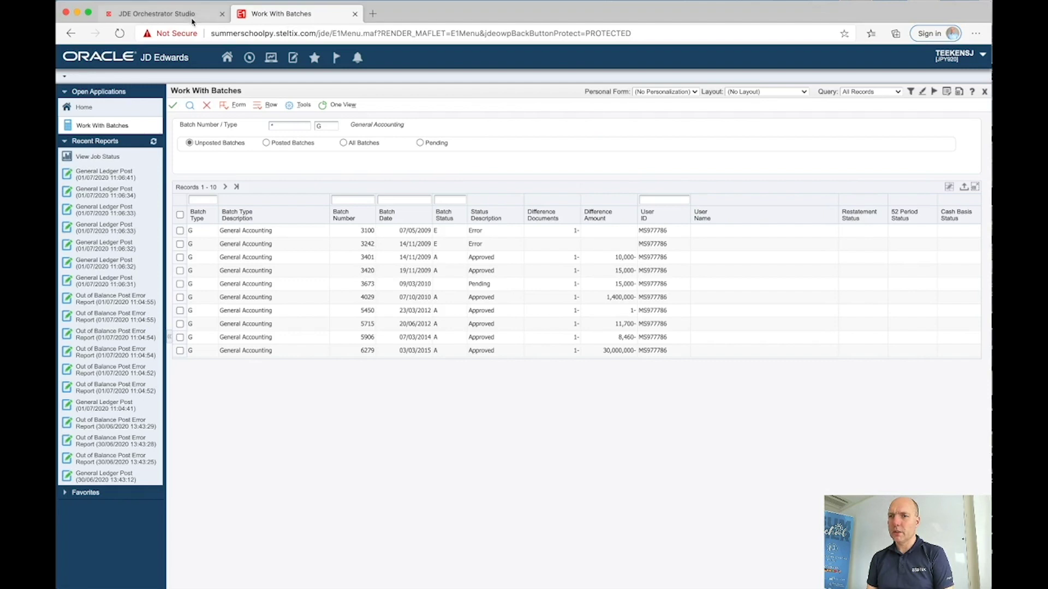
Step: Add a second filter on the B S batch status column
{"action": "left_click", "coordinate": [972, 92]}
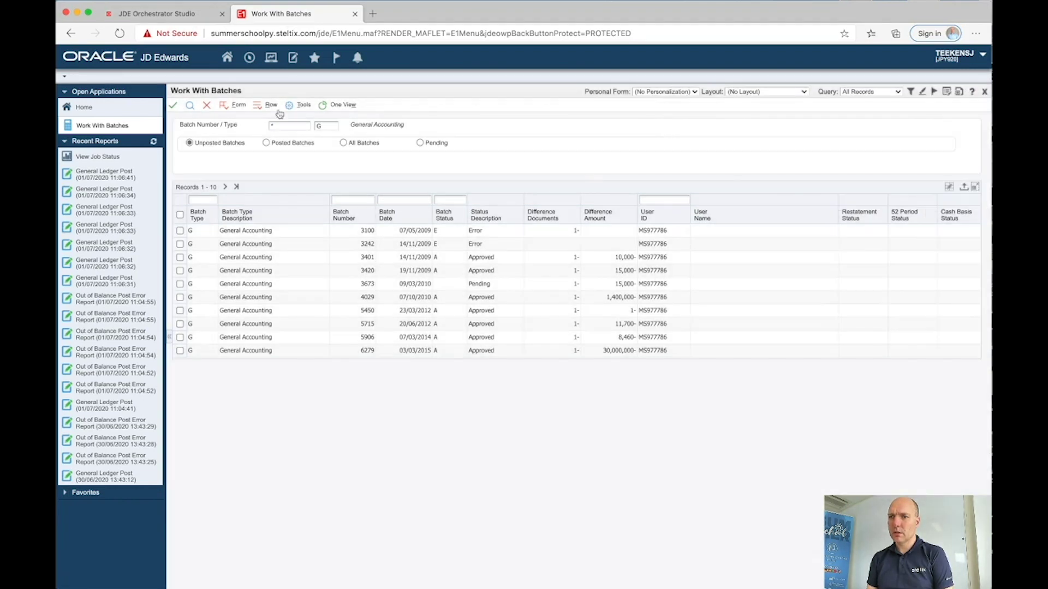
{"action": "left_click", "coordinate": [179, 17]}
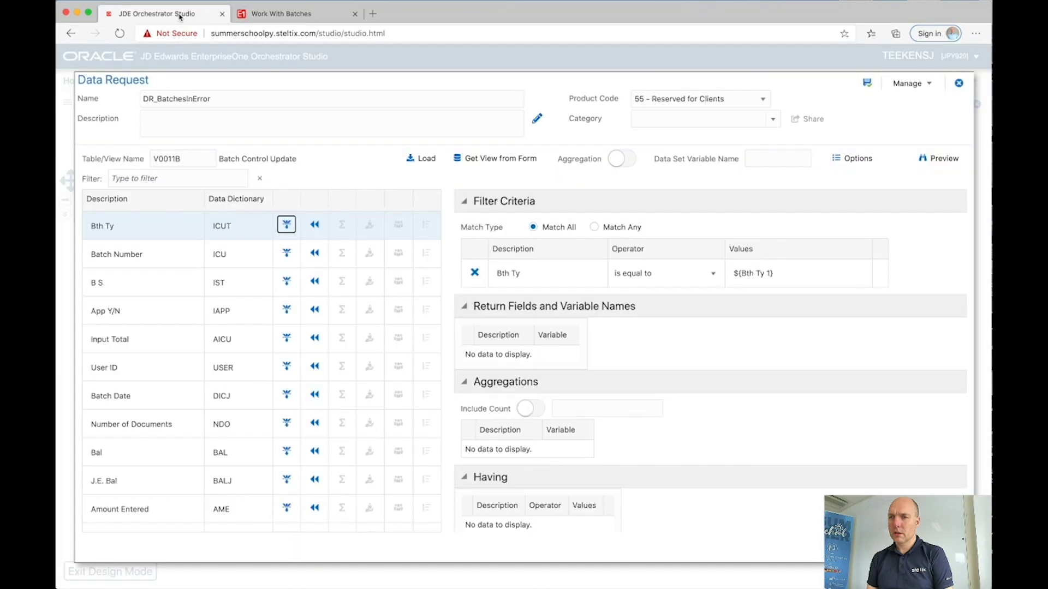
{"action": "scroll", "coordinate": [231, 392], "scroll_direction": "down", "scroll_amount": 10}
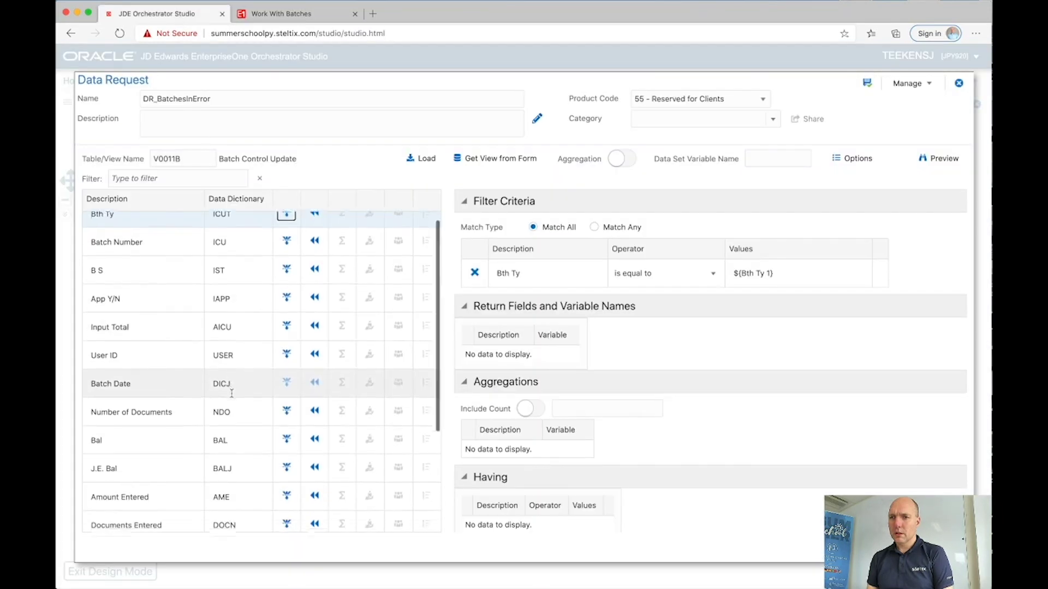
{"action": "scroll", "coordinate": [232, 392], "scroll_direction": "up", "scroll_amount": 1}
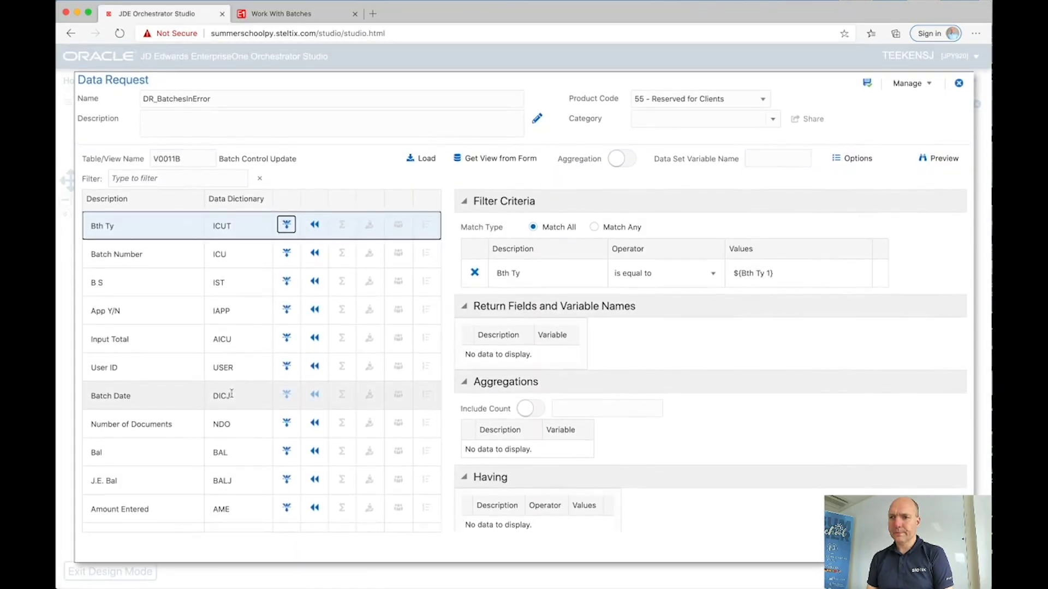
{"action": "scroll", "coordinate": [273, 343], "scroll_direction": "down", "scroll_amount": 1}
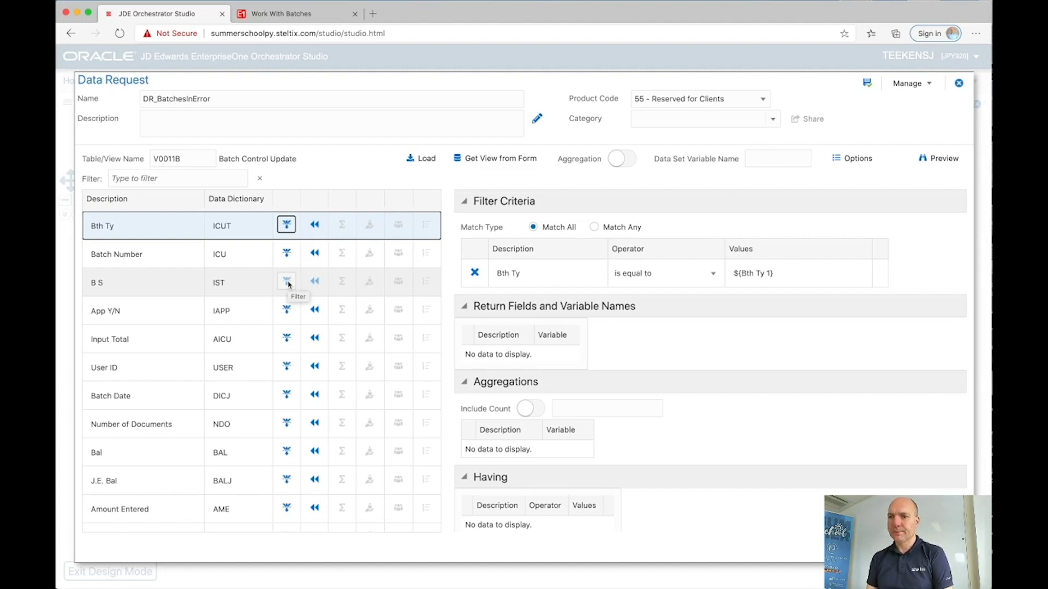
{"action": "left_click", "coordinate": [287, 282]}
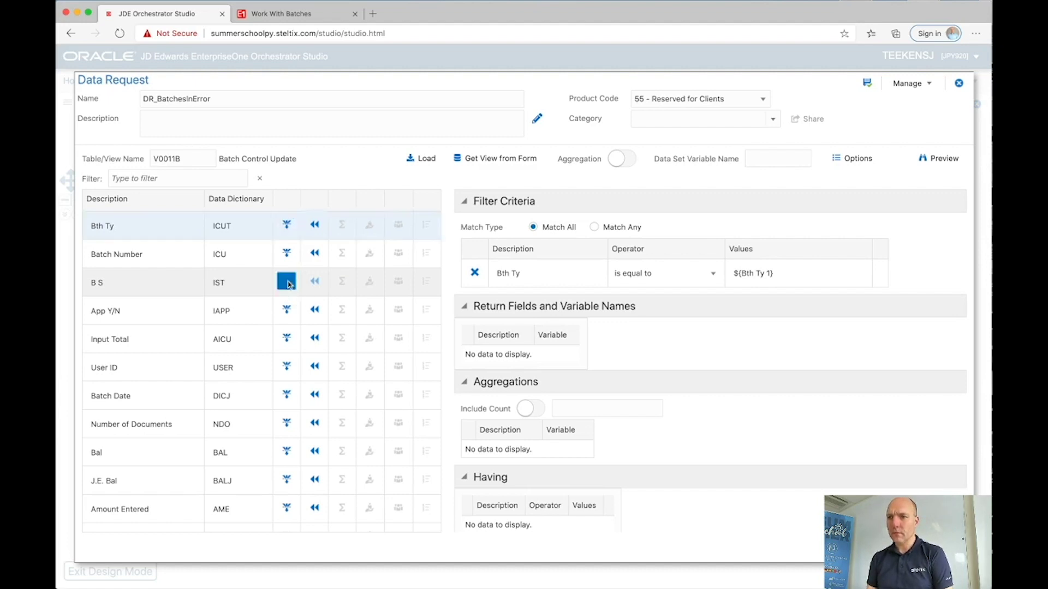
Step: Set the filter values to ${batchType} and ${batchStatus} and enable aggregation
{"action": "left_click", "coordinate": [771, 272]}
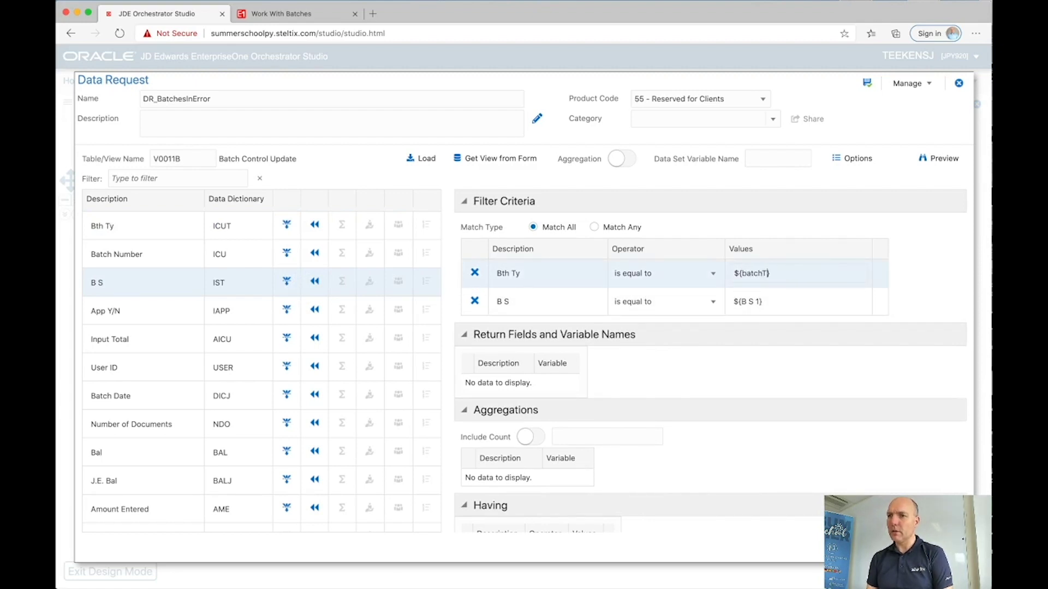
{"action": "left_click", "coordinate": [760, 301]}
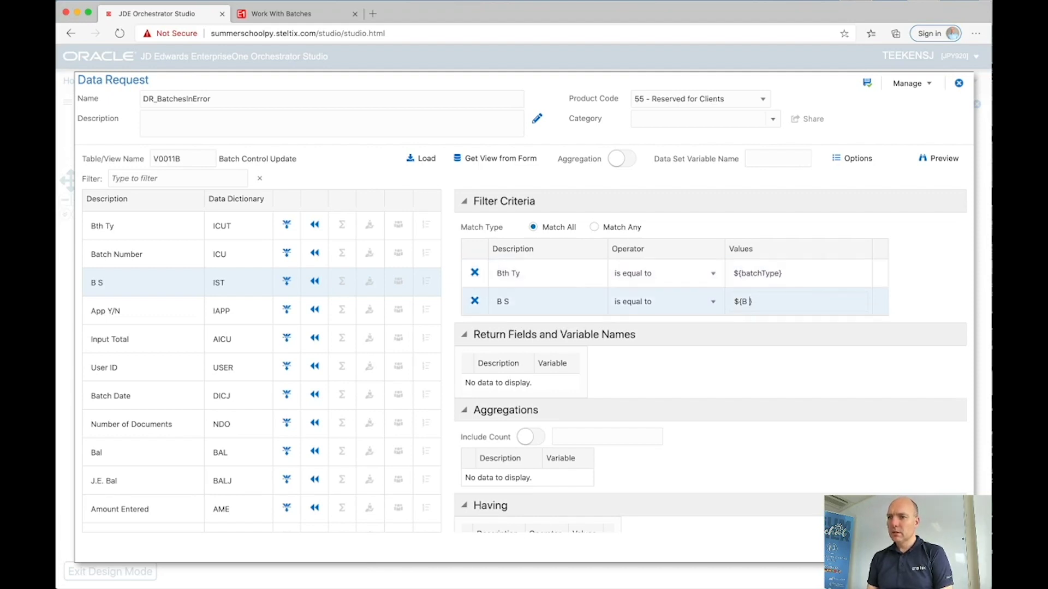
{"action": "type", "text": "batchStatus"}
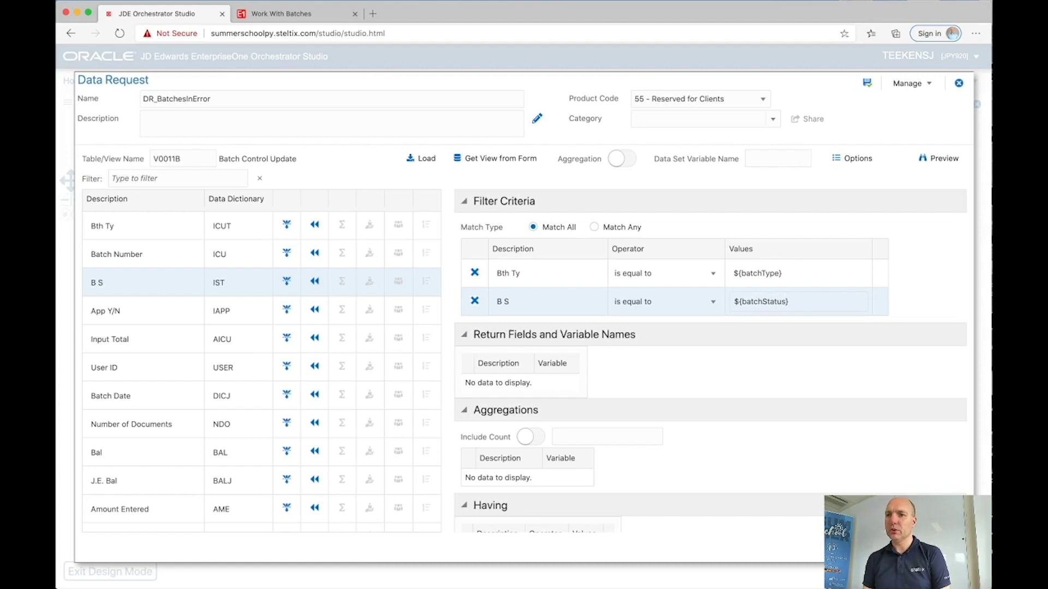
{"action": "left_click", "coordinate": [622, 158]}
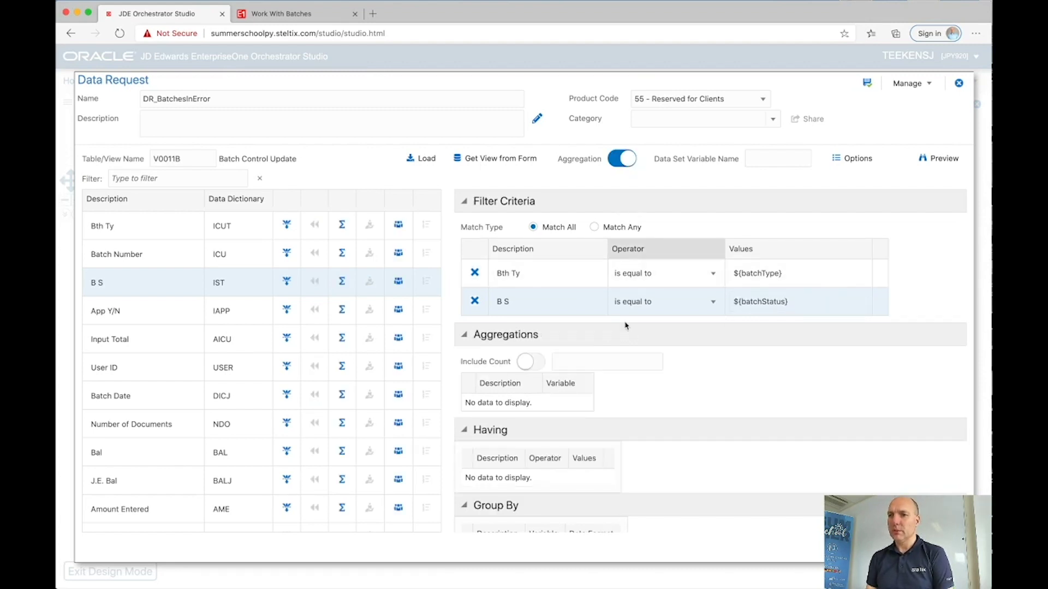
Step: Include a record count named batchesInError, save DR_BatchesInError, and close the editor
{"action": "left_click", "coordinate": [534, 361]}
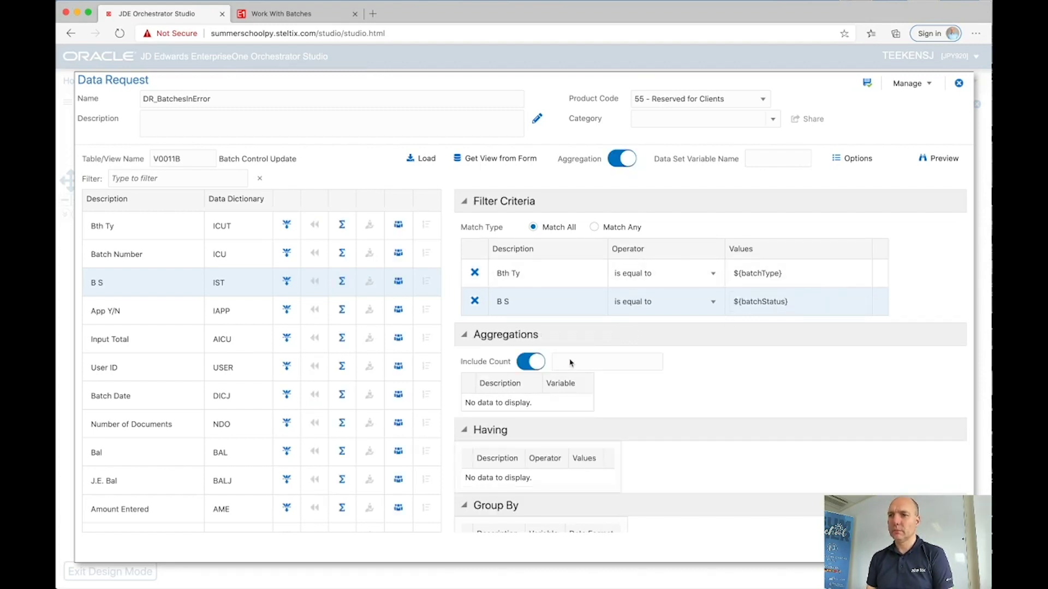
{"action": "type", "text": "batchesInError"}
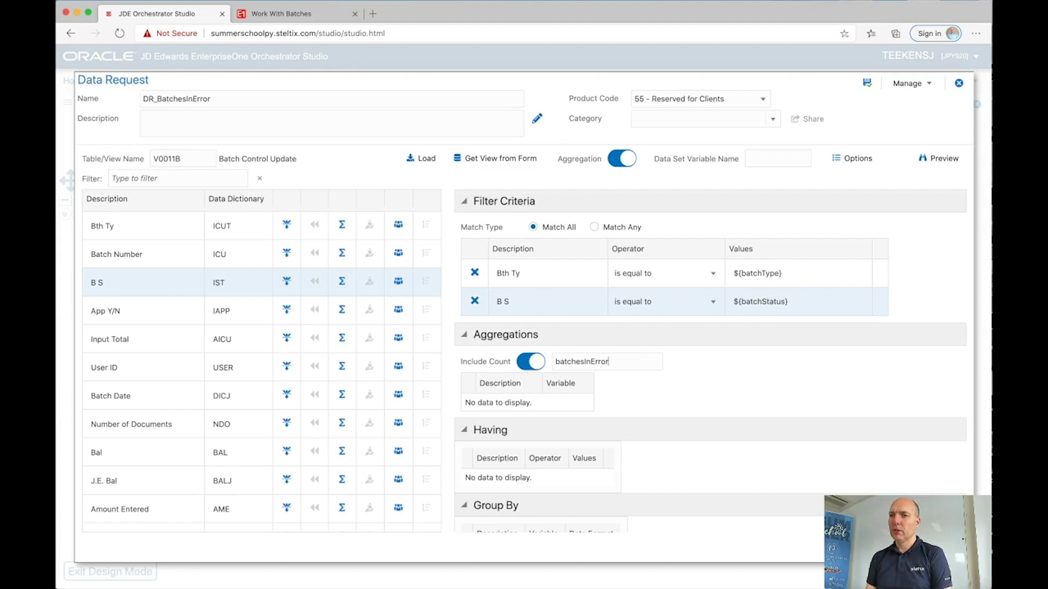
{"action": "left_click", "coordinate": [868, 83]}
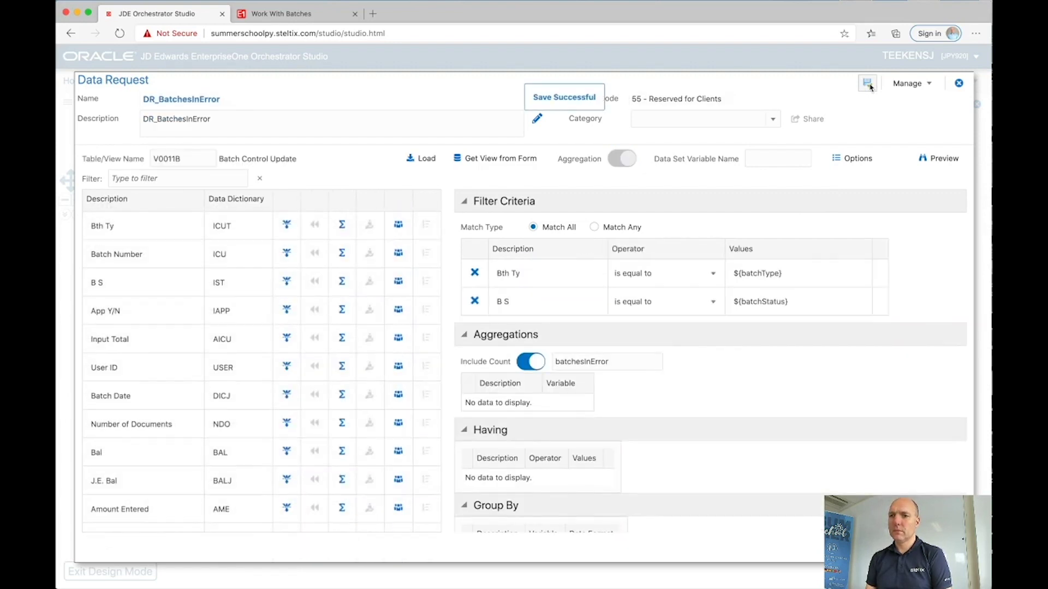
{"action": "left_click", "coordinate": [959, 83]}
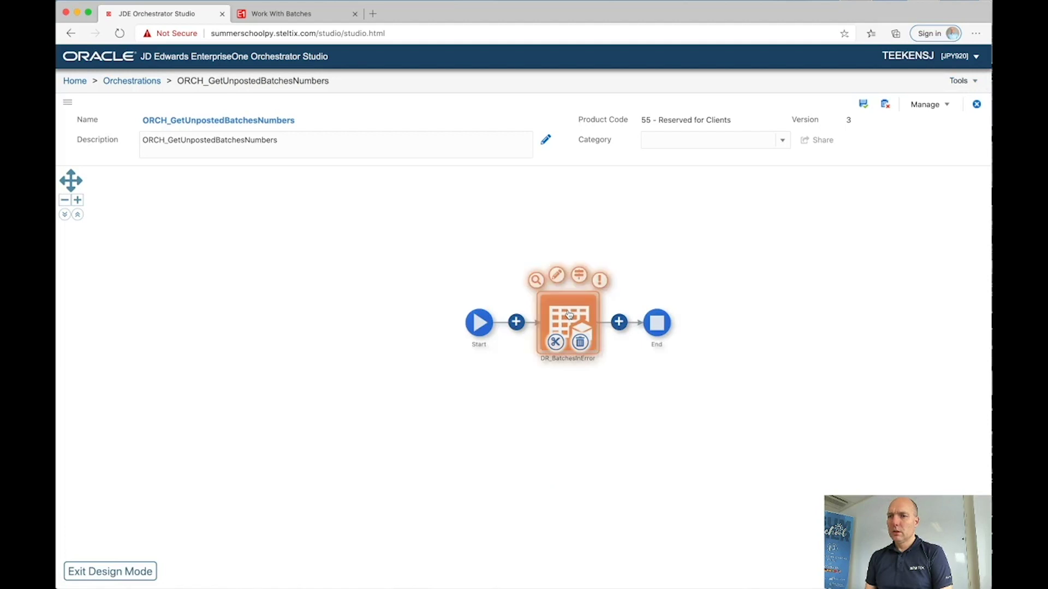
Step: Map batchType to the orchestration input, default batchStatus to E, and save
{"action": "left_click", "coordinate": [578, 279]}
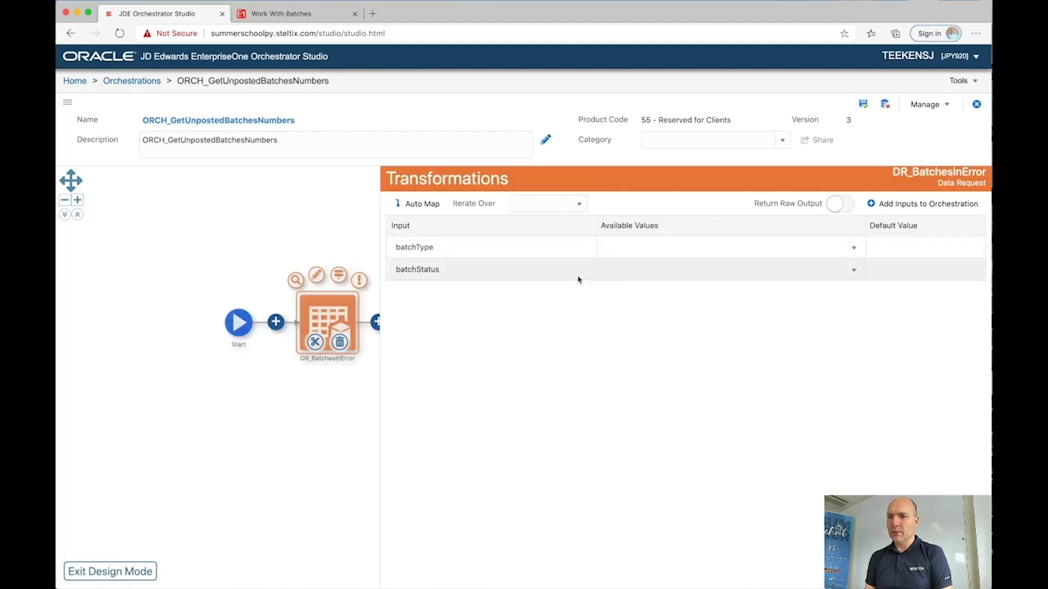
{"action": "left_click", "coordinate": [615, 247]}
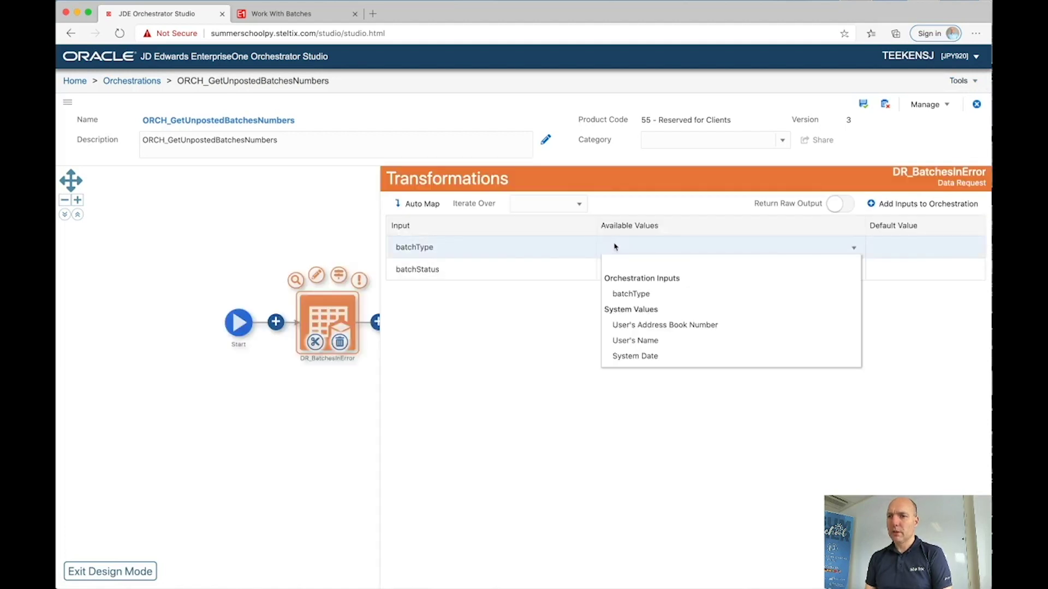
{"action": "left_click", "coordinate": [625, 294]}
{"action": "left_click", "coordinate": [877, 268]}
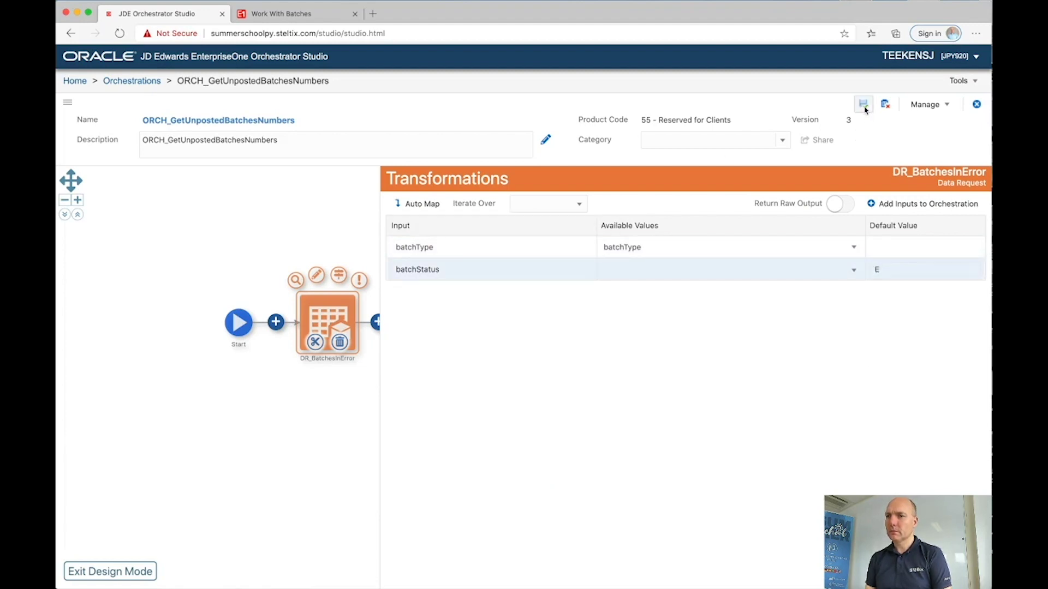
{"action": "left_click", "coordinate": [864, 108]}
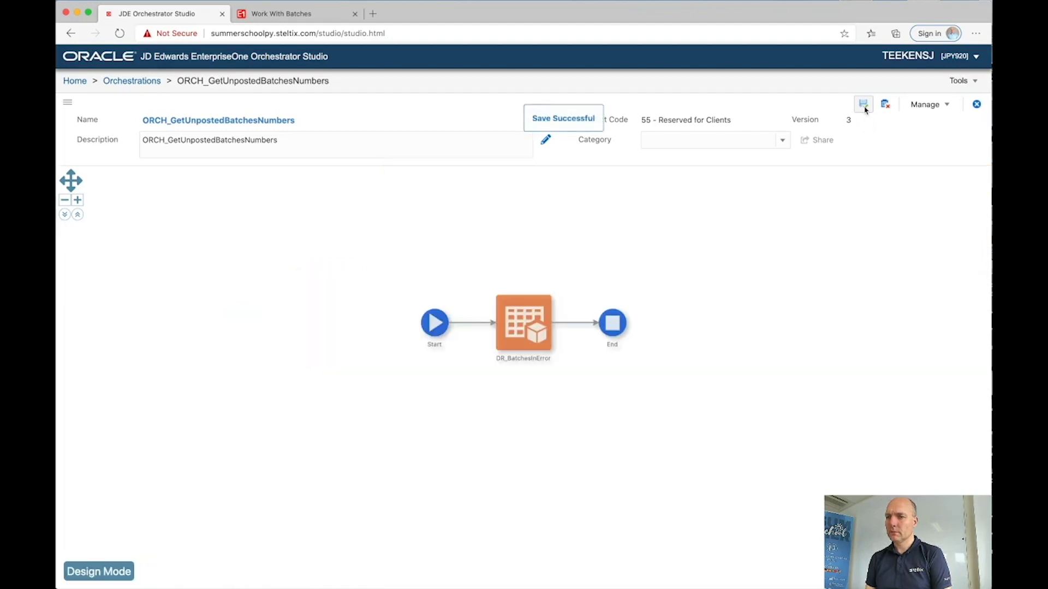
Step: Output Count-COUNT from the End step as batchesInError and save
{"action": "left_click", "coordinate": [623, 334]}
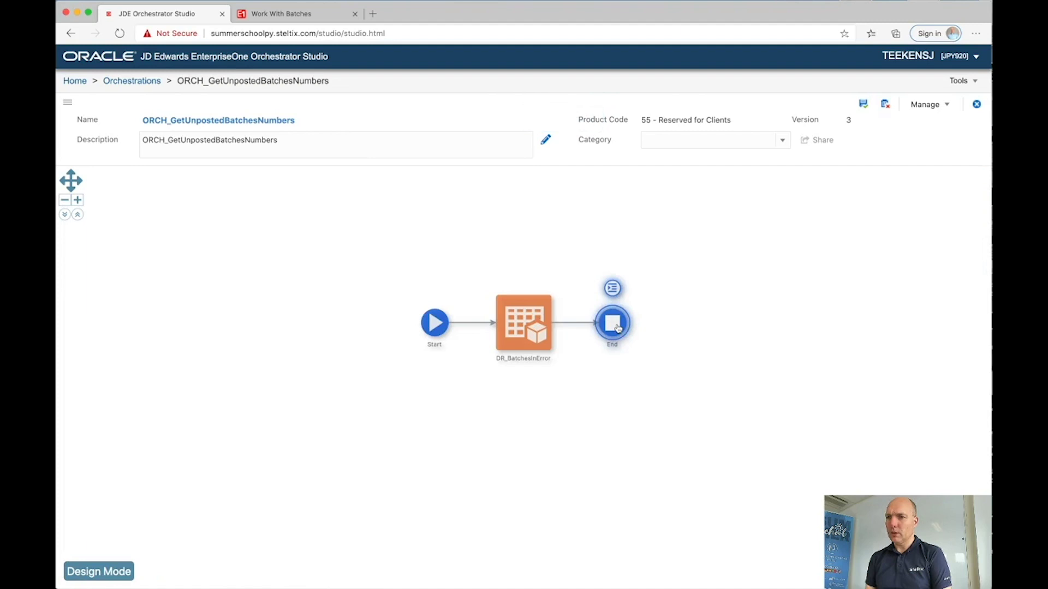
{"action": "left_click", "coordinate": [612, 289]}
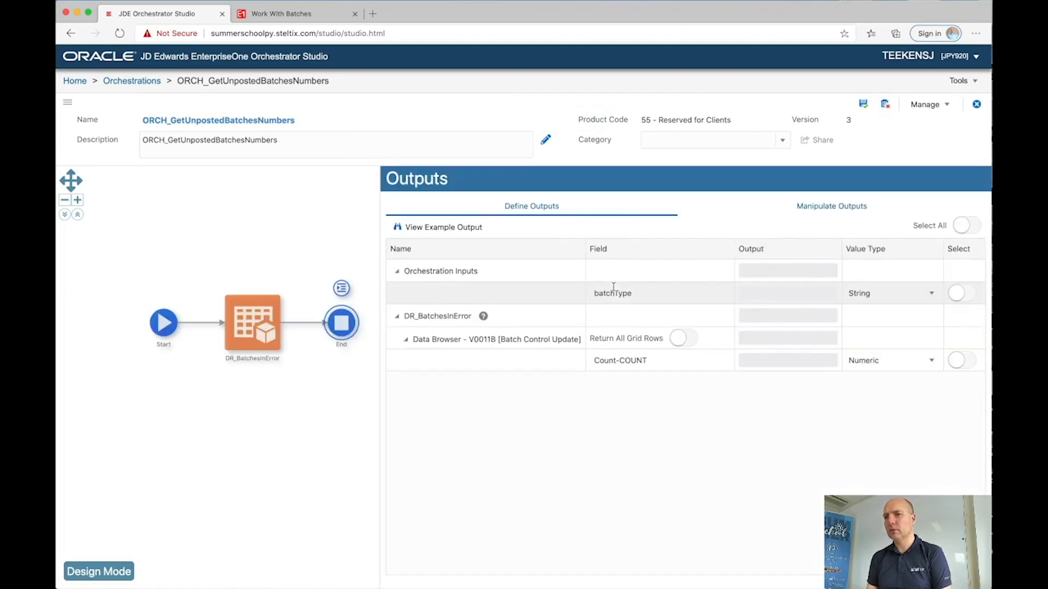
{"action": "left_click", "coordinate": [962, 359]}
{"action": "left_click_drag", "start_coordinate": [784, 360], "coordinate": [727, 364]}
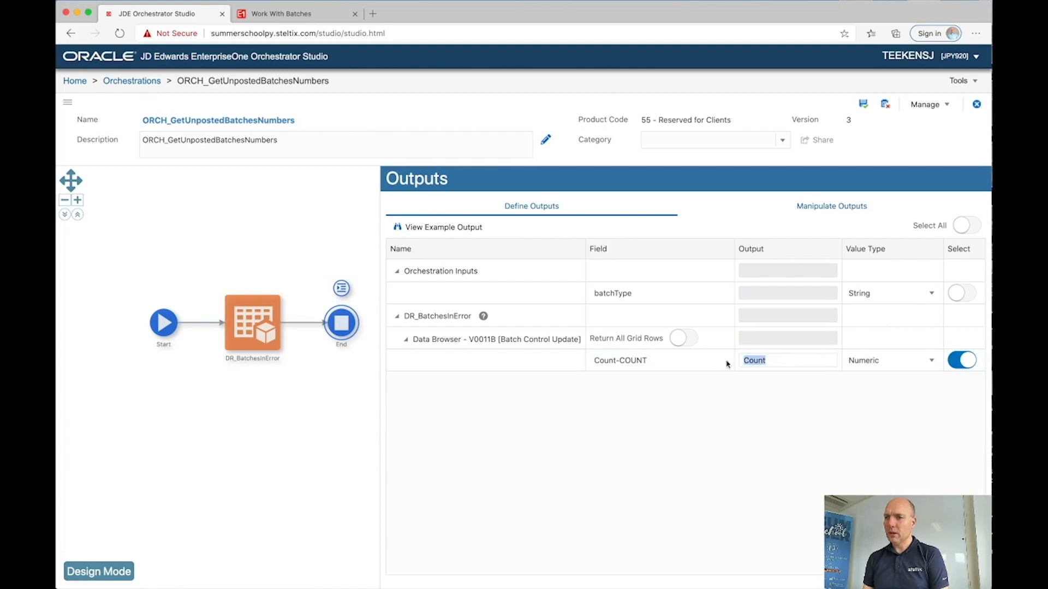
{"action": "type", "text": "batchesInErr"}
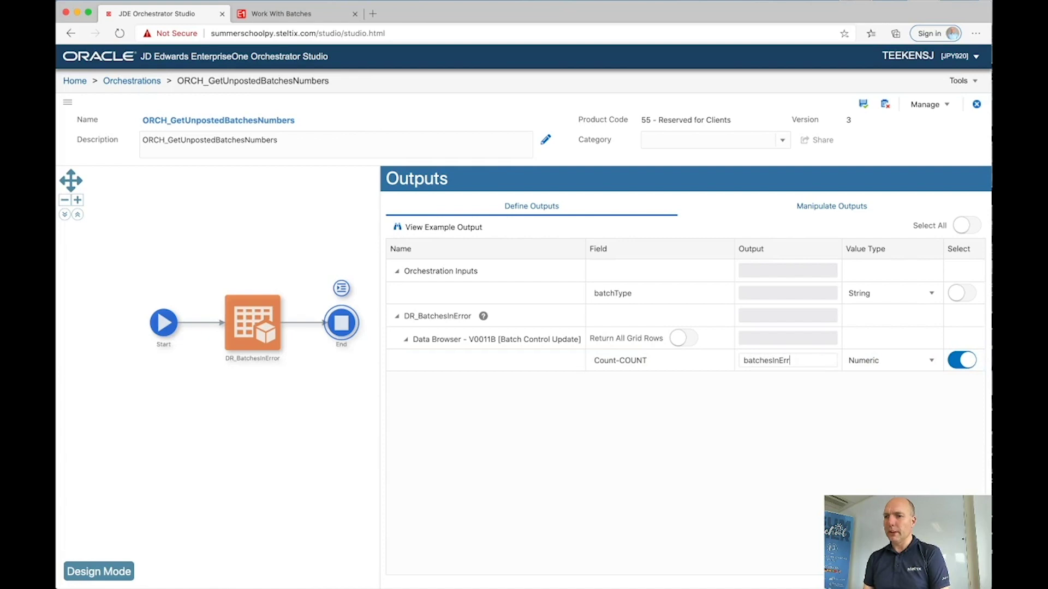
{"action": "type", "text": "or"}
{"action": "left_click", "coordinate": [865, 106]}
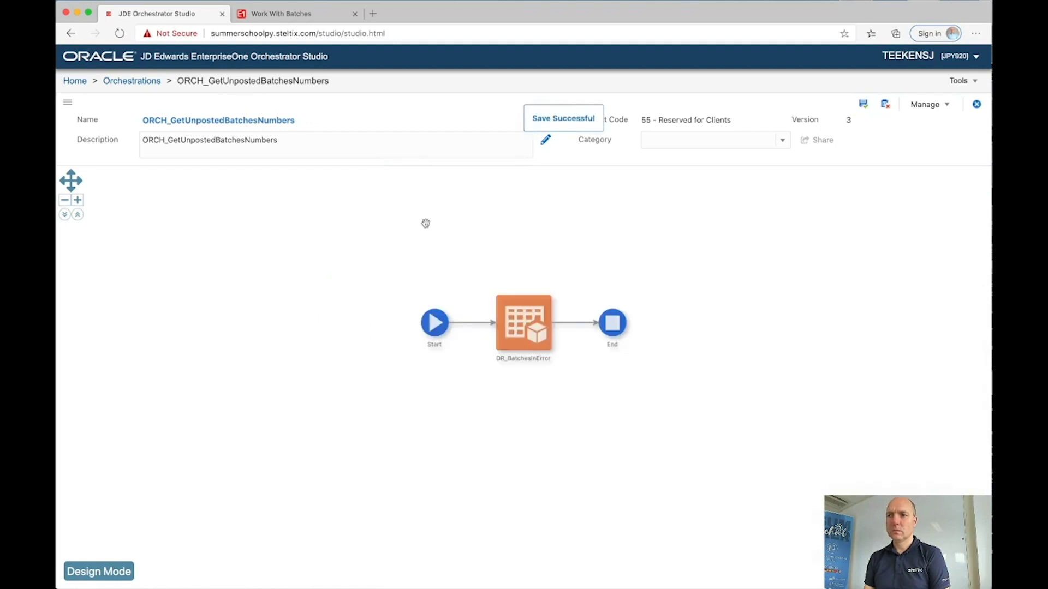
Step: Test-run the orchestration with batchType N, returning batchesInError 25
{"action": "mouse_move", "coordinate": [435, 322]}
{"action": "left_click", "coordinate": [414, 301]}
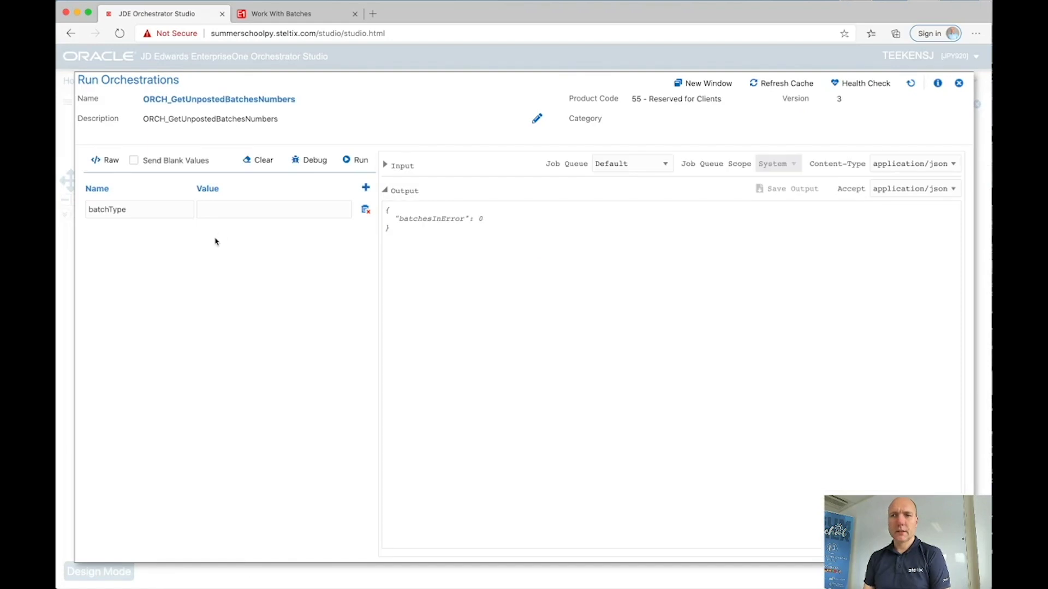
{"action": "left_click", "coordinate": [233, 209]}
{"action": "type", "text": "N"}
{"action": "left_click", "coordinate": [355, 160]}
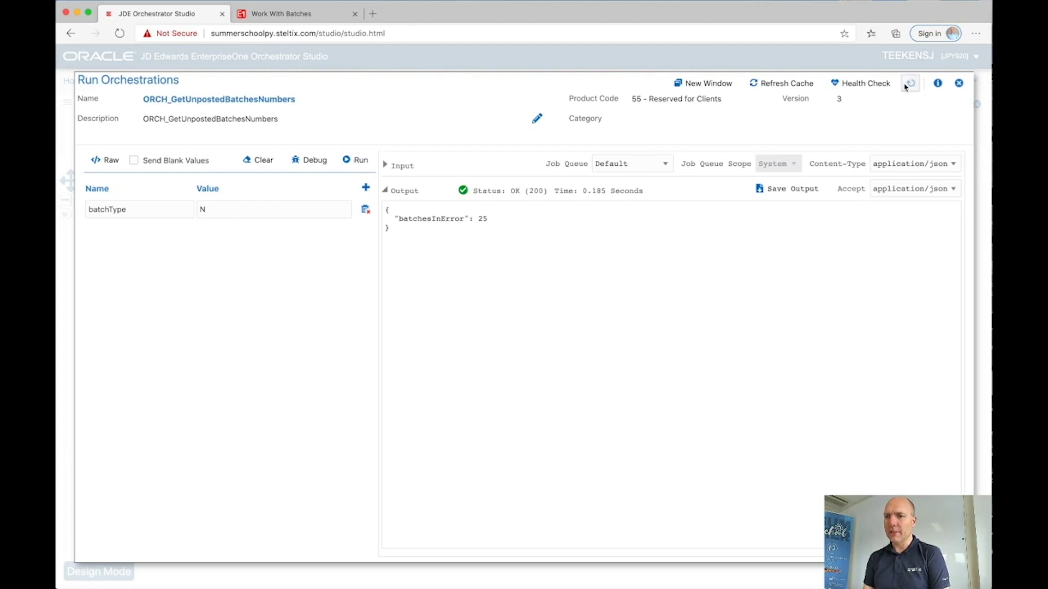
Step: Save the orchestration and return to the Studio home page
{"action": "left_click", "coordinate": [959, 83]}
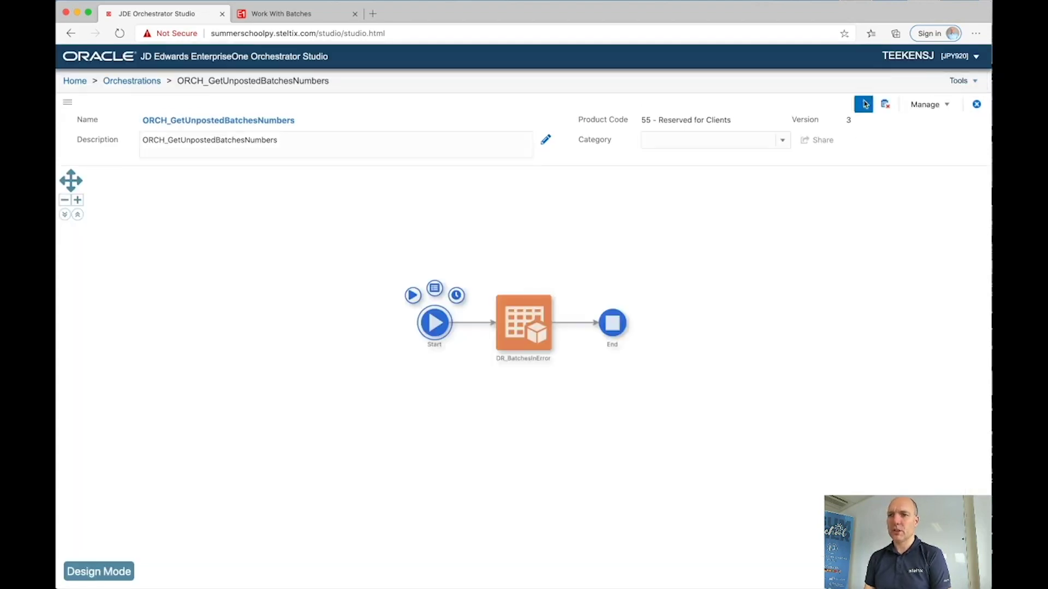
{"action": "left_click", "coordinate": [863, 104]}
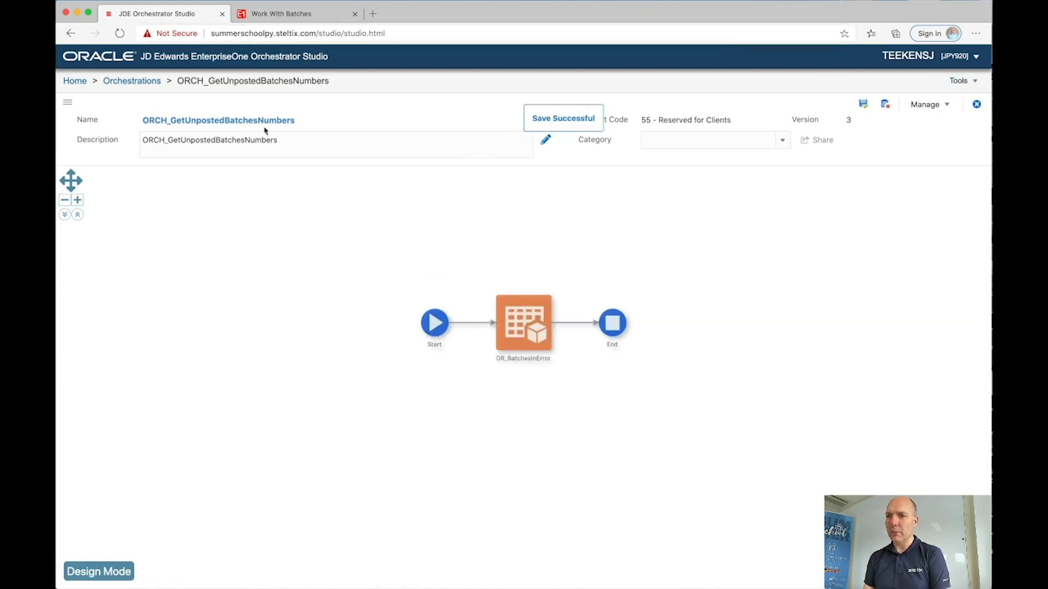
{"action": "left_click", "coordinate": [74, 80]}
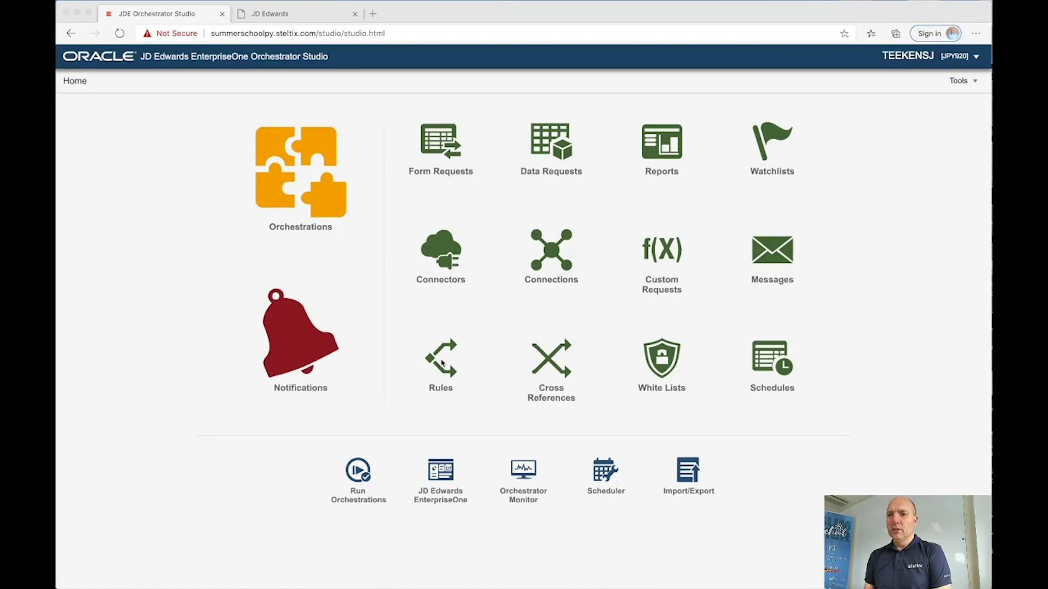
Step: Create a new standard rule named RU_NotZero with match type Match All
{"action": "left_click", "coordinate": [433, 366]}
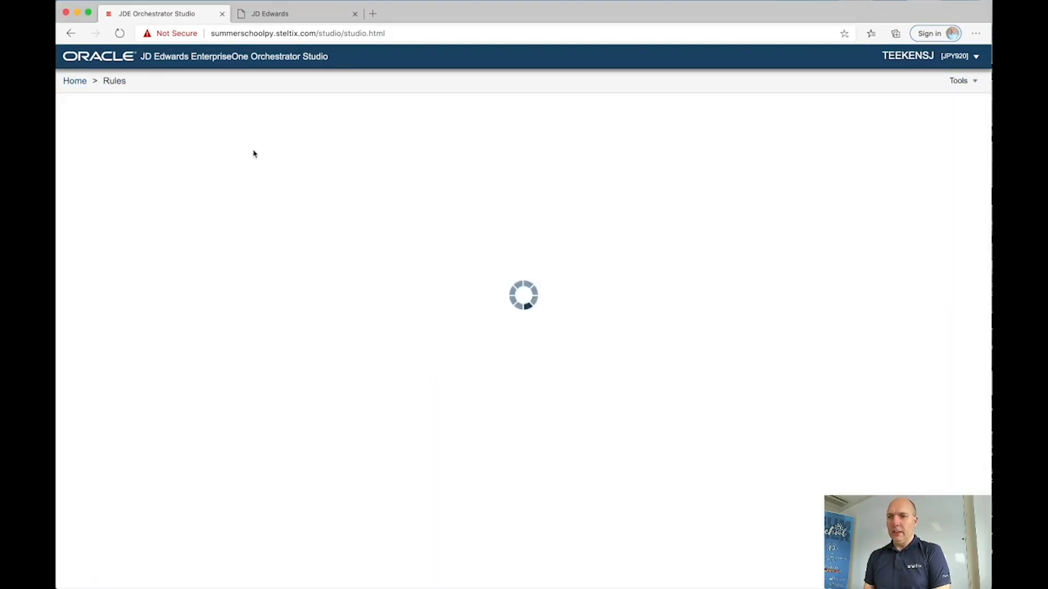
{"action": "left_click", "coordinate": [125, 130]}
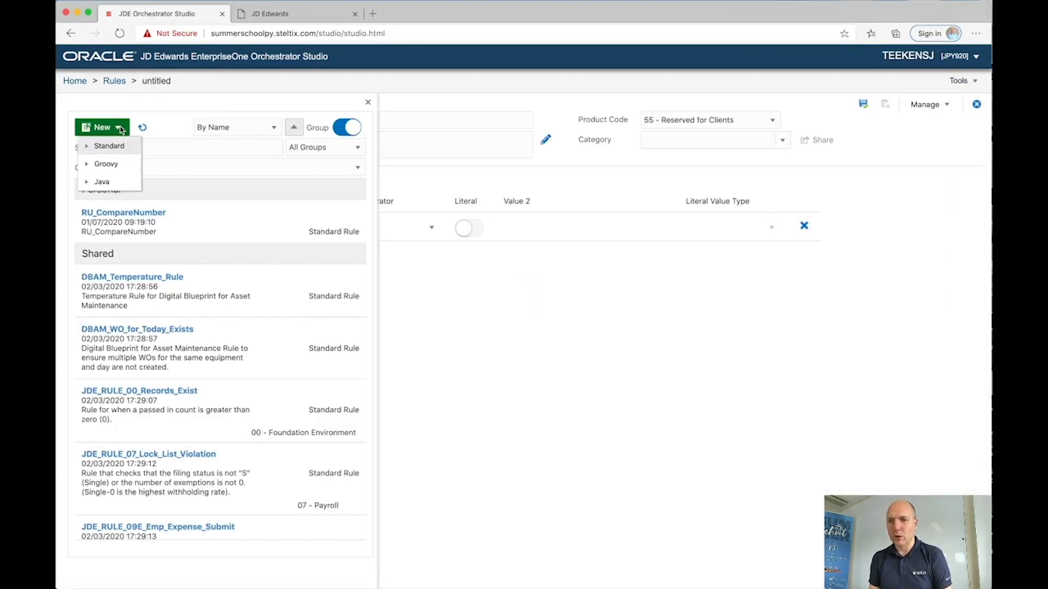
{"action": "left_click", "coordinate": [109, 146]}
{"action": "left_click", "coordinate": [170, 122]}
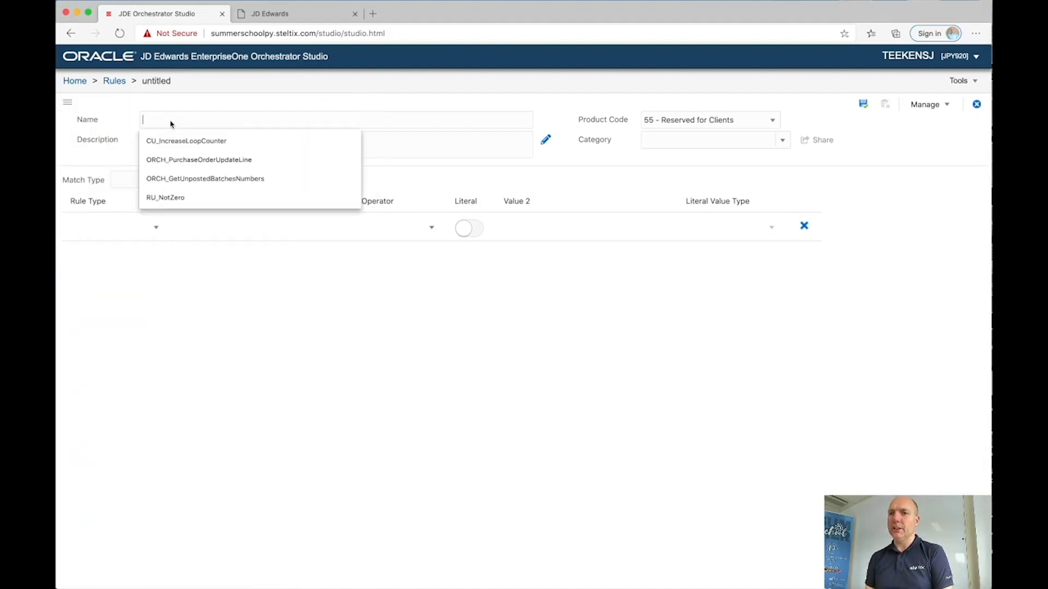
{"action": "type", "text": "RU_NotZero"}
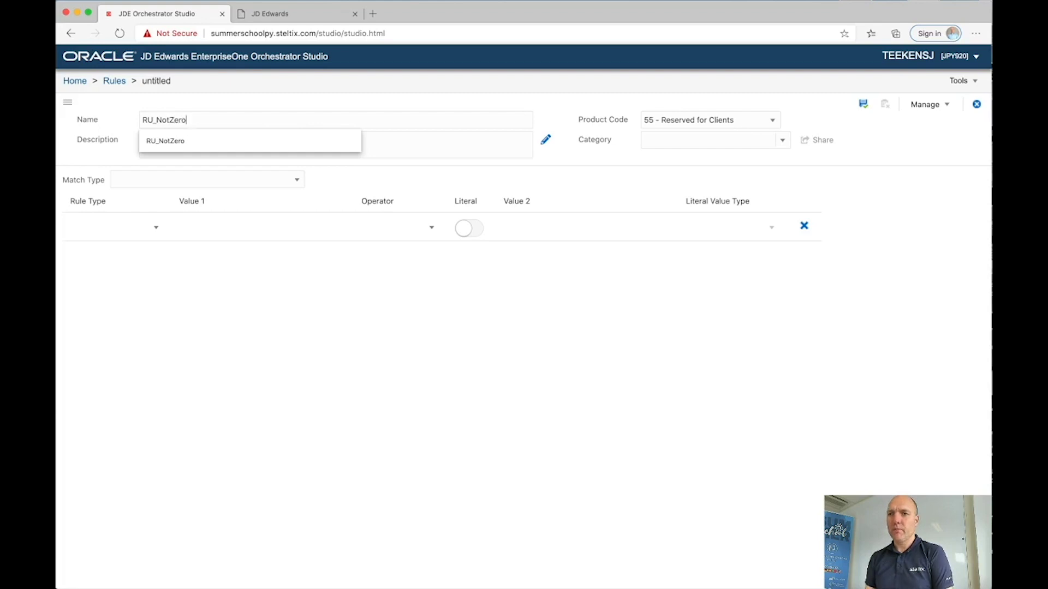
{"action": "key", "text": "Tab"}
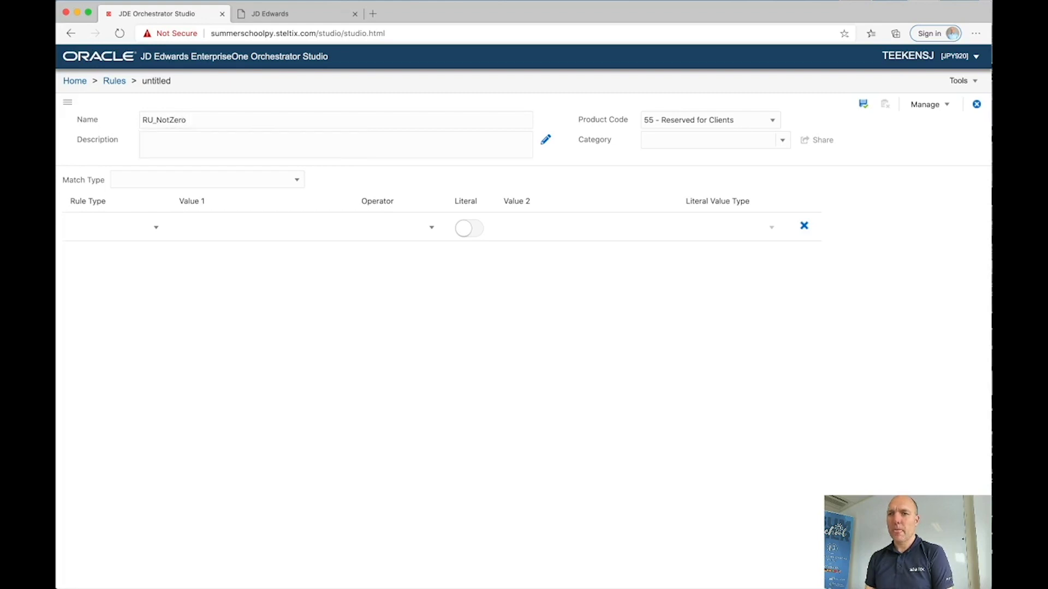
{"action": "left_click", "coordinate": [148, 179]}
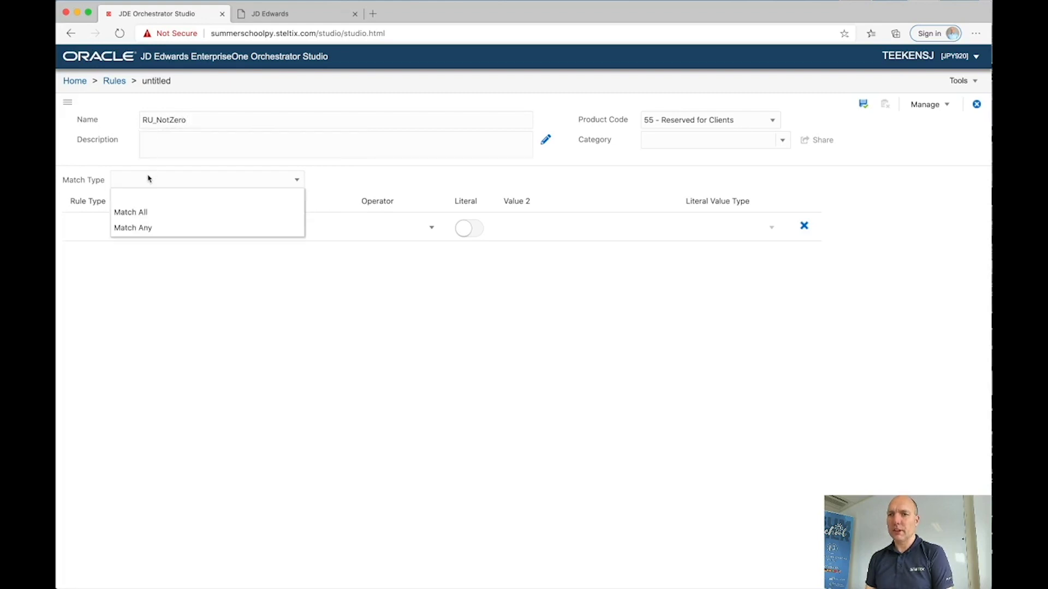
{"action": "left_click", "coordinate": [134, 213]}
Step: Add the numeric condition number1 != literal 0 (Numeric) and save the rule
{"action": "left_click", "coordinate": [121, 231]}
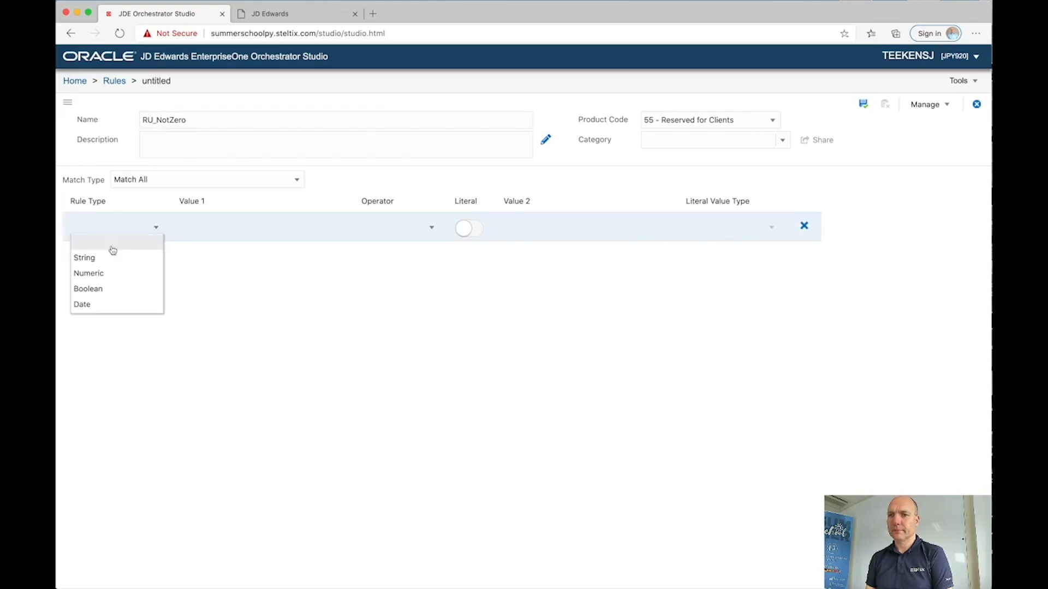
{"action": "left_click", "coordinate": [100, 273]}
{"action": "type", "text": "number1"}
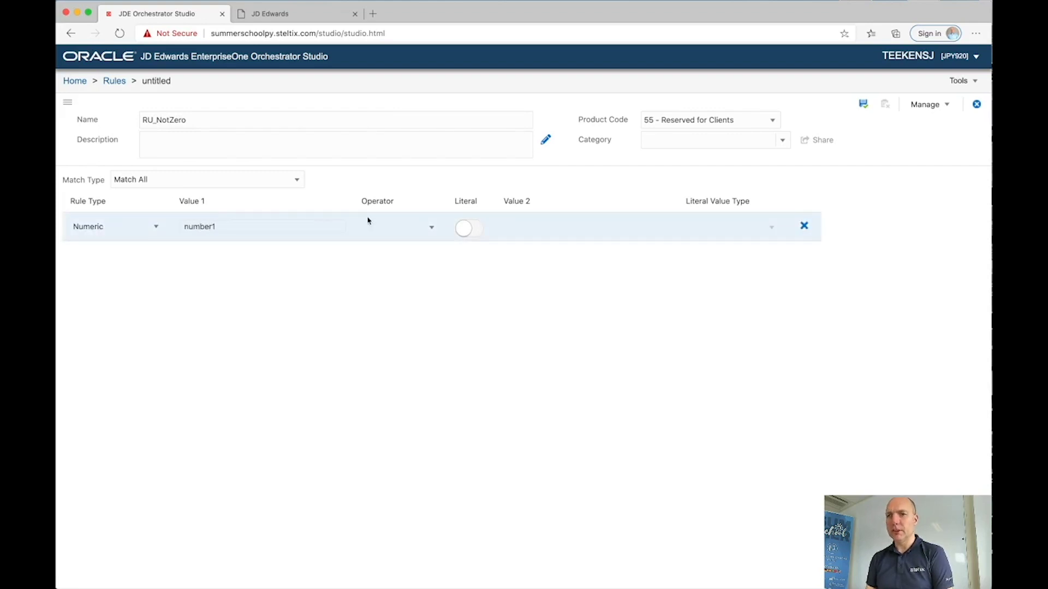
{"action": "left_click", "coordinate": [385, 227]}
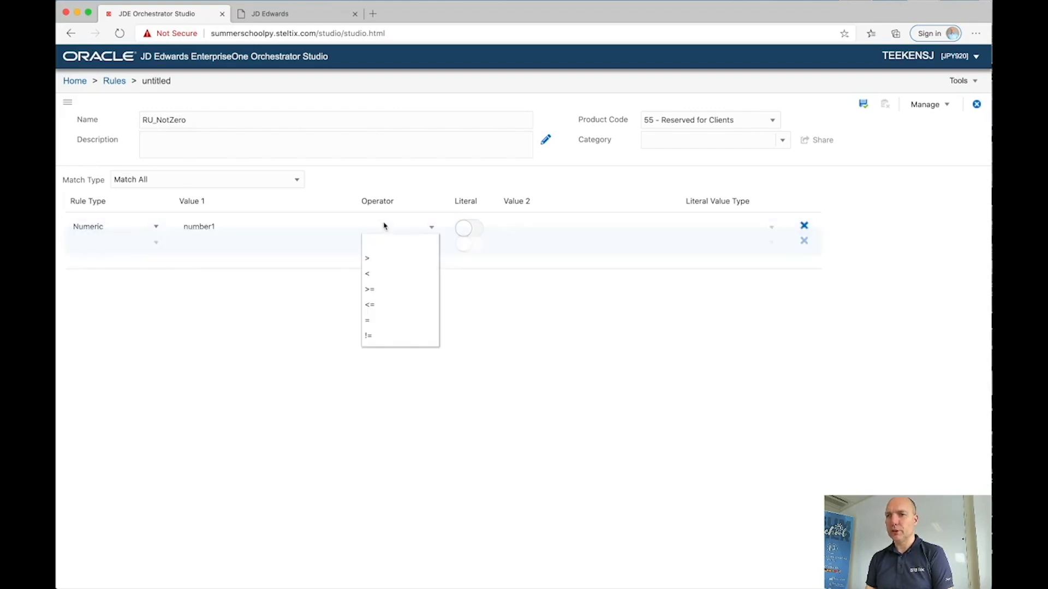
{"action": "left_click", "coordinate": [379, 338]}
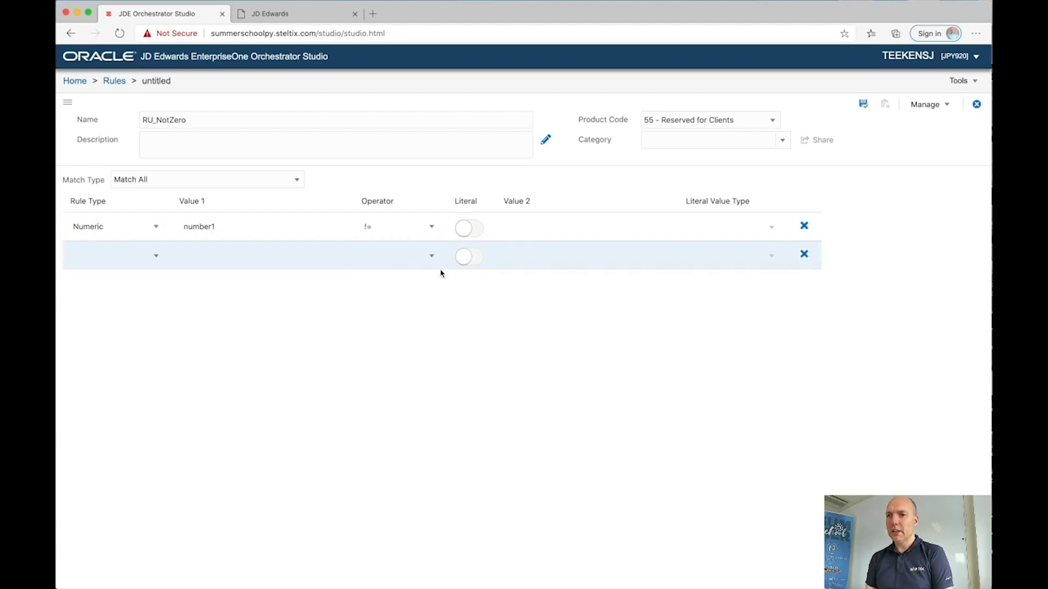
{"action": "left_click", "coordinate": [470, 228]}
{"action": "left_click", "coordinate": [556, 222]}
{"action": "left_click", "coordinate": [725, 230]}
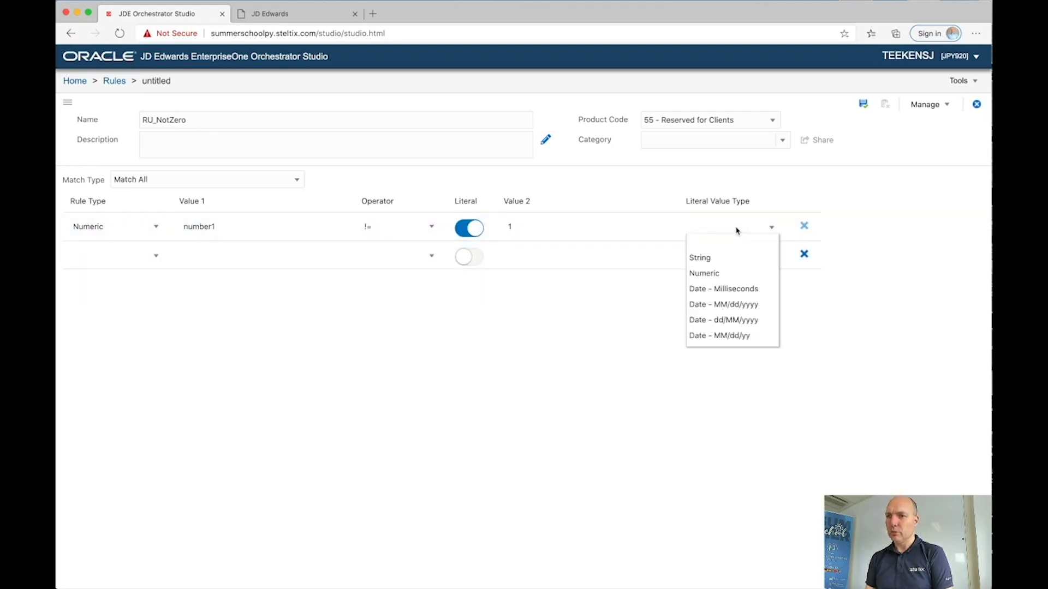
{"action": "left_click", "coordinate": [709, 273]}
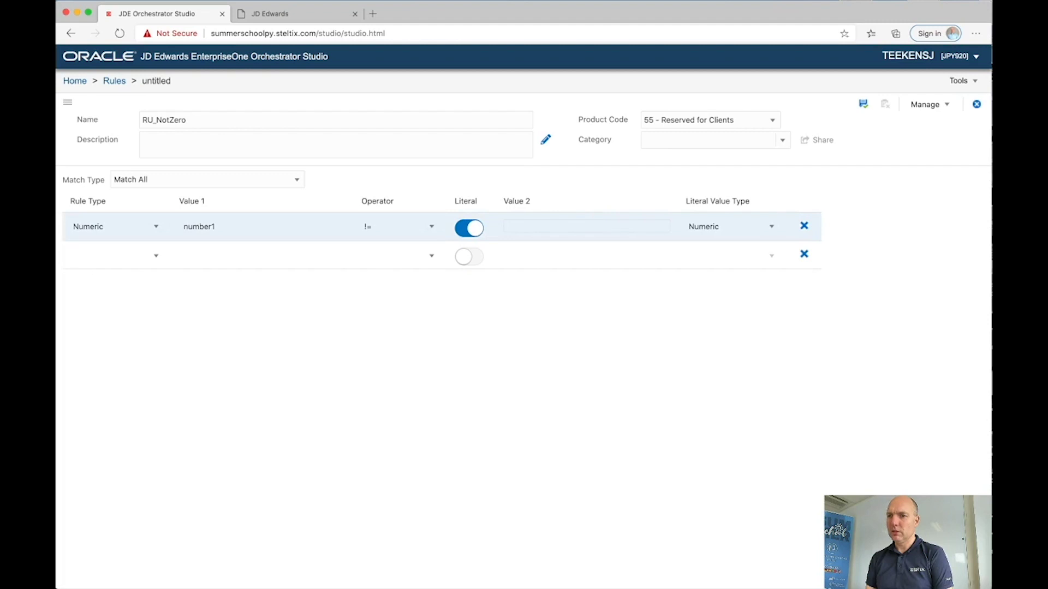
{"action": "left_click", "coordinate": [863, 104]}
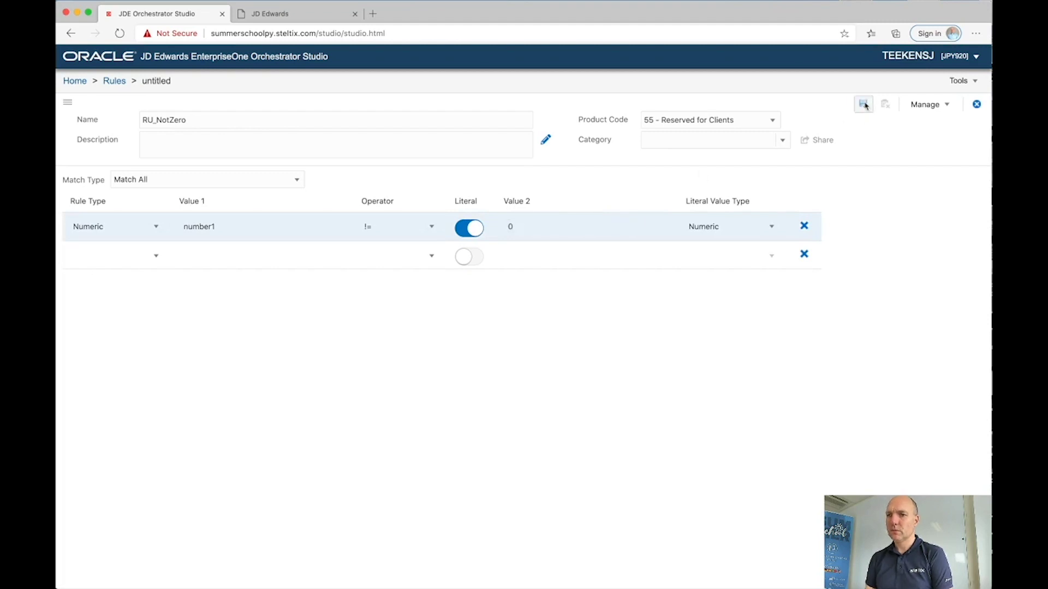
{"action": "left_click", "coordinate": [976, 105]}
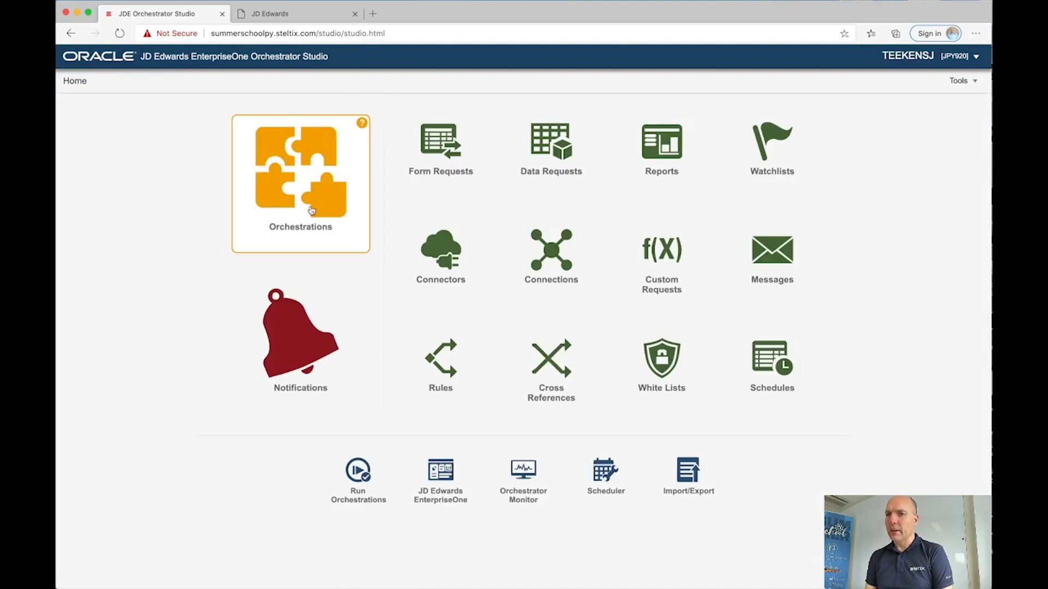
Step: Create notification NT_BatchesInError running ORCH_GetUnpostedBatchesNumbers with batchType N
{"action": "left_click", "coordinate": [296, 335]}
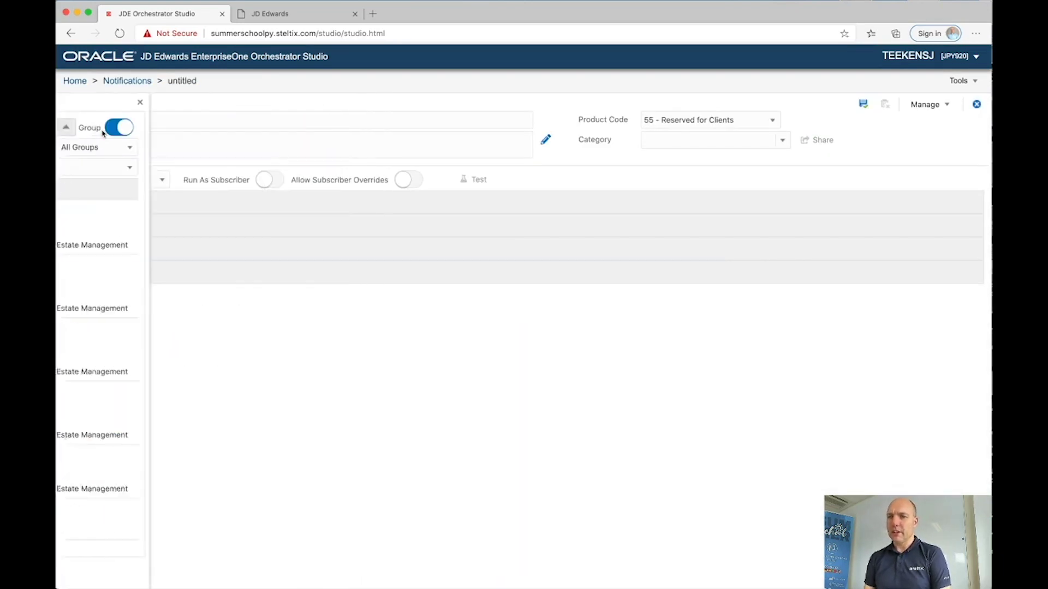
{"action": "left_click", "coordinate": [161, 117]}
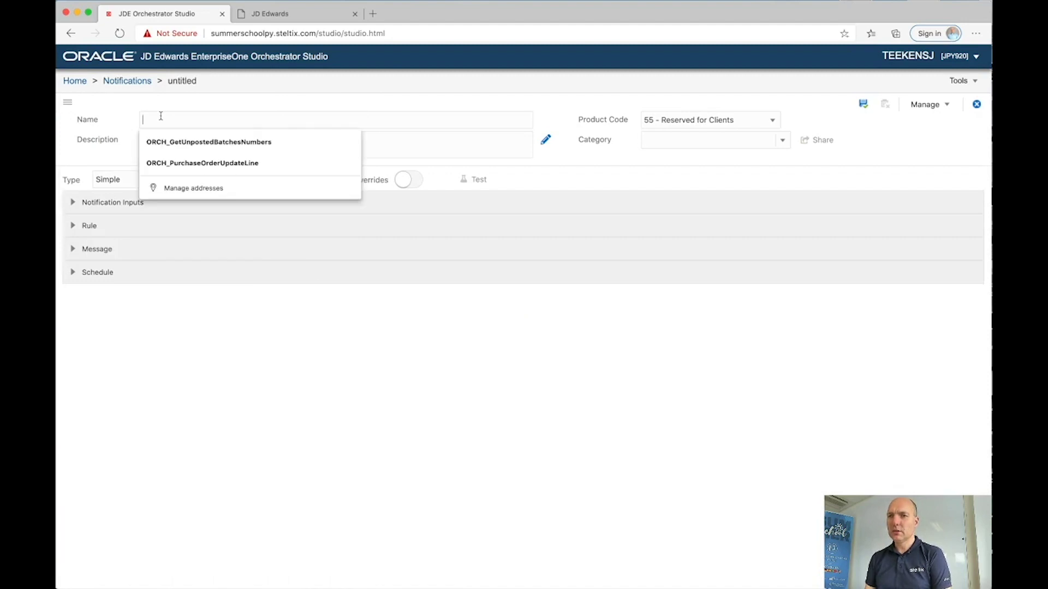
{"action": "type", "text": "NT"}
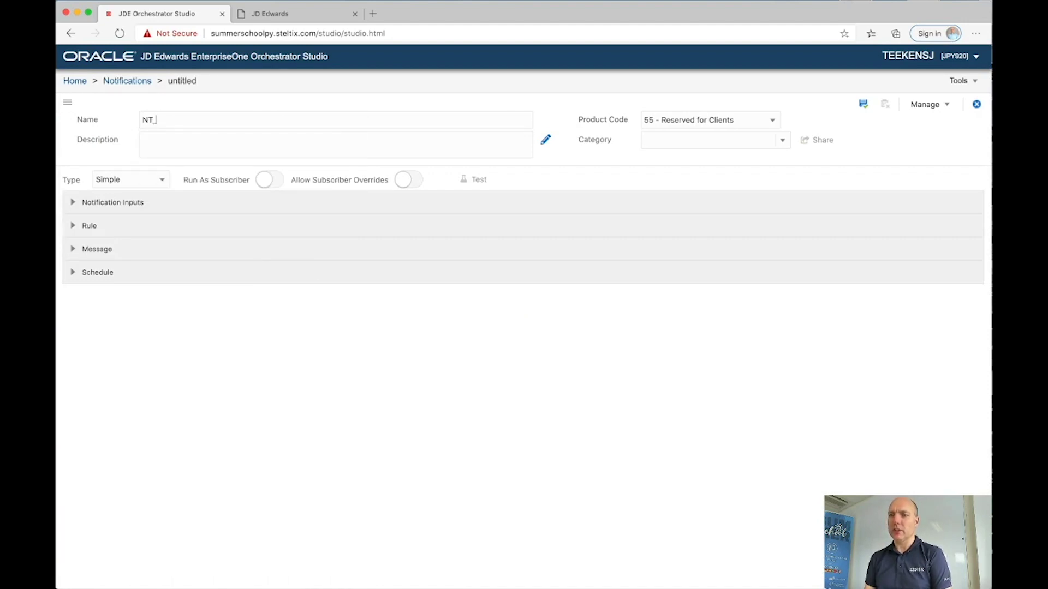
{"action": "type", "text": "_Batches"}
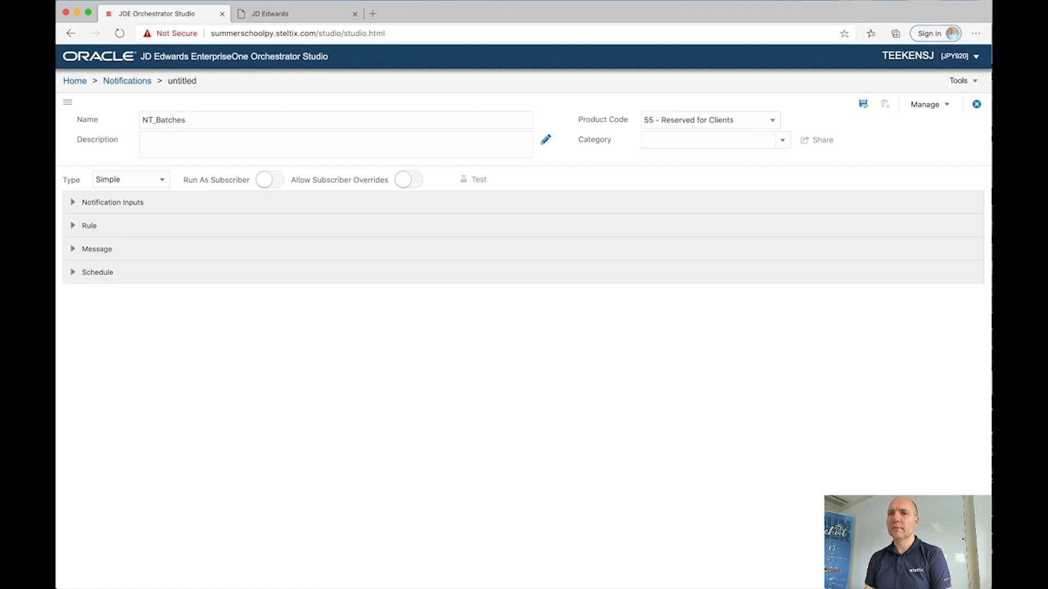
{"action": "type", "text": "InErr"}
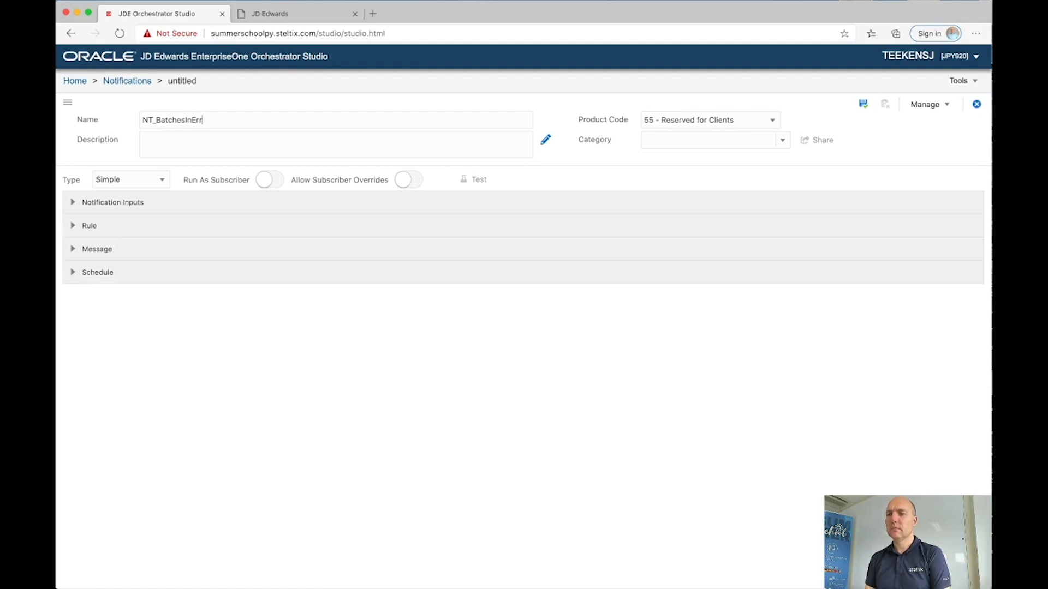
{"action": "type", "text": "or"}
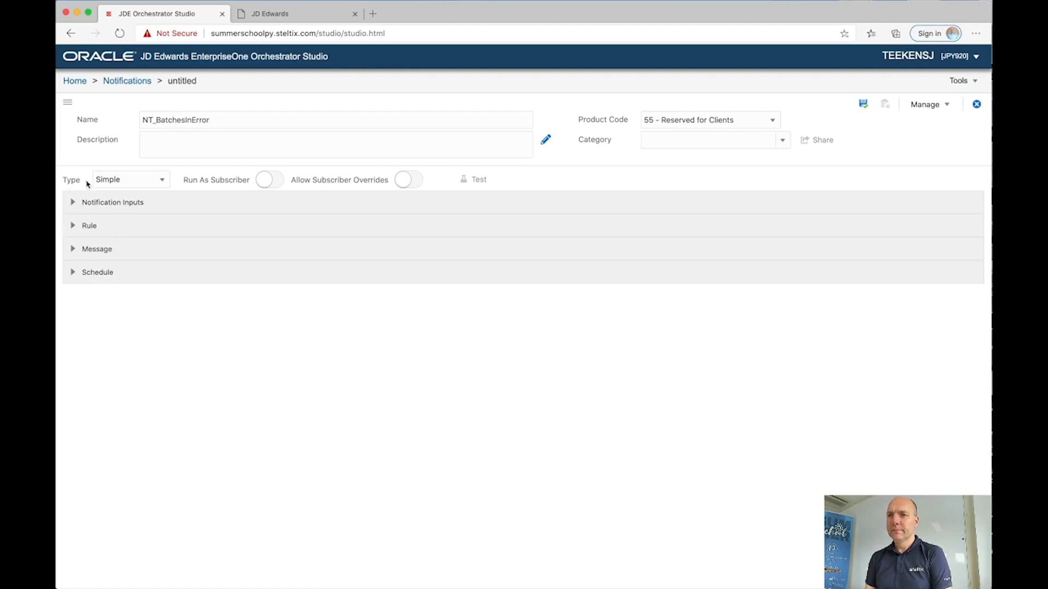
{"action": "left_click", "coordinate": [110, 179]}
{"action": "left_click", "coordinate": [115, 213]}
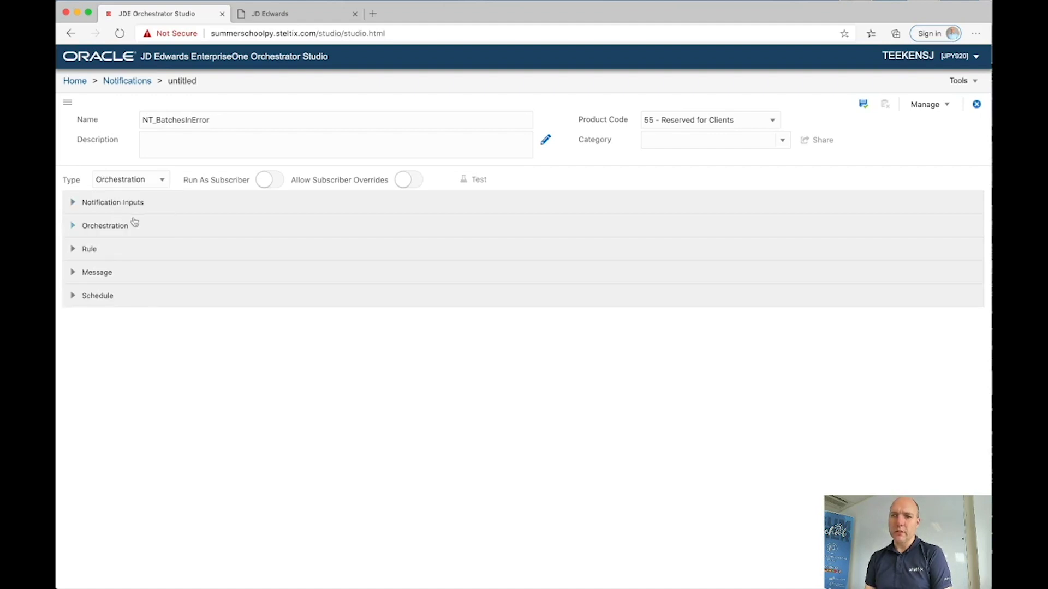
{"action": "left_click", "coordinate": [74, 226]}
{"action": "left_click", "coordinate": [107, 254]}
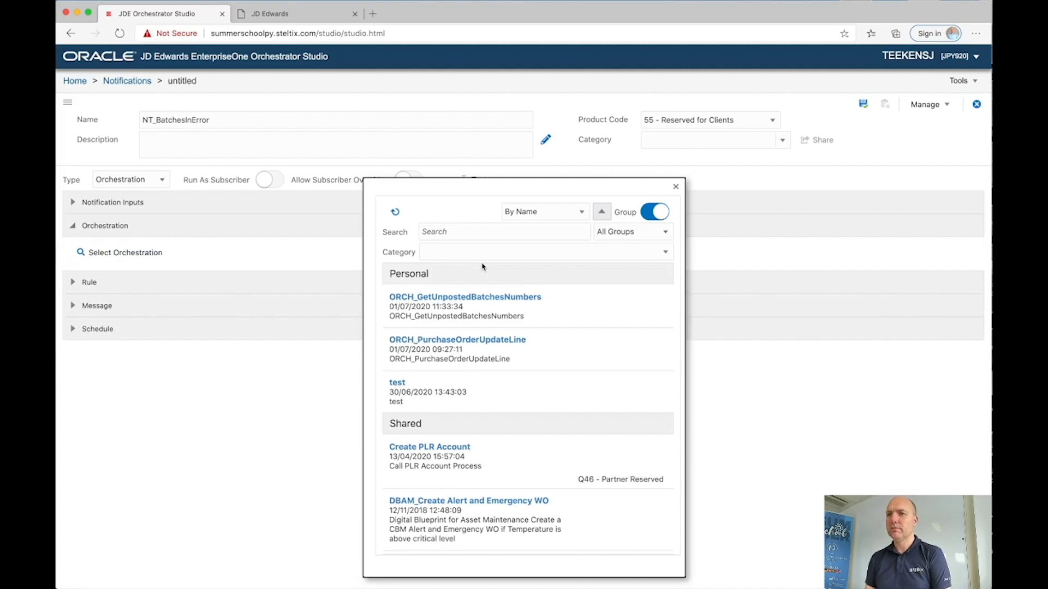
{"action": "left_click", "coordinate": [454, 303]}
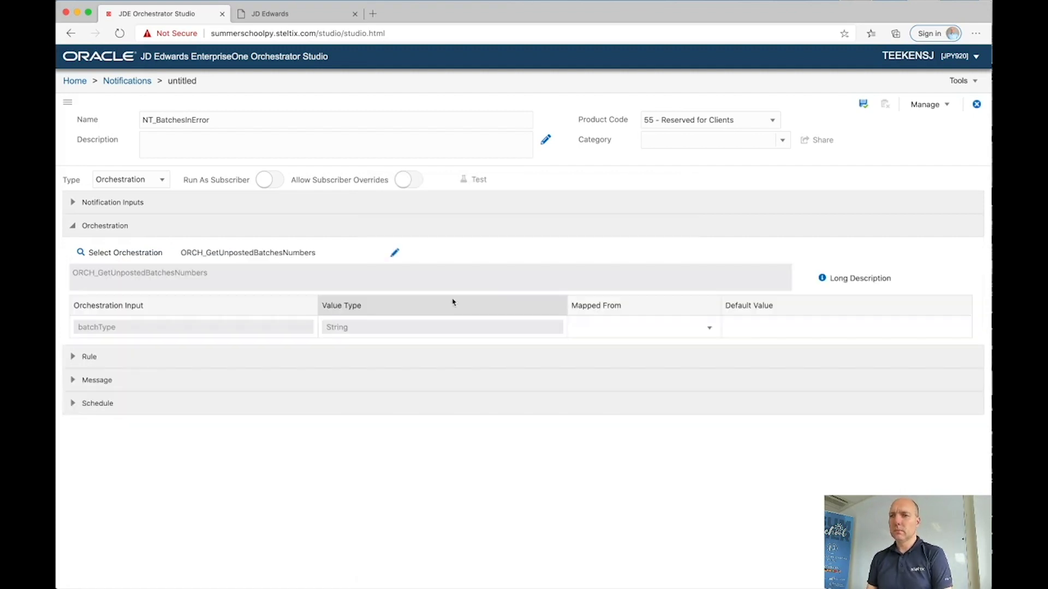
{"action": "left_click", "coordinate": [741, 328]}
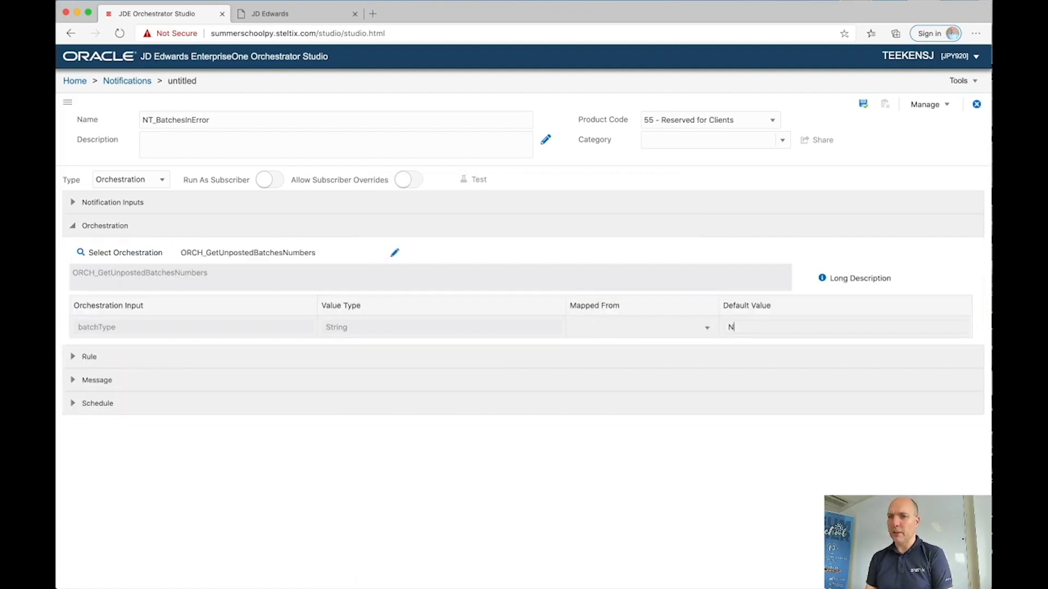
Step: Attach rule RU_NotZero with number1 mapped from batchesInError
{"action": "left_click", "coordinate": [76, 357]}
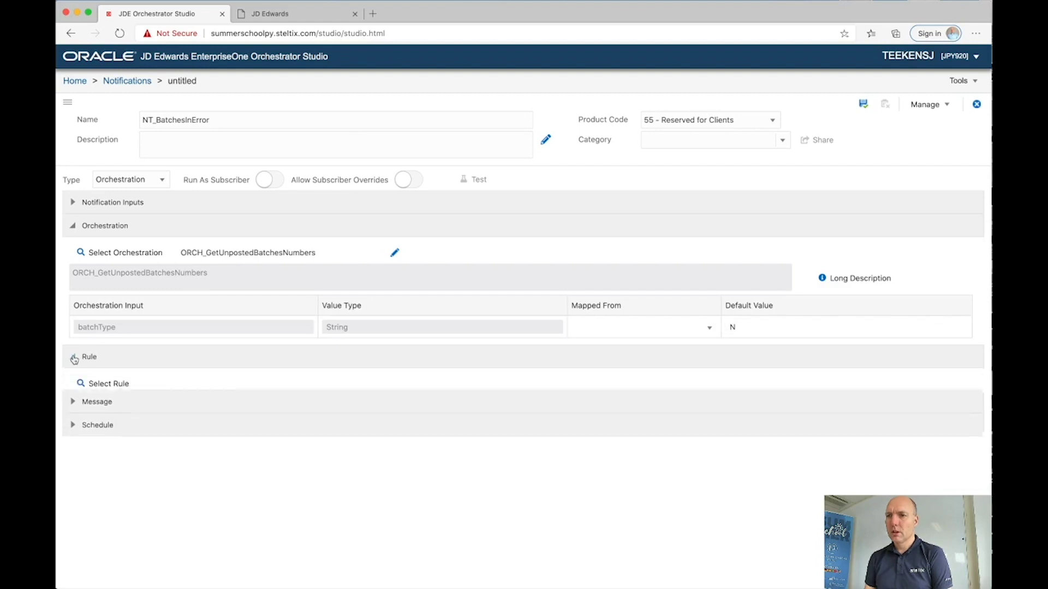
{"action": "left_click", "coordinate": [98, 384]}
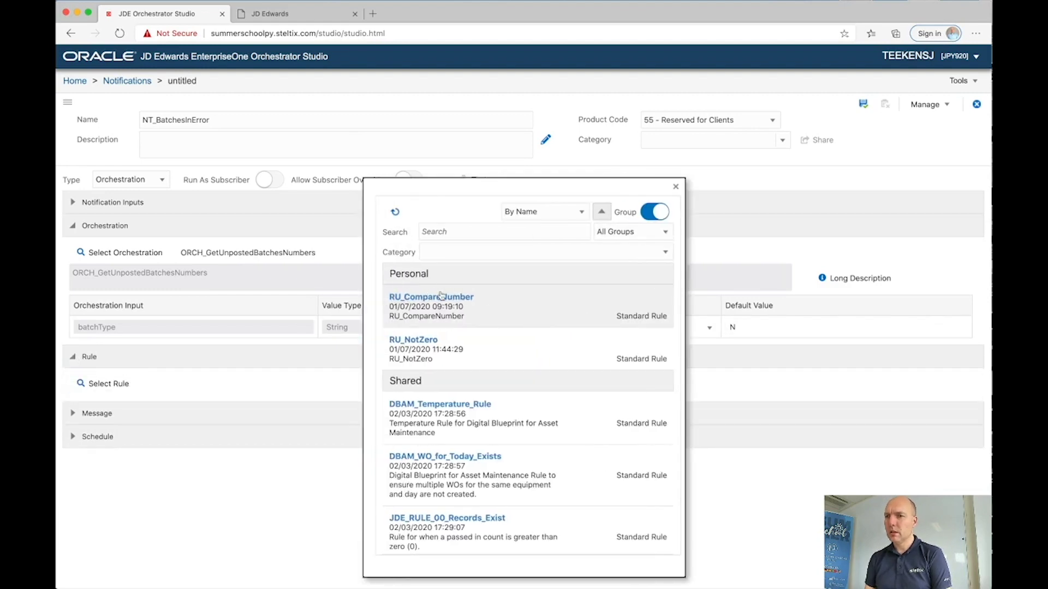
{"action": "left_click", "coordinate": [426, 344]}
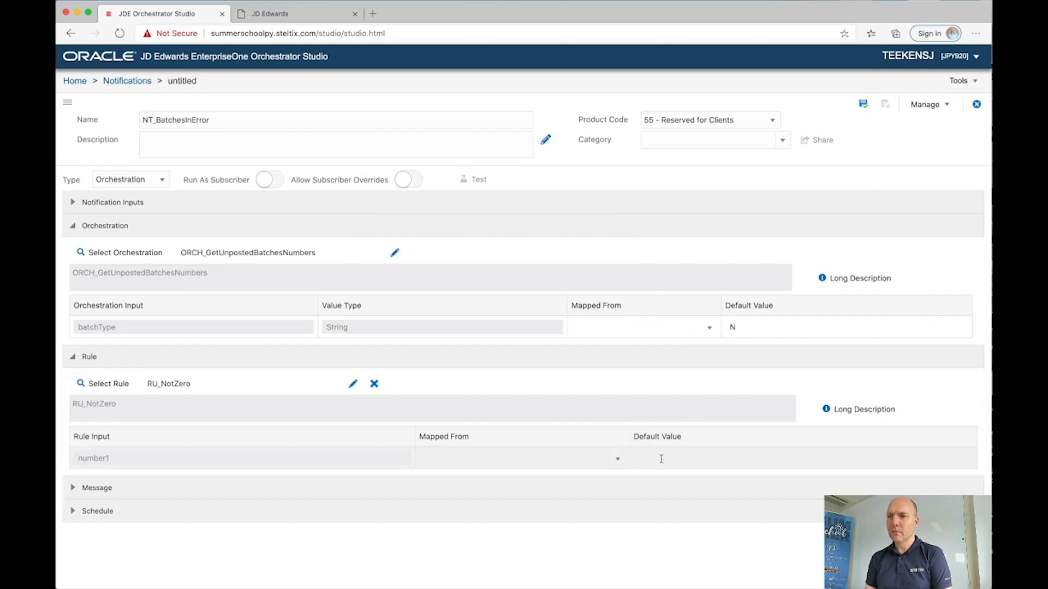
{"action": "left_click", "coordinate": [617, 459]}
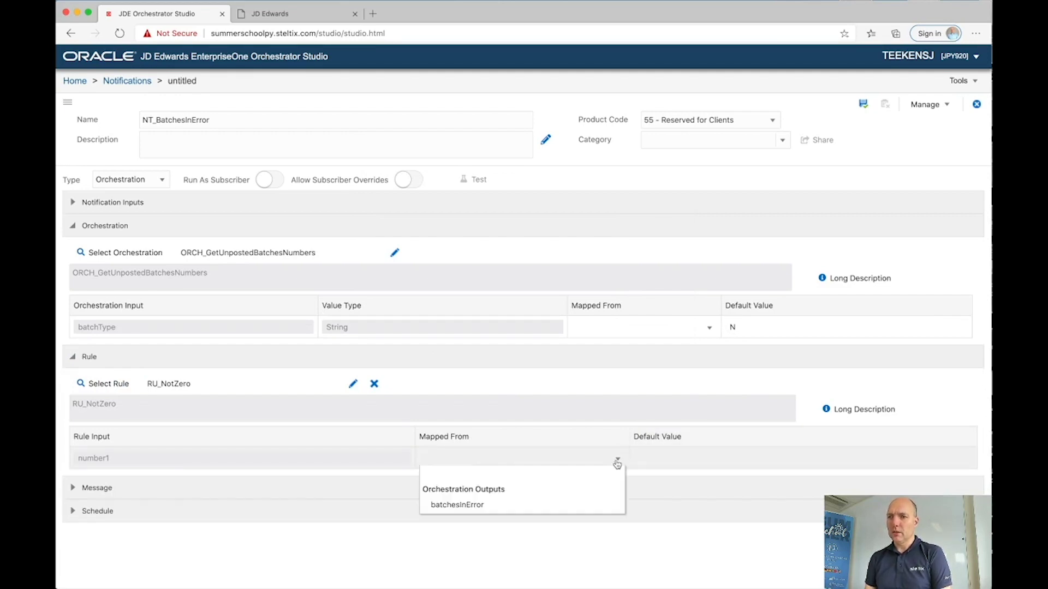
{"action": "left_click", "coordinate": [537, 511]}
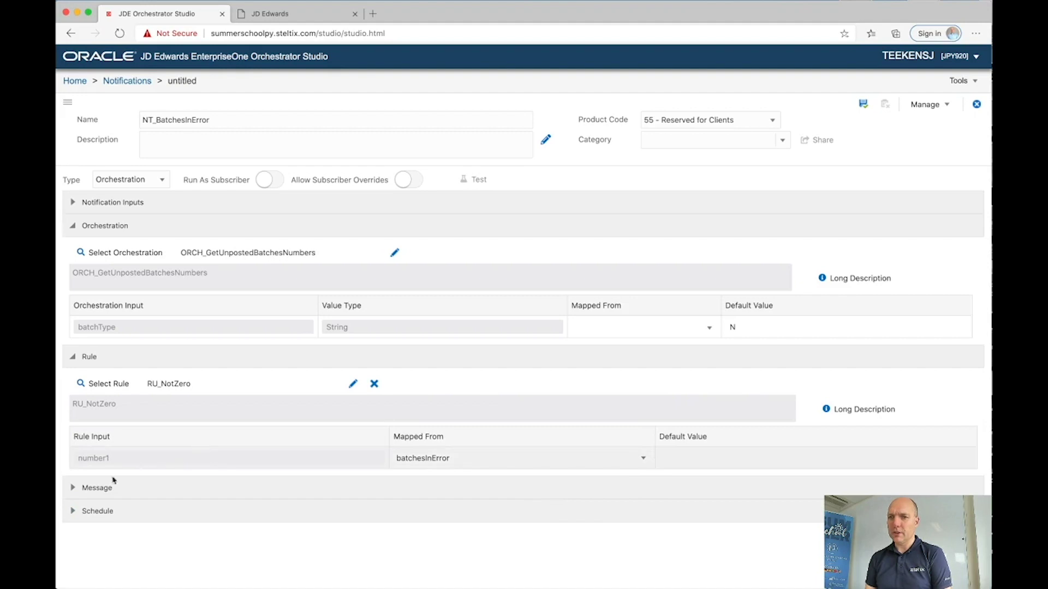
{"action": "left_click", "coordinate": [75, 491]}
{"action": "scroll", "coordinate": [76, 488], "scroll_direction": "down", "scroll_amount": 5}
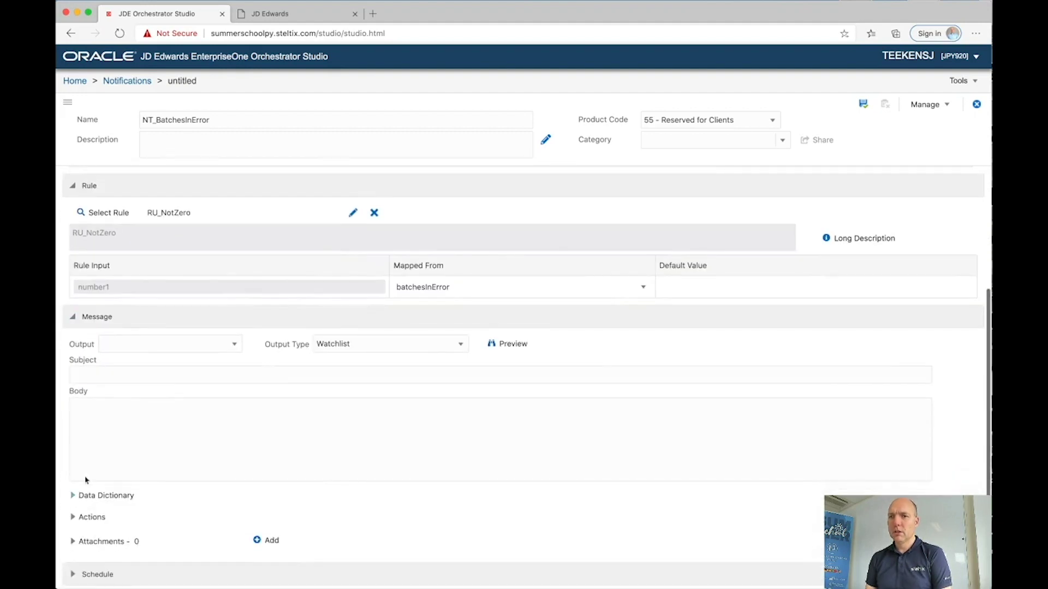
Step: Set message output batchesInError, subject 'Batches in Error', body 'Batches posted but ${batchesInError} batches in error'
{"action": "left_click", "coordinate": [139, 356]}
{"action": "left_click", "coordinate": [131, 393]}
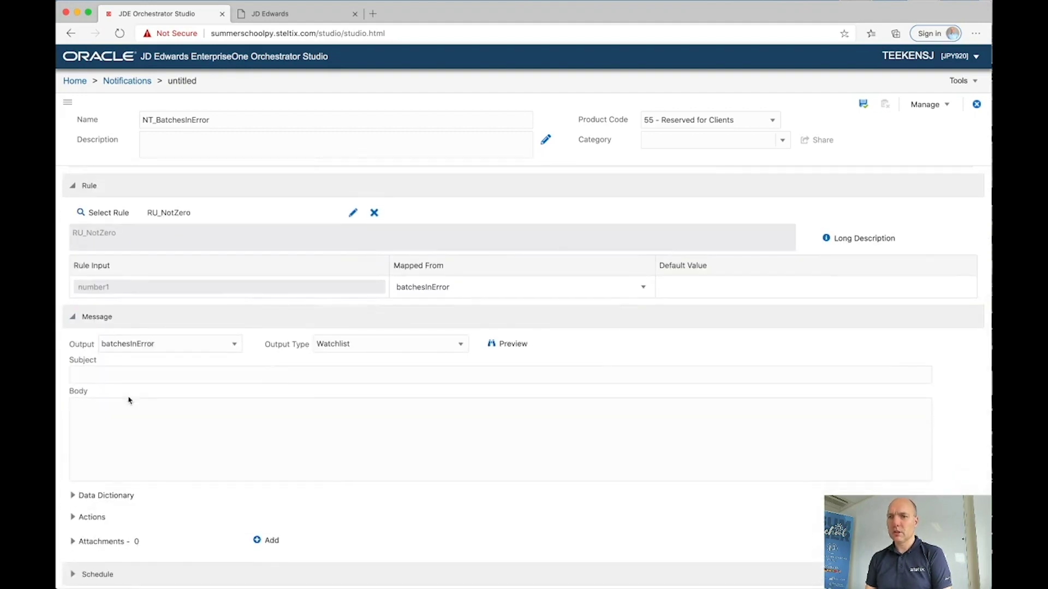
{"action": "left_click", "coordinate": [122, 373]}
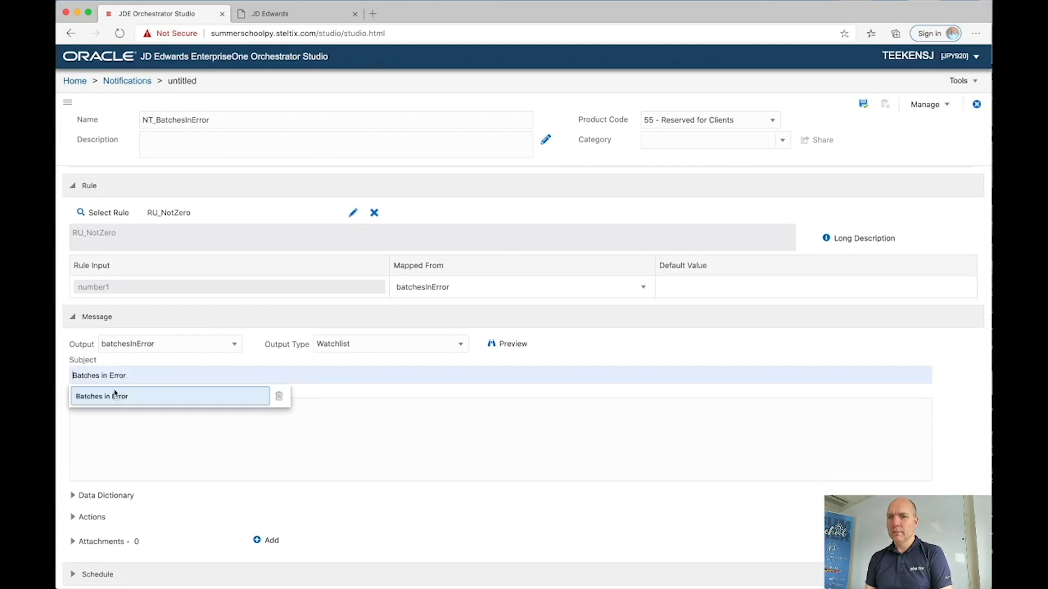
{"action": "left_click", "coordinate": [114, 397]}
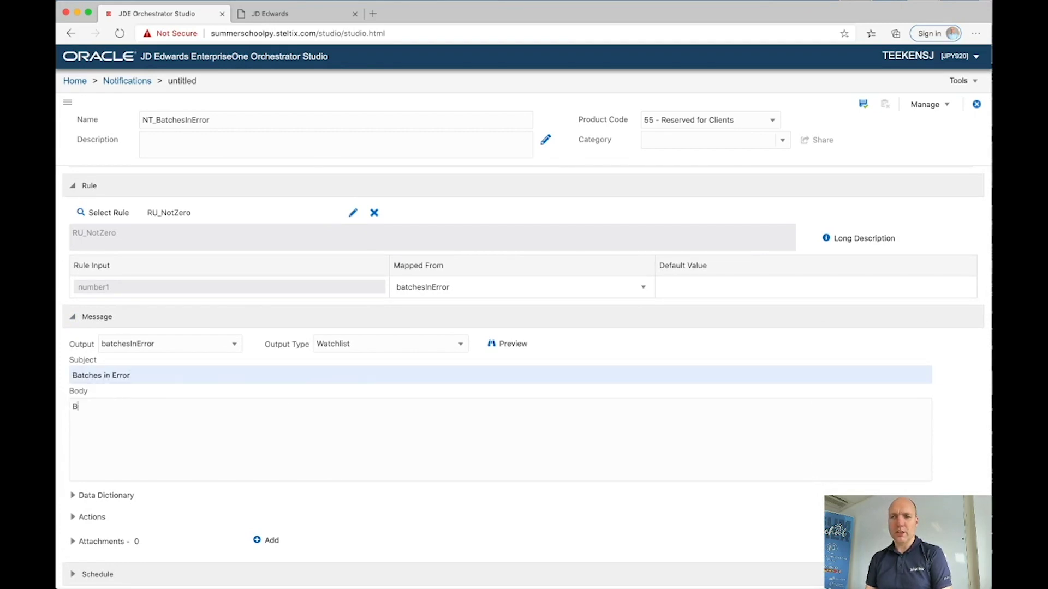
{"action": "type", "text": "tches"}
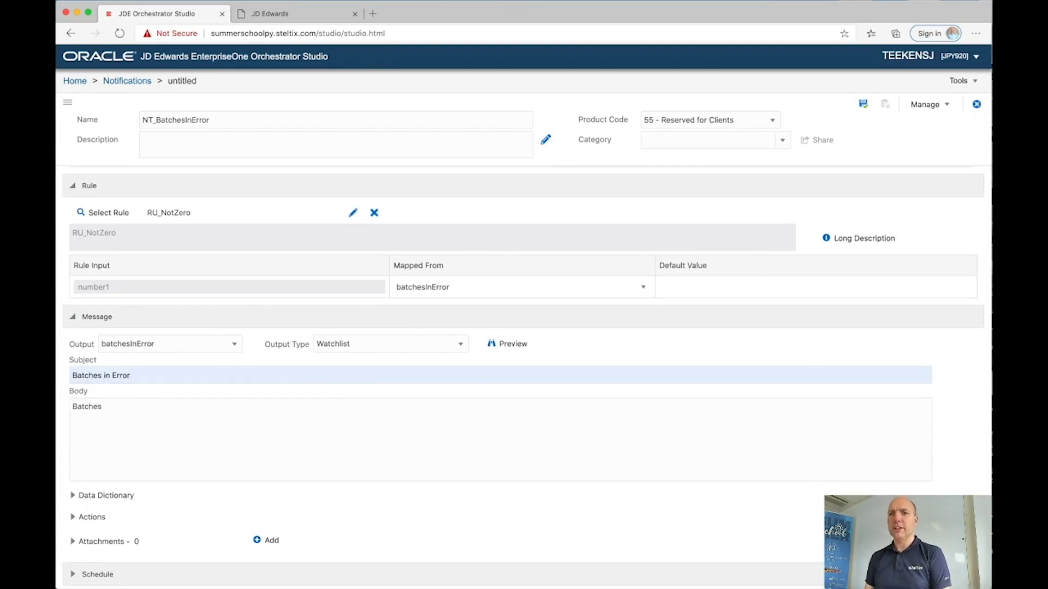
{"action": "type", "text": " posted"}
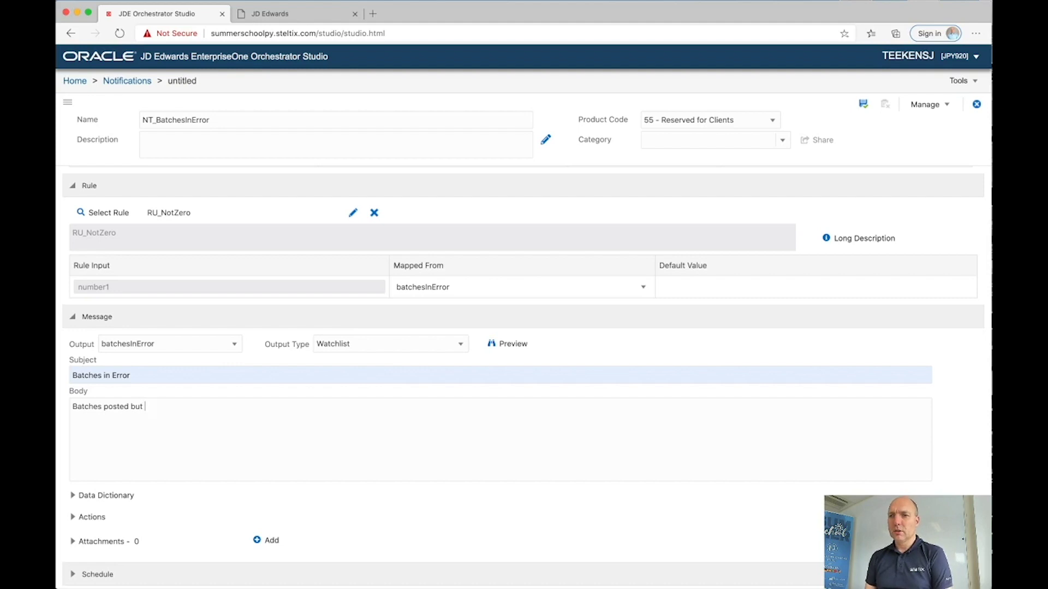
{"action": "type", "text": "but ${"}
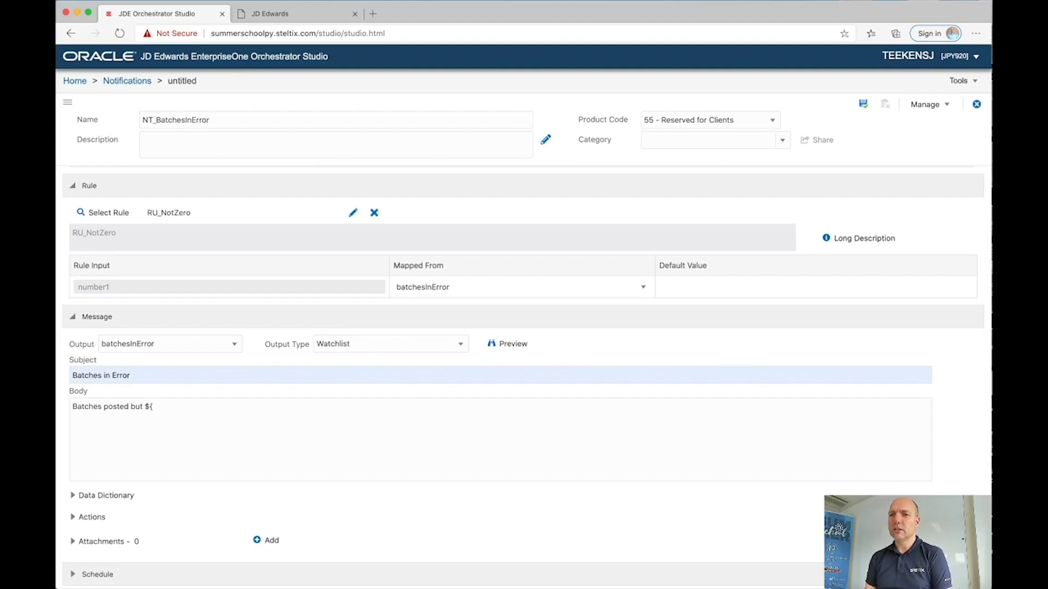
{"action": "type", "text": "batchesInError"}
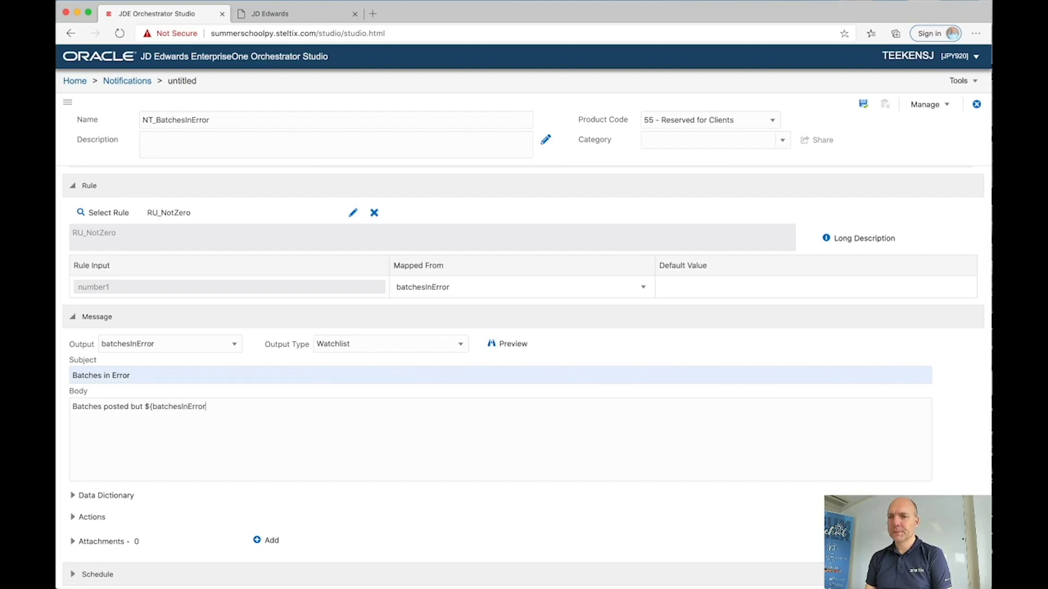
{"action": "type", "text": "batches in error"}
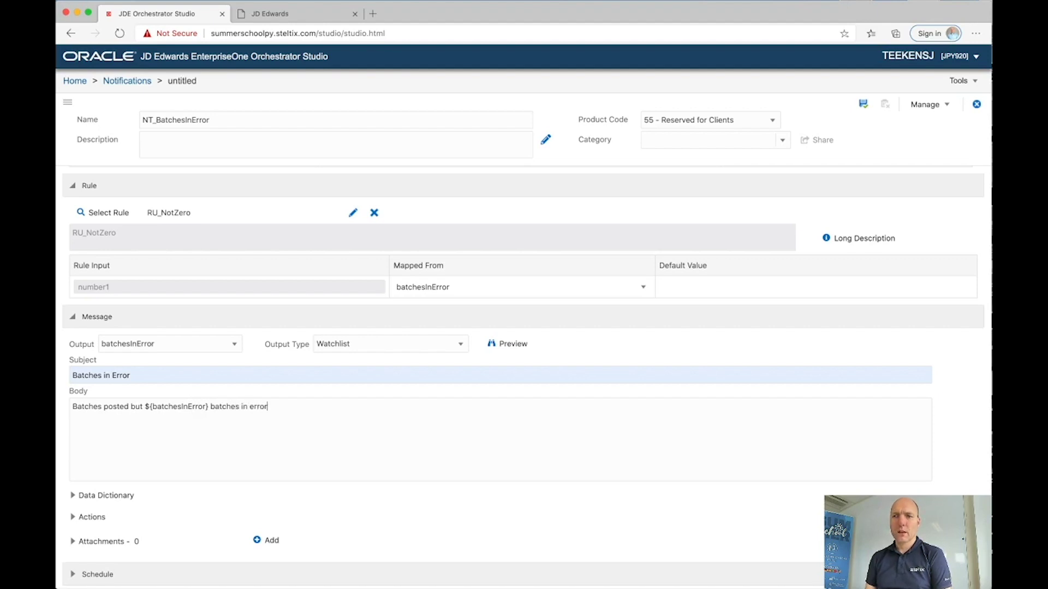
{"action": "left_click", "coordinate": [75, 517]}
Step: Add an application link to P0011 form W0011A - Work With Batches and save the notification
{"action": "scroll", "coordinate": [80, 502], "scroll_direction": "down", "scroll_amount": 2}
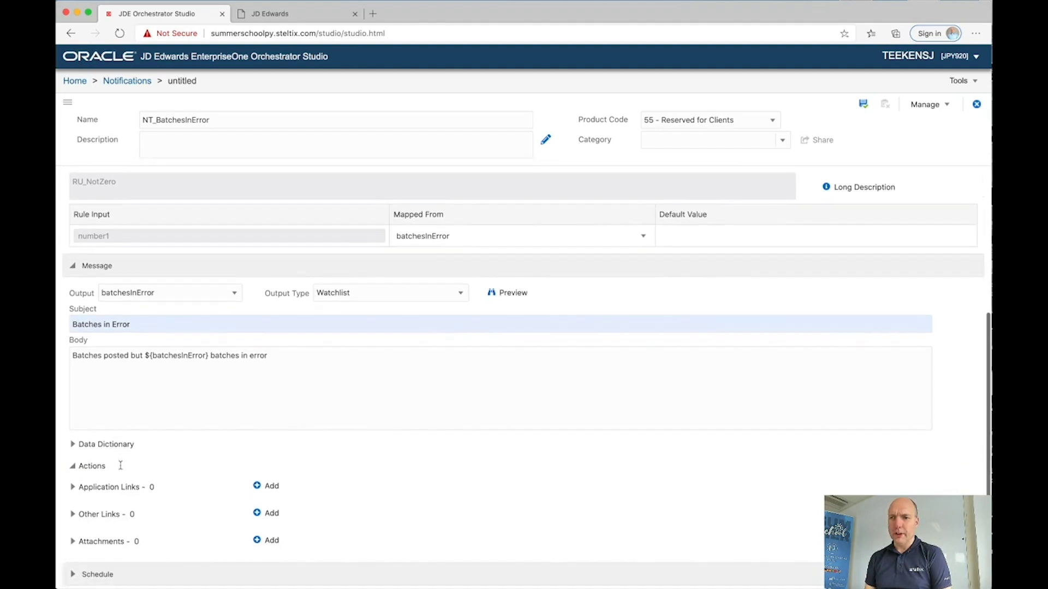
{"action": "left_click", "coordinate": [80, 491]}
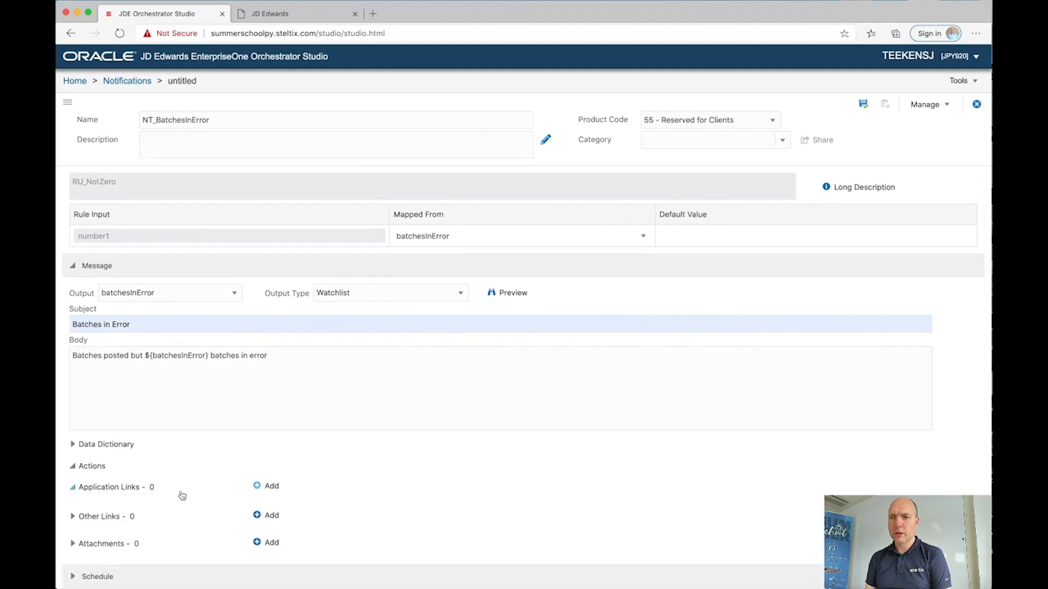
{"action": "left_click", "coordinate": [256, 487]}
{"action": "scroll", "coordinate": [250, 501], "scroll_direction": "down", "scroll_amount": 4}
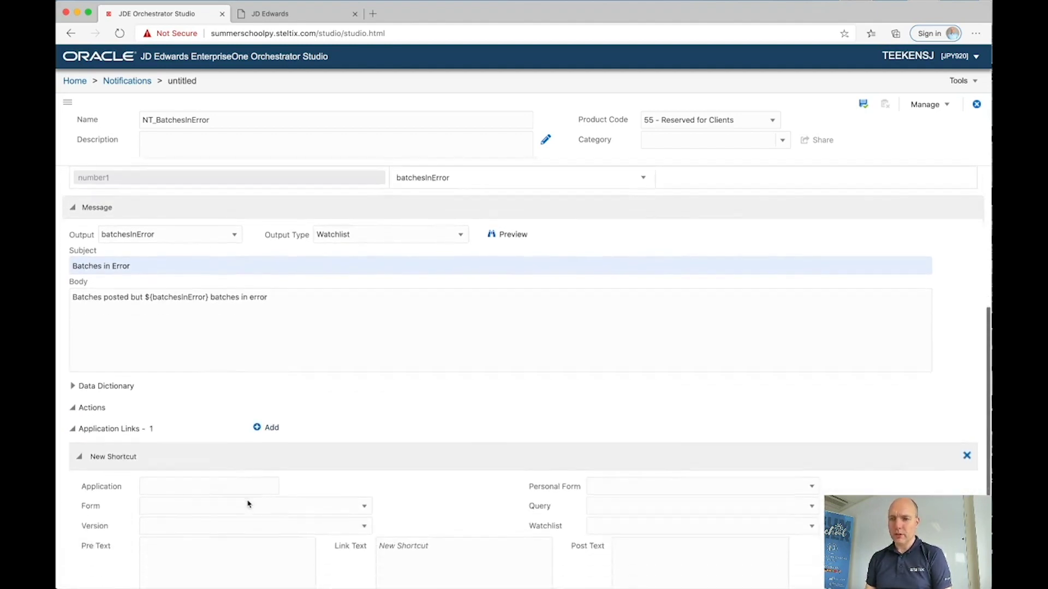
{"action": "left_click", "coordinate": [220, 437]}
{"action": "type", "text": "P0011"}
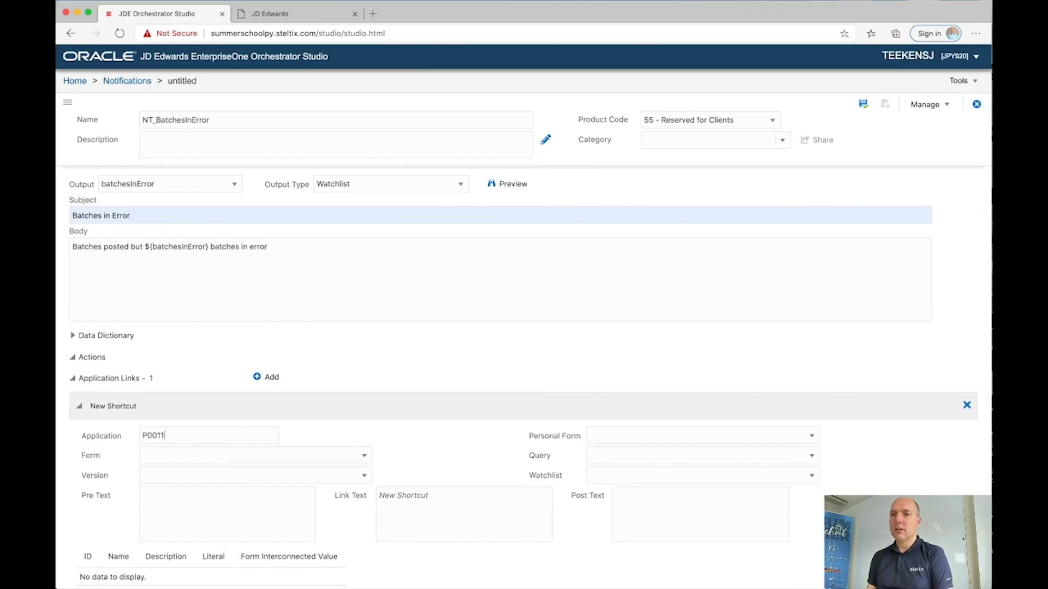
{"action": "key", "text": "Tab"}
{"action": "left_click", "coordinate": [241, 456]}
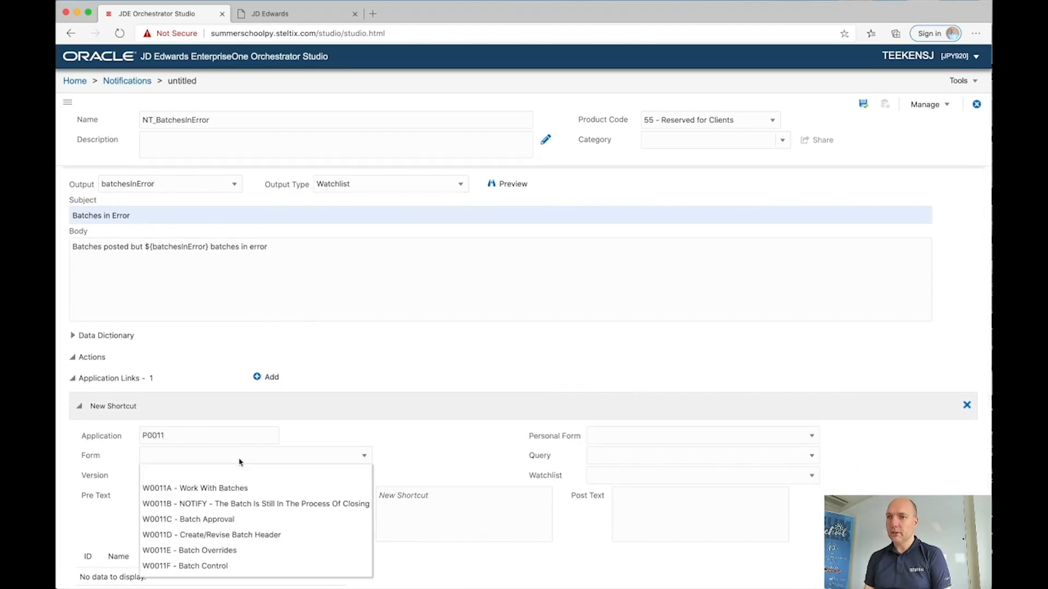
{"action": "left_click", "coordinate": [216, 489]}
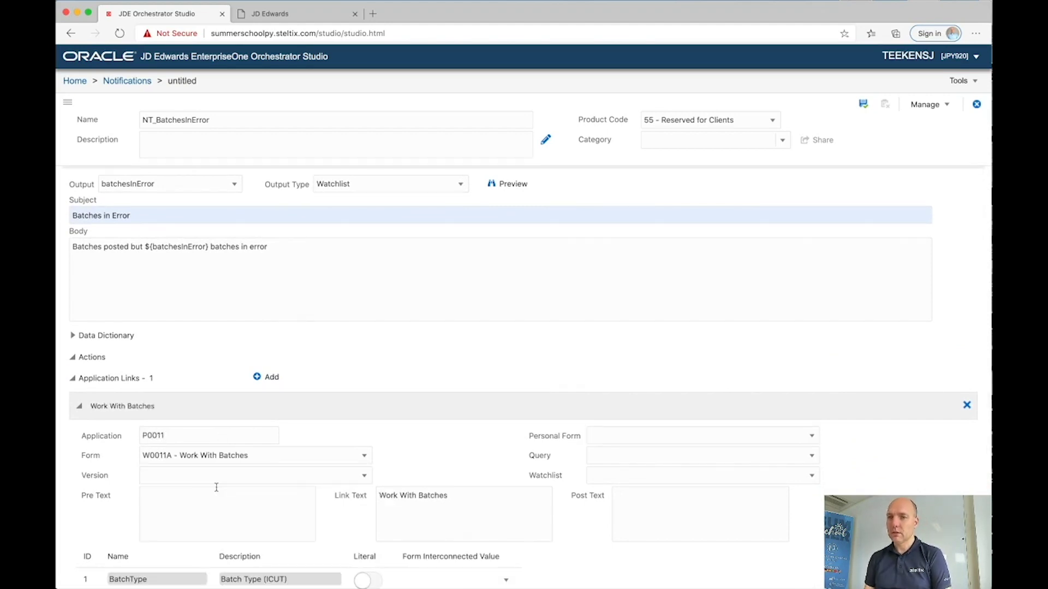
{"action": "scroll", "coordinate": [216, 487], "scroll_direction": "up", "scroll_amount": 6}
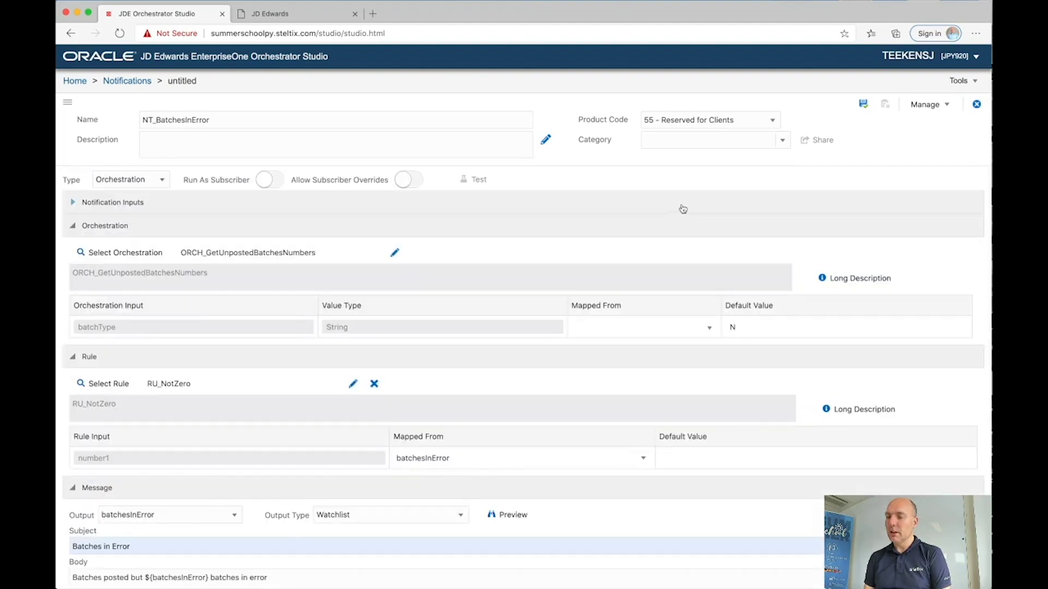
{"action": "left_click", "coordinate": [864, 107]}
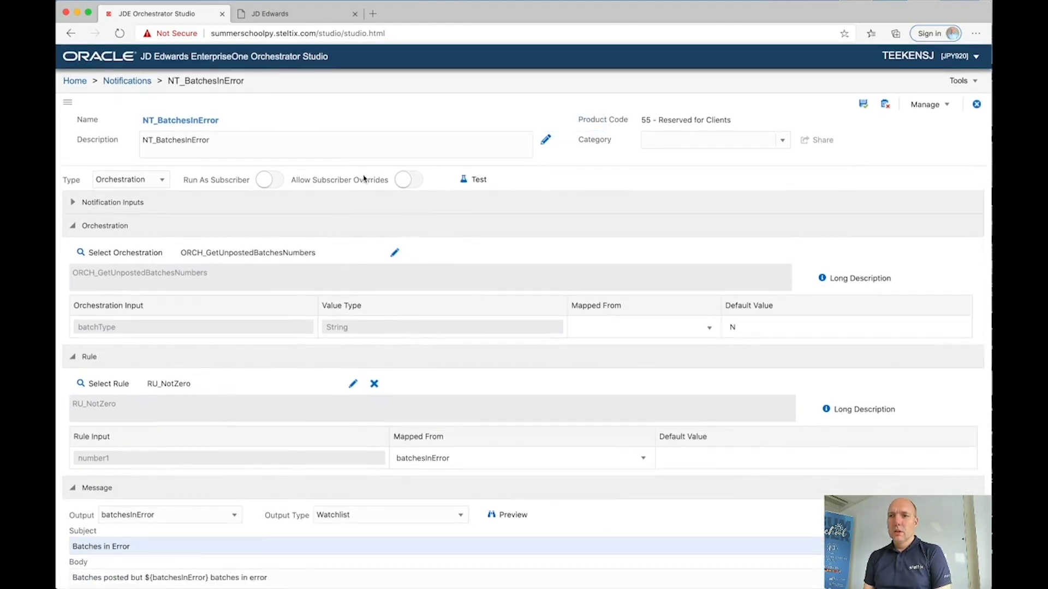
Step: Sign in to JD Edwards EnterpriseOne with the user ID and password
{"action": "left_click", "coordinate": [315, 17]}
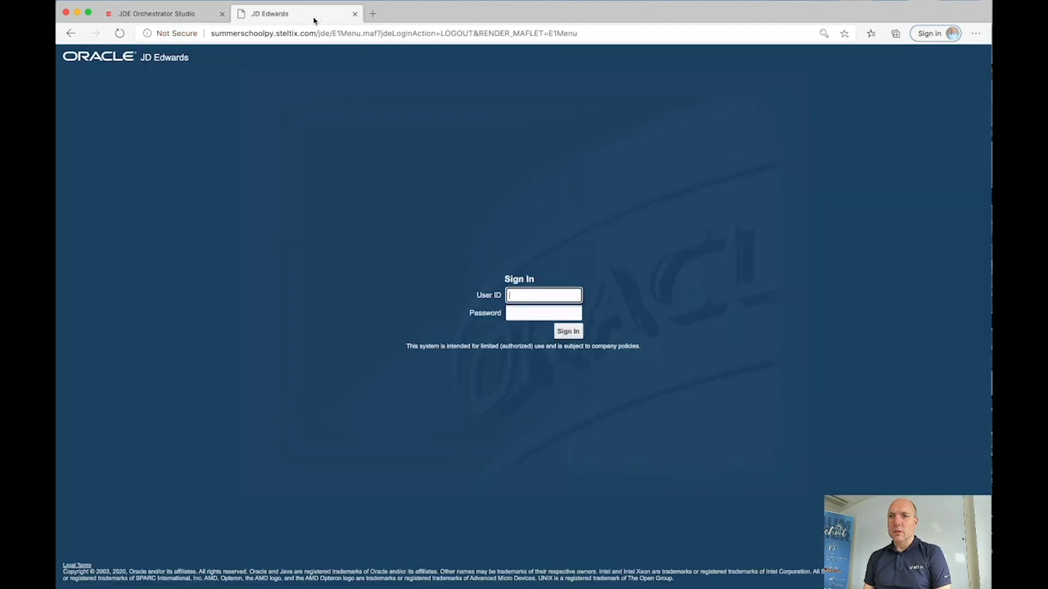
{"action": "key", "text": "Tab"}
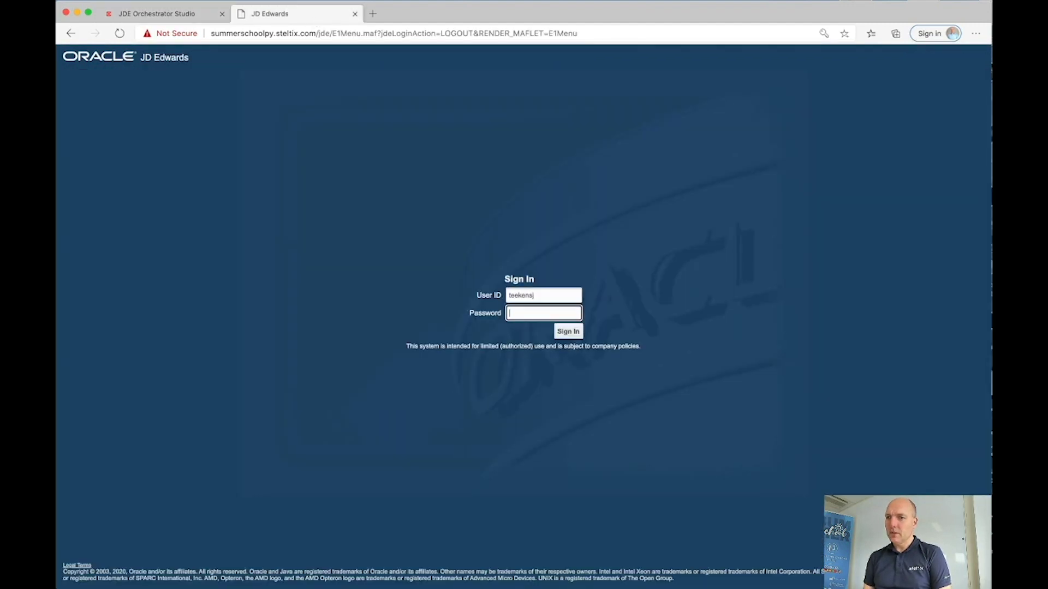
{"action": "key", "text": "Return"}
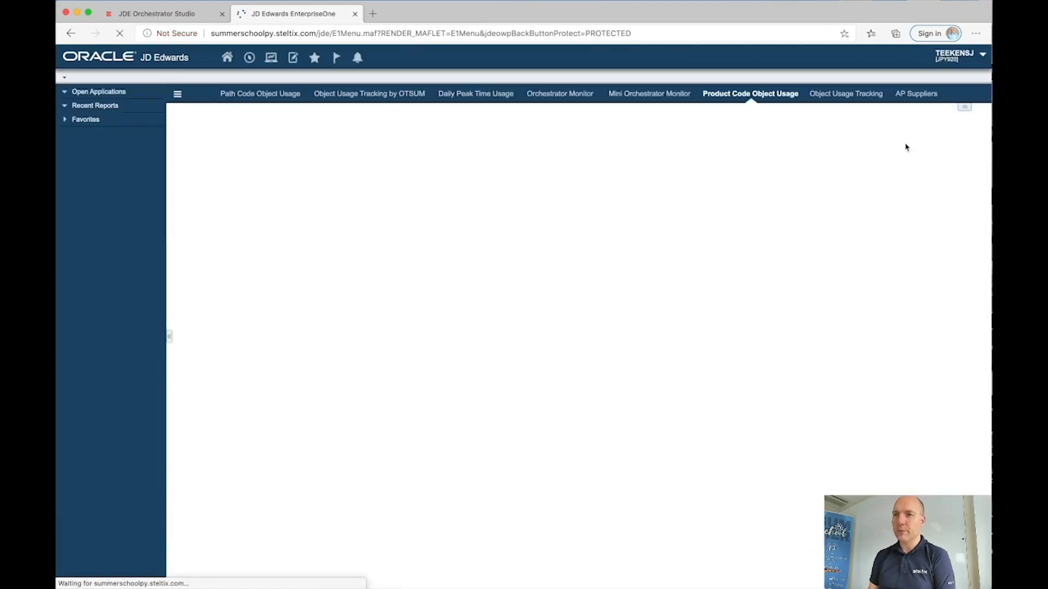
Step: Add and save a My Subscriptions entry for NT_BatchesInError delivered to the Notification List
{"action": "left_click", "coordinate": [982, 56]}
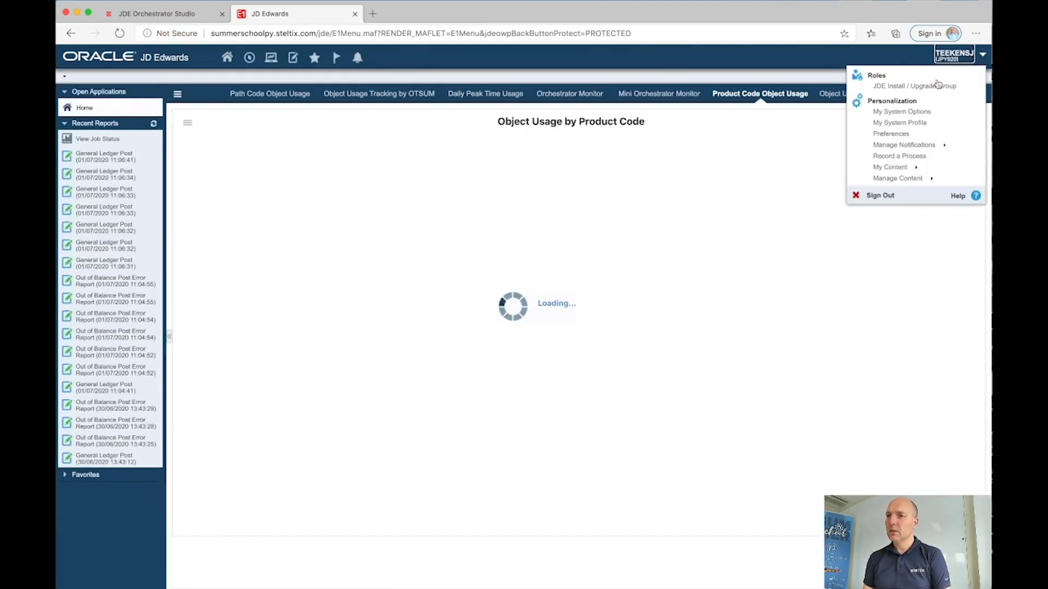
{"action": "left_click", "coordinate": [889, 145]}
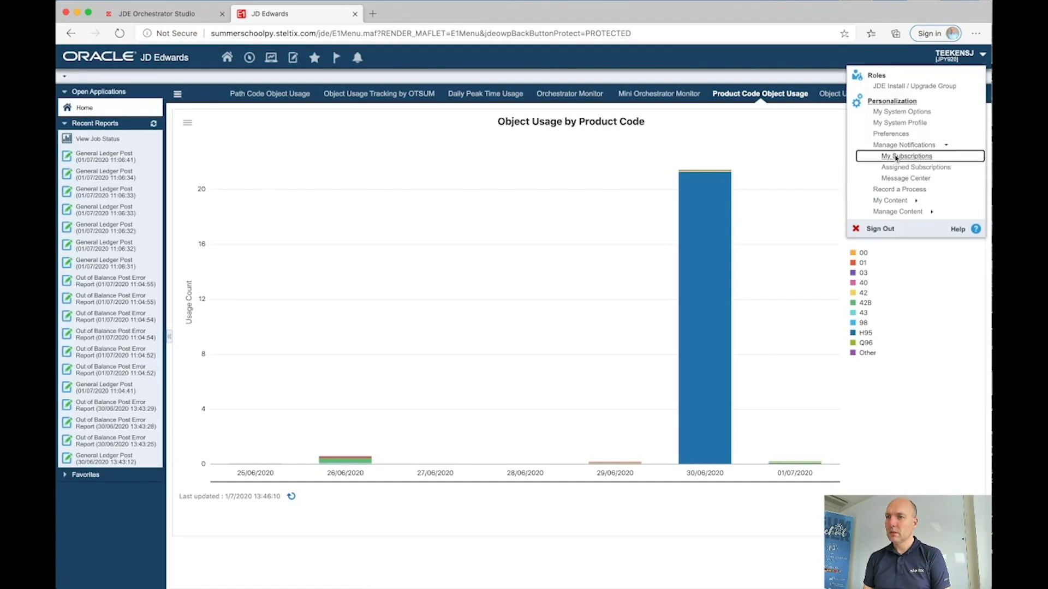
{"action": "left_click", "coordinate": [895, 157]}
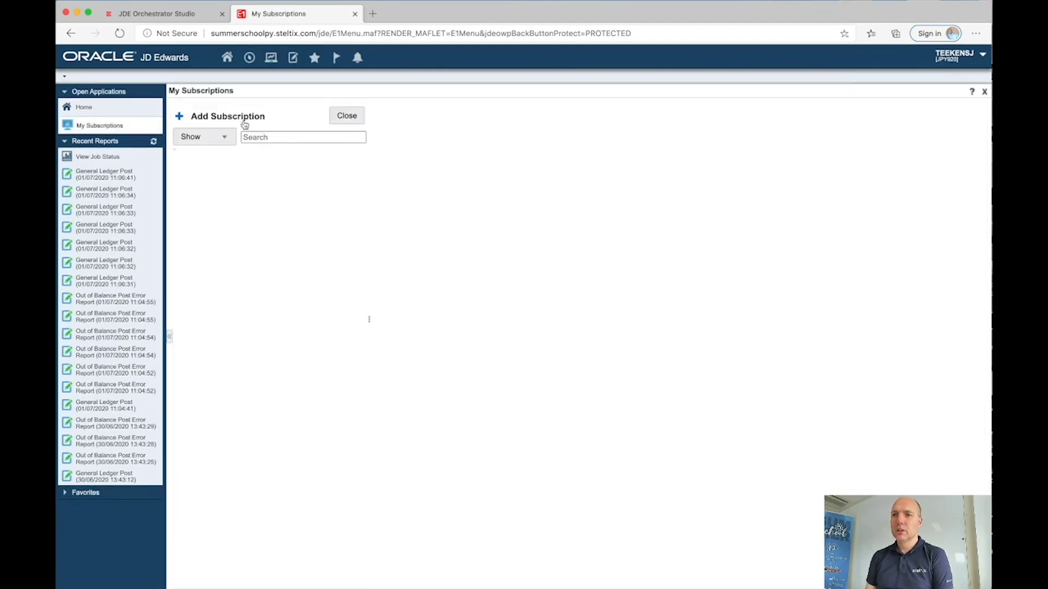
{"action": "left_click", "coordinate": [211, 121]}
{"action": "left_click", "coordinate": [211, 160]}
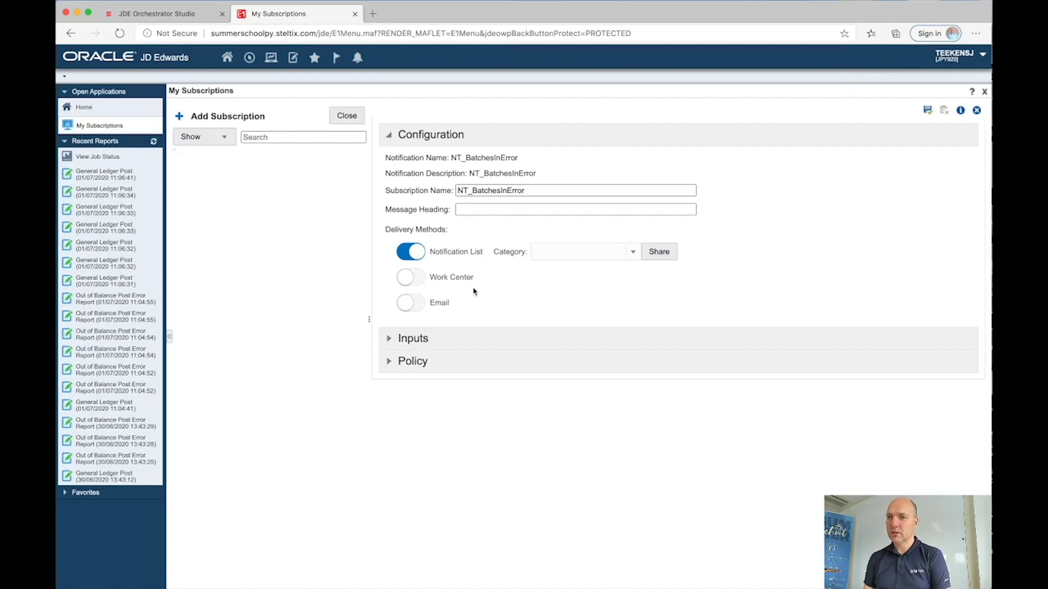
{"action": "left_click", "coordinate": [927, 111]}
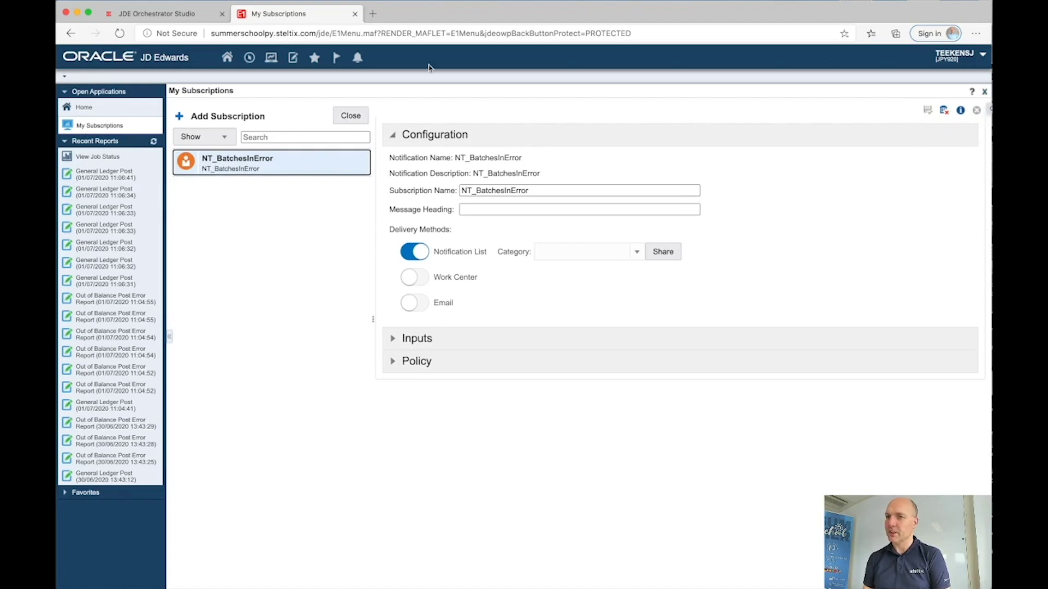
{"action": "left_click", "coordinate": [180, 13]}
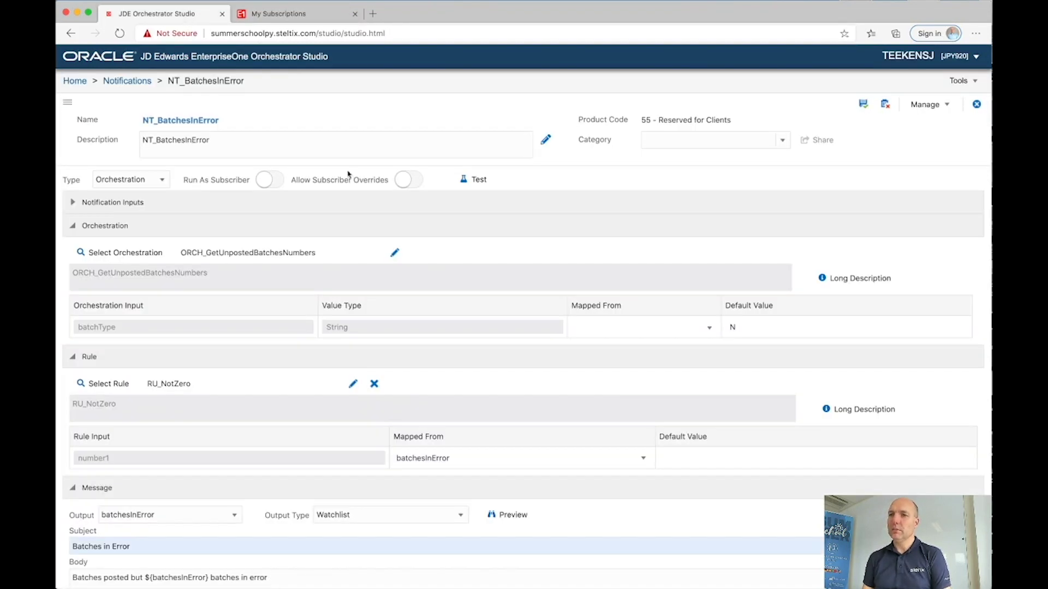
Step: Test-run NT_BatchesInError with Dispatch Notifications on, returning success: true
{"action": "left_click", "coordinate": [472, 180]}
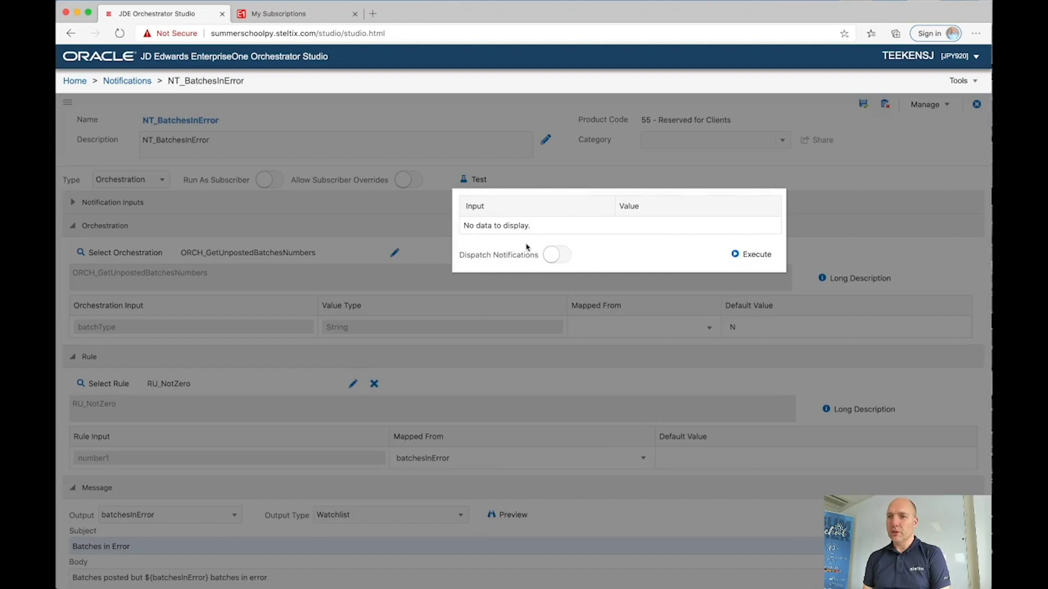
{"action": "left_click", "coordinate": [559, 256]}
{"action": "left_click", "coordinate": [756, 254]}
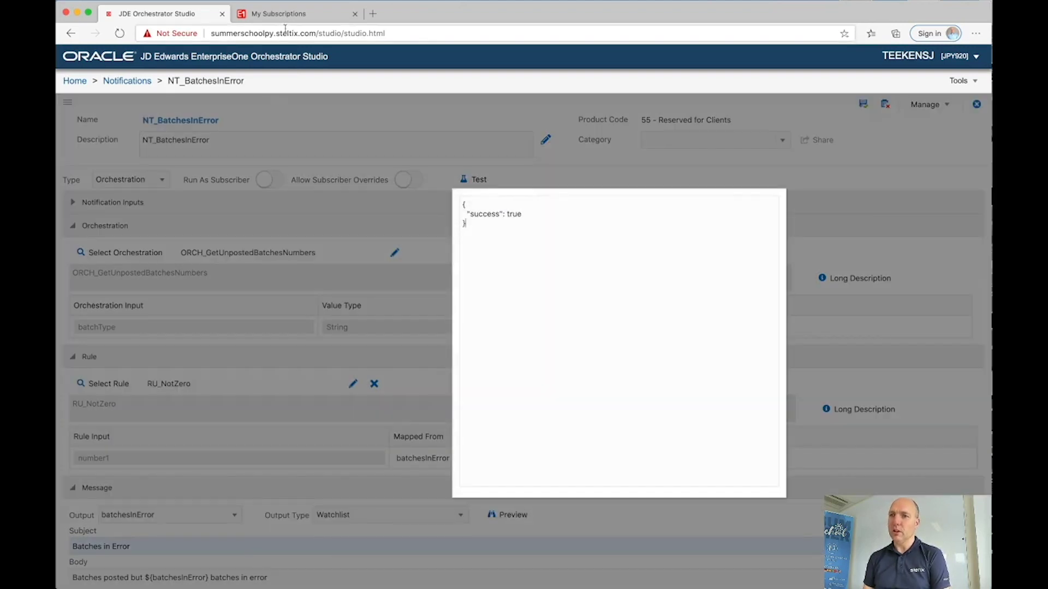
{"action": "left_click", "coordinate": [282, 14]}
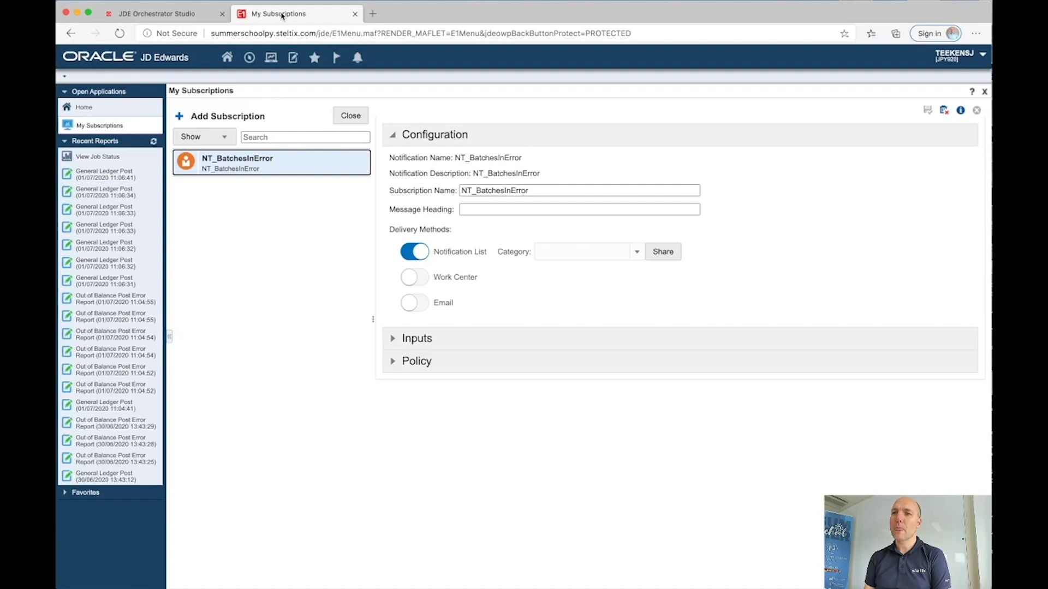
Step: Open Work With Batches from the Batches in Error notification and list the batches with Find
{"action": "left_click", "coordinate": [358, 60]}
{"action": "left_click", "coordinate": [357, 76]}
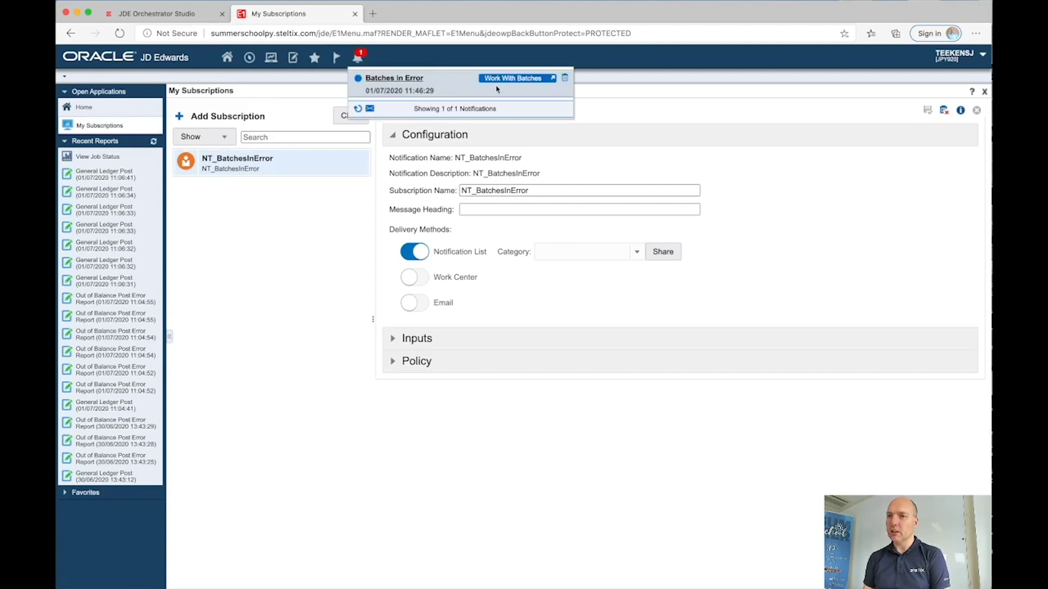
{"action": "left_click", "coordinate": [496, 79]}
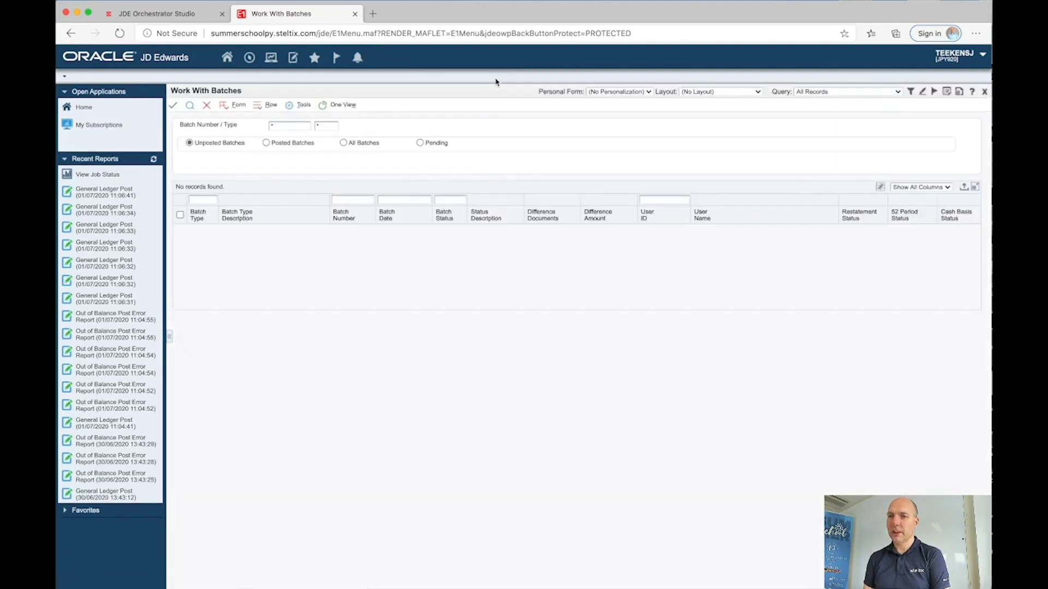
{"action": "left_click", "coordinate": [189, 105]}
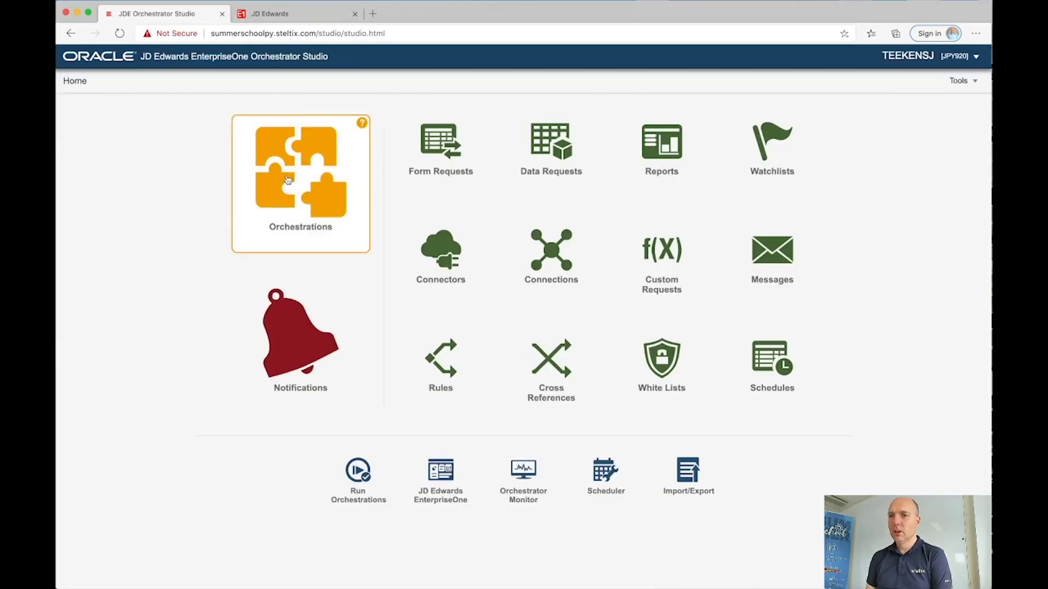
Step: Create and save a new orchestration named ORCH_PostInventoryBatches
{"action": "left_click", "coordinate": [288, 179]}
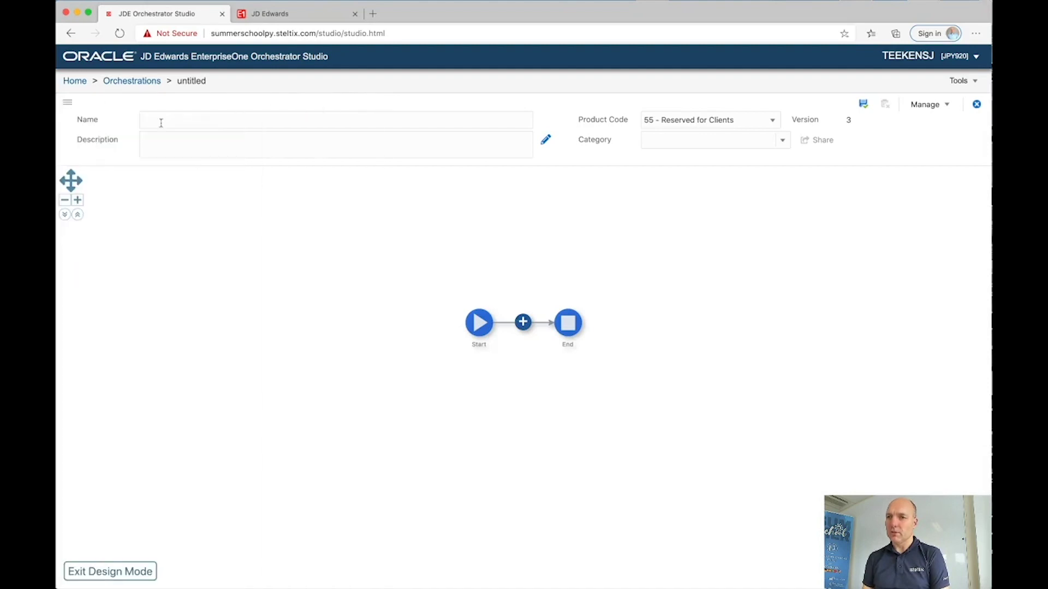
{"action": "left_click", "coordinate": [173, 126]}
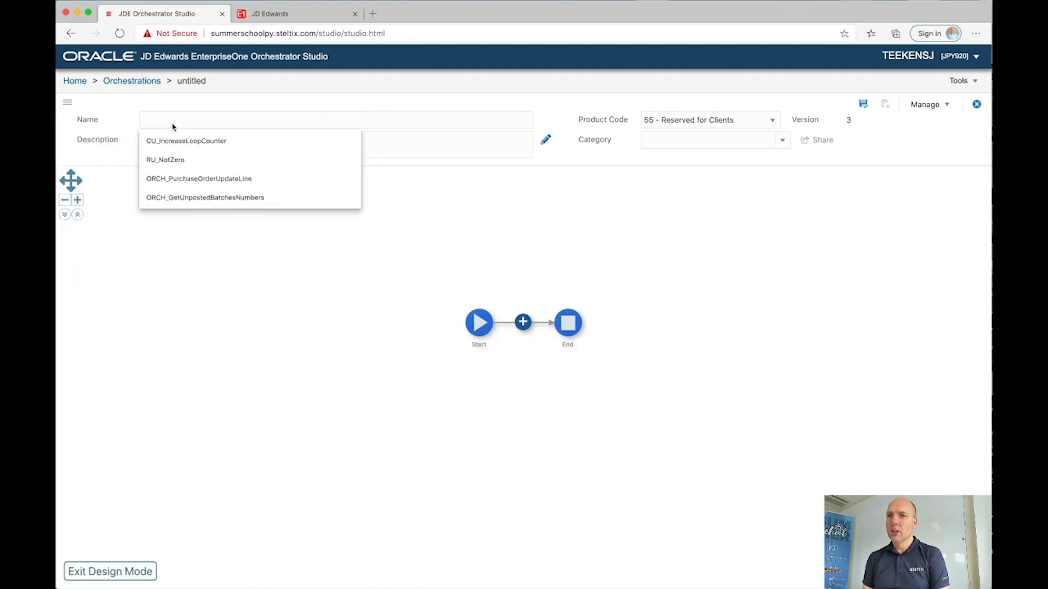
{"action": "type", "text": "ORCH"}
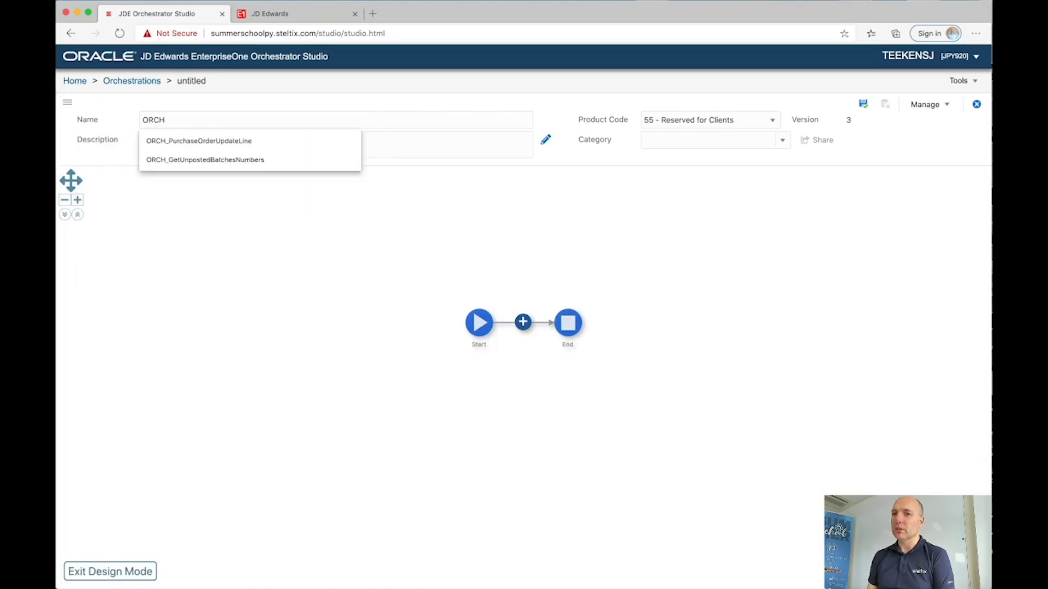
{"action": "type", "text": "_Post"}
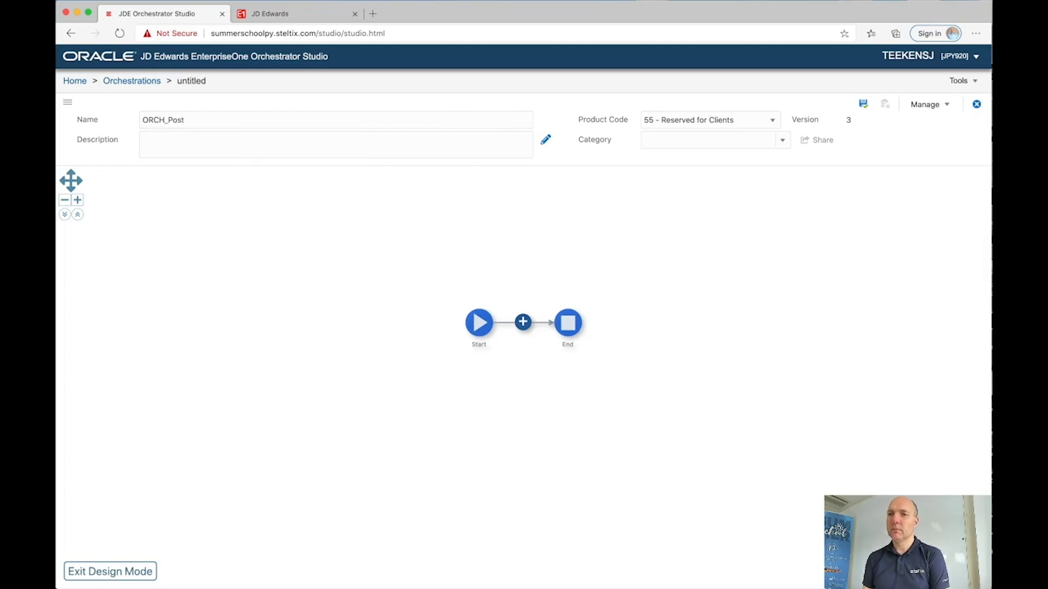
{"action": "type", "text": "Batche"}
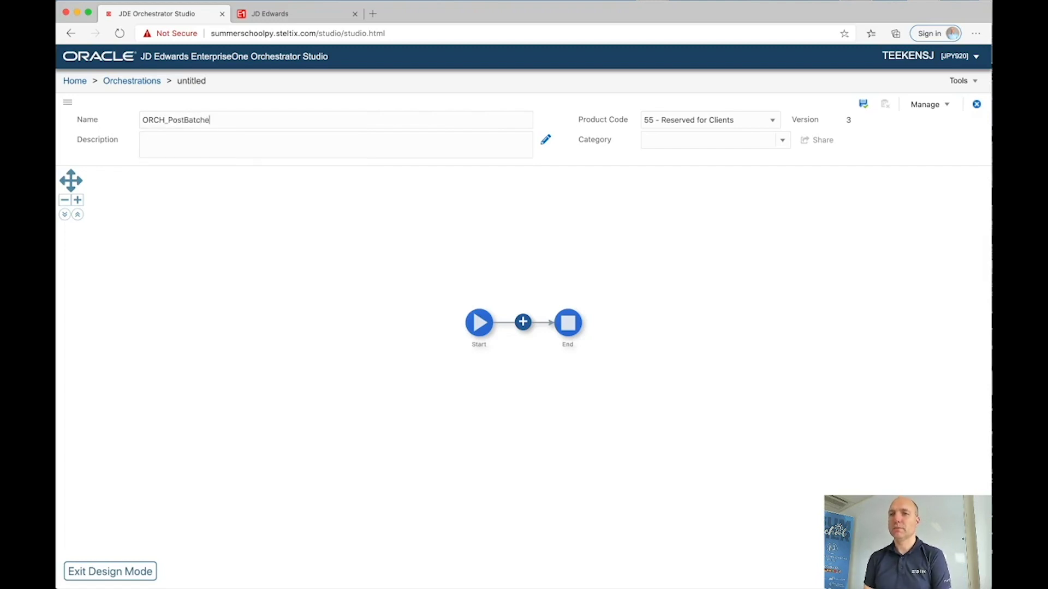
{"action": "key", "text": "BackSpace"}
{"action": "key", "text": "BackSpace"}
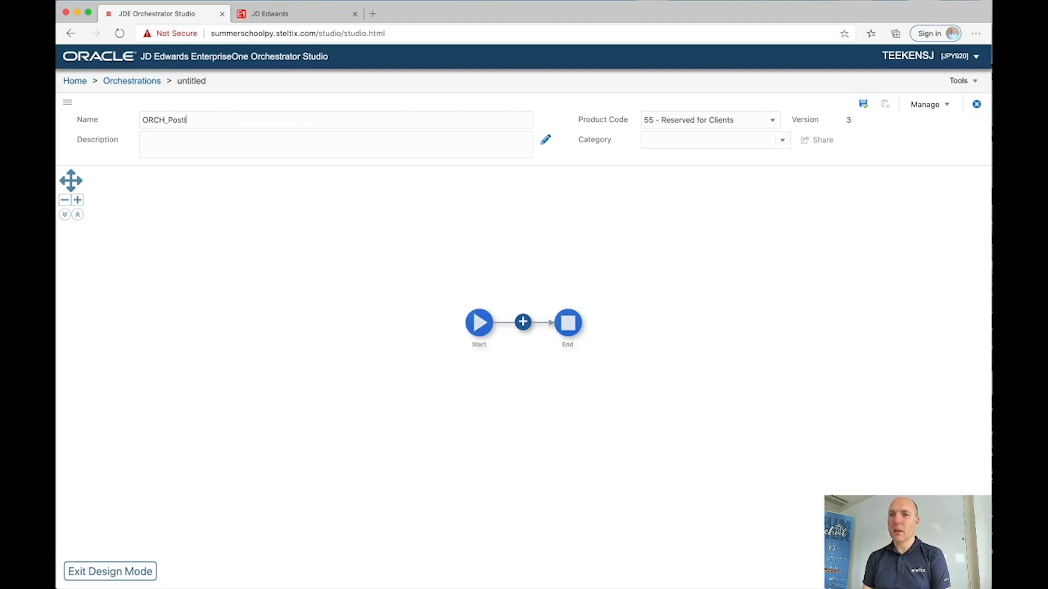
{"action": "type", "text": "InventoryBatches"}
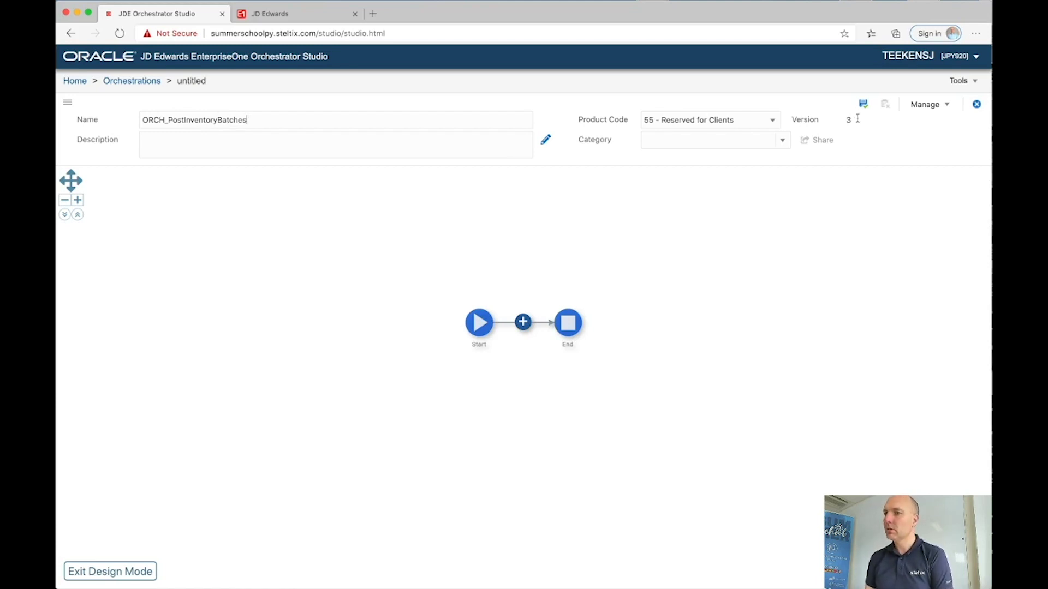
{"action": "left_click", "coordinate": [290, 190]}
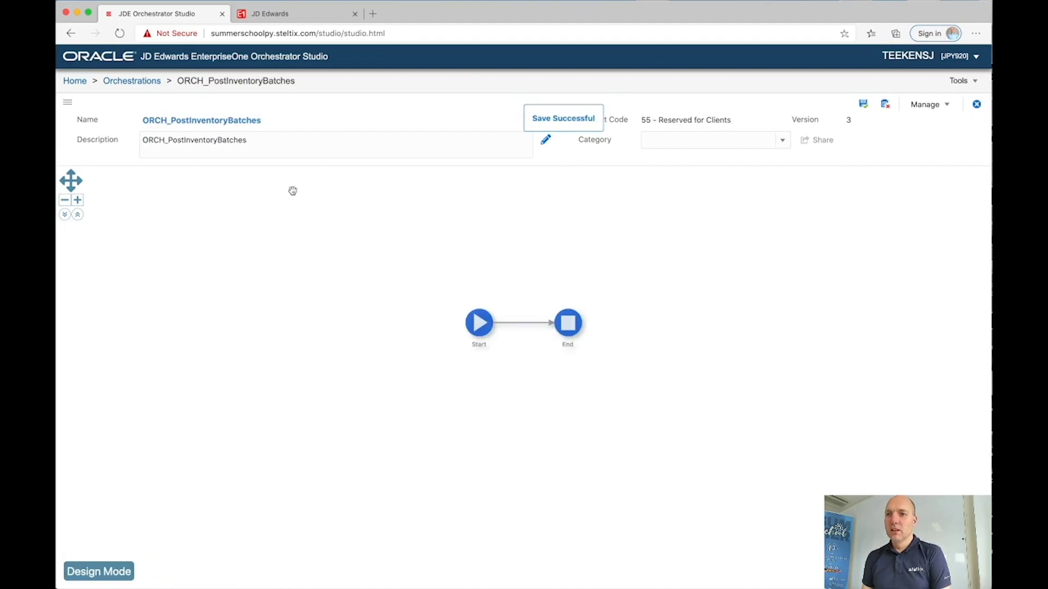
{"action": "left_click", "coordinate": [111, 571]}
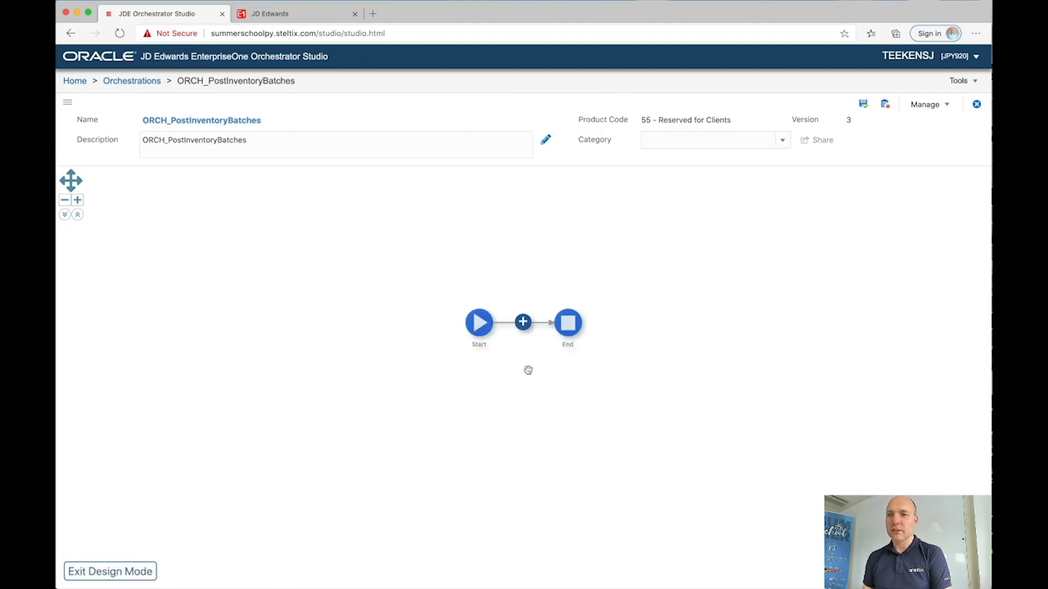
Step: Add a new report step RP_PostInventoryBatches that runs report R09801
{"action": "left_click", "coordinate": [523, 327]}
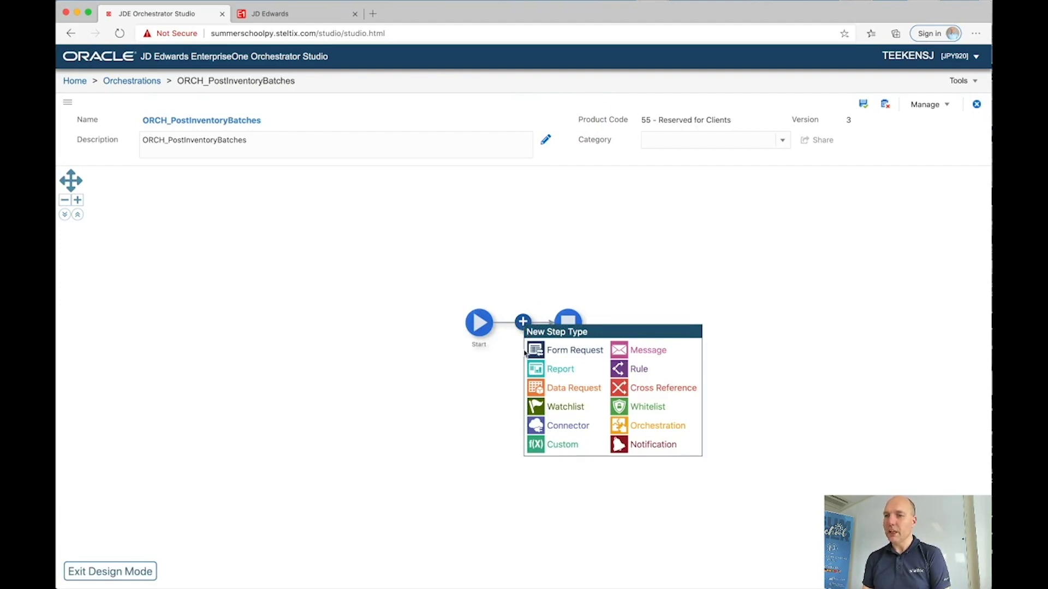
{"action": "left_click", "coordinate": [533, 369]}
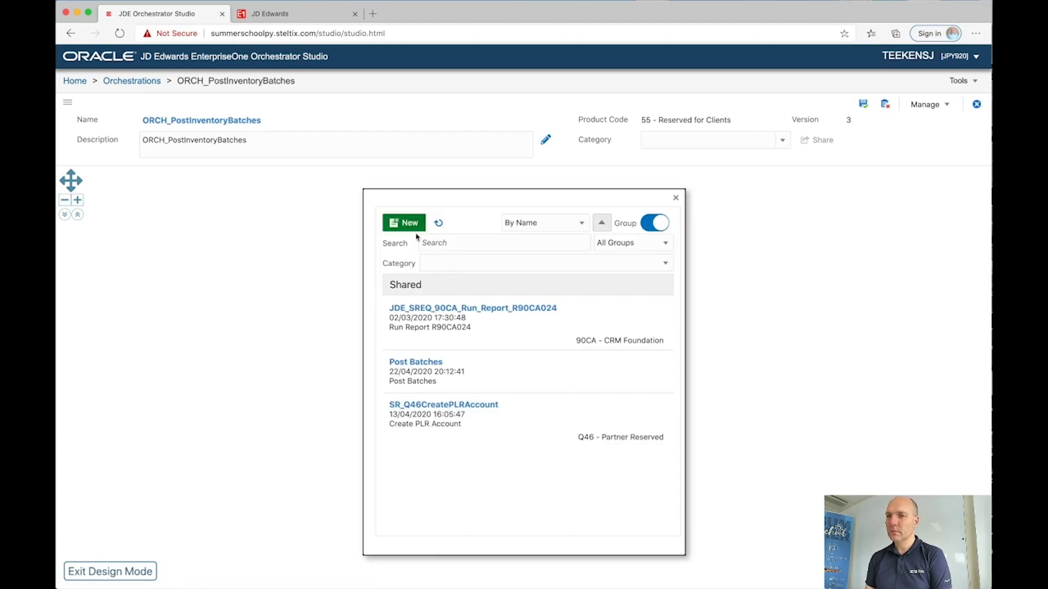
{"action": "left_click", "coordinate": [410, 226]}
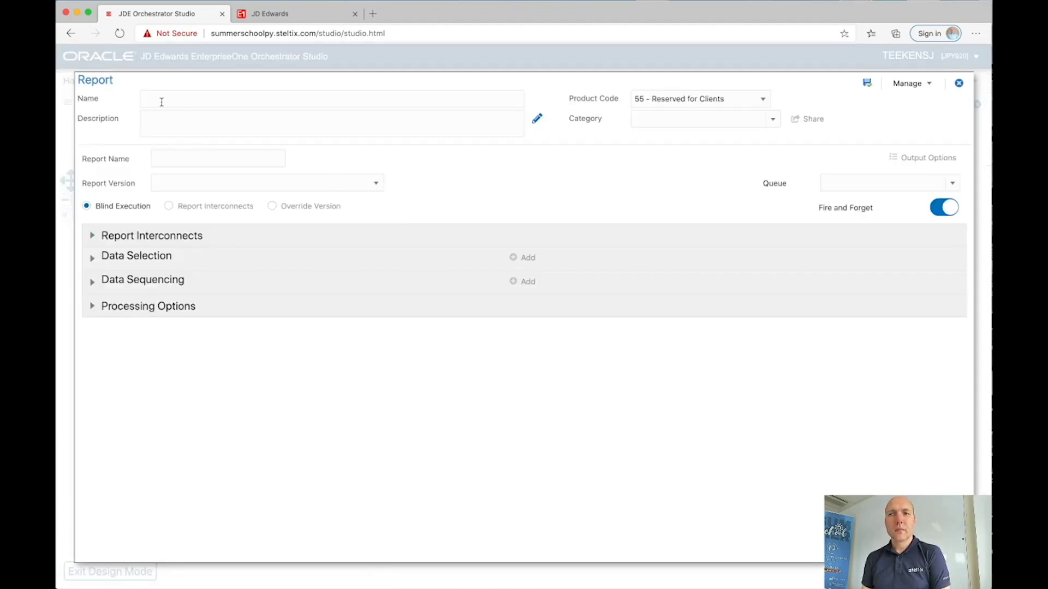
{"action": "left_click", "coordinate": [163, 101]}
{"action": "type", "text": "RP_"}
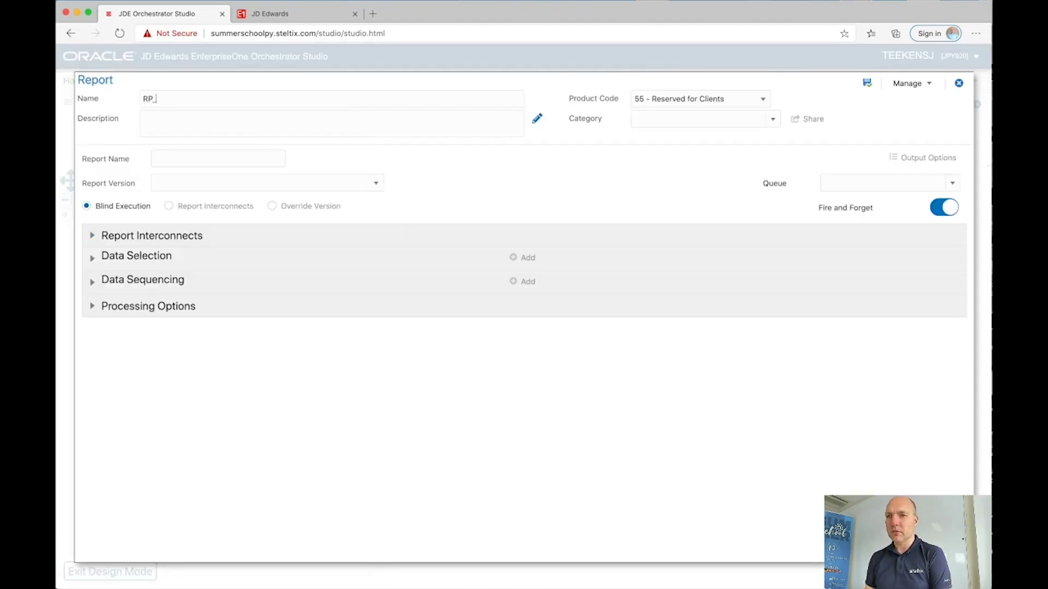
{"action": "type", "text": "PostInve"}
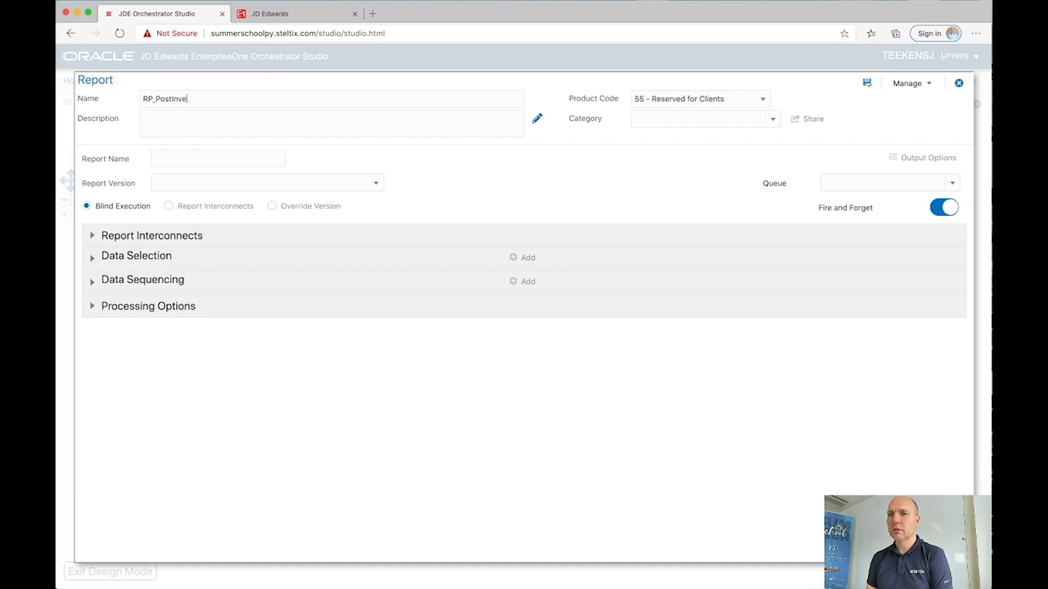
{"action": "type", "text": "ntoryBatches"}
{"action": "left_click", "coordinate": [172, 158]}
{"action": "type", "text": "R09801"}
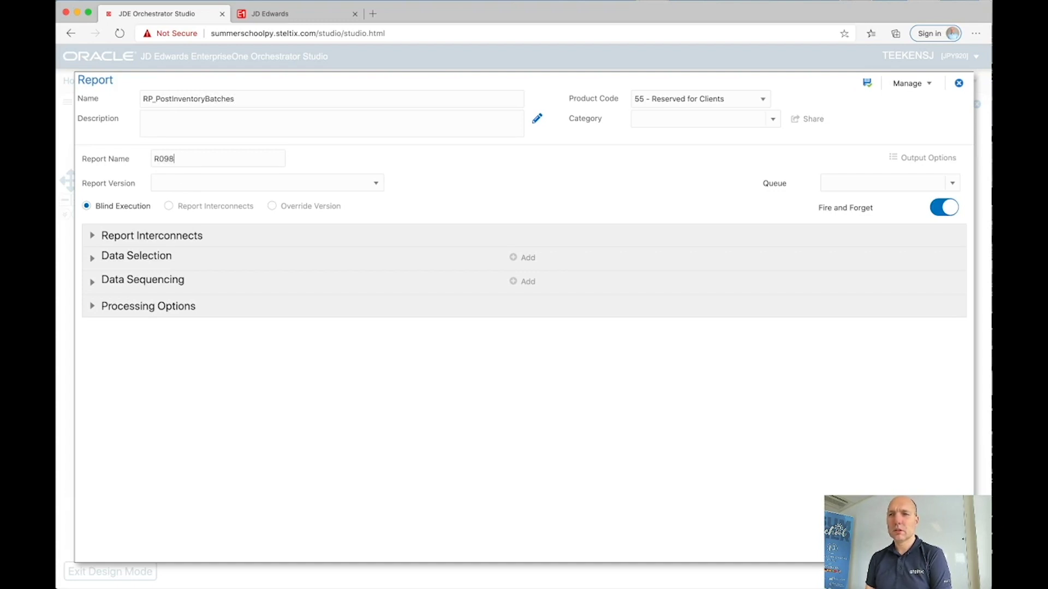
{"action": "left_click", "coordinate": [187, 187]}
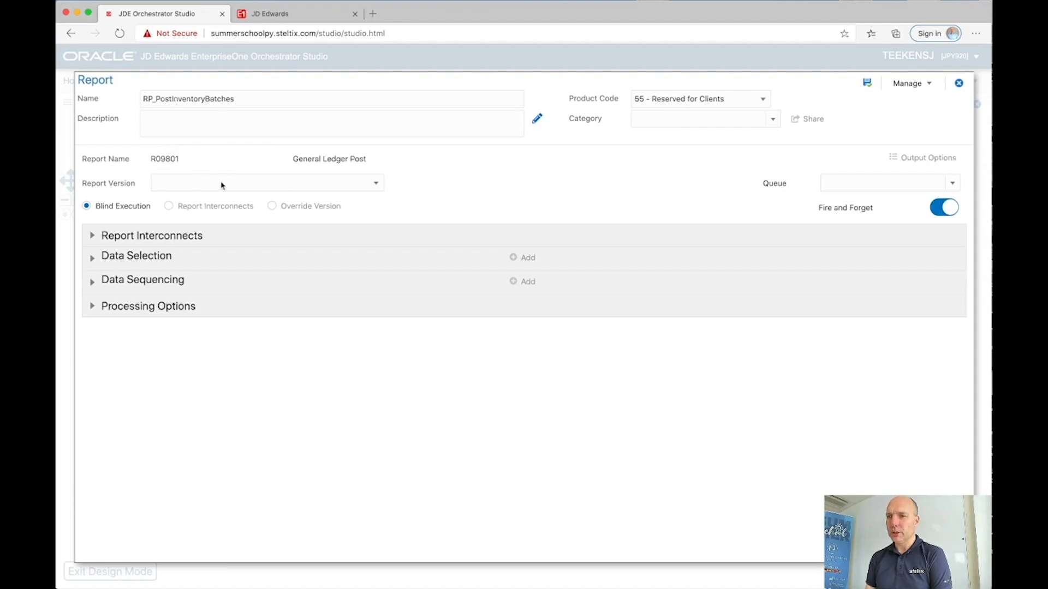
Step: Choose version ZJDE0008 Inventory Transaction Post, turn Fire and Forget off, and save the report step
{"action": "left_click", "coordinate": [376, 184]}
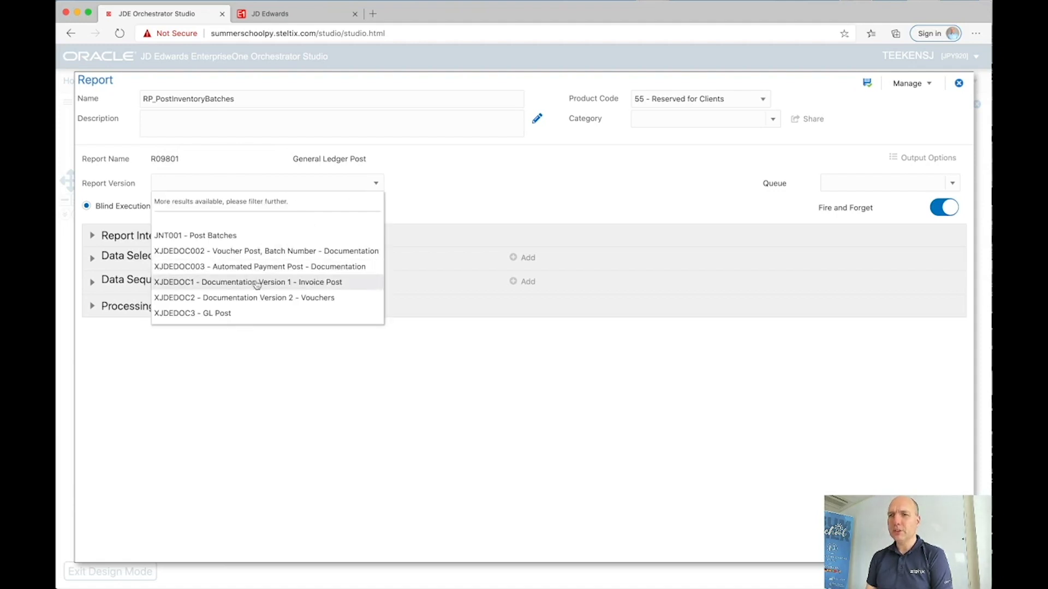
{"action": "scroll", "coordinate": [256, 284], "scroll_direction": "down", "scroll_amount": 5}
{"action": "scroll", "coordinate": [256, 284], "scroll_direction": "down", "scroll_amount": 1}
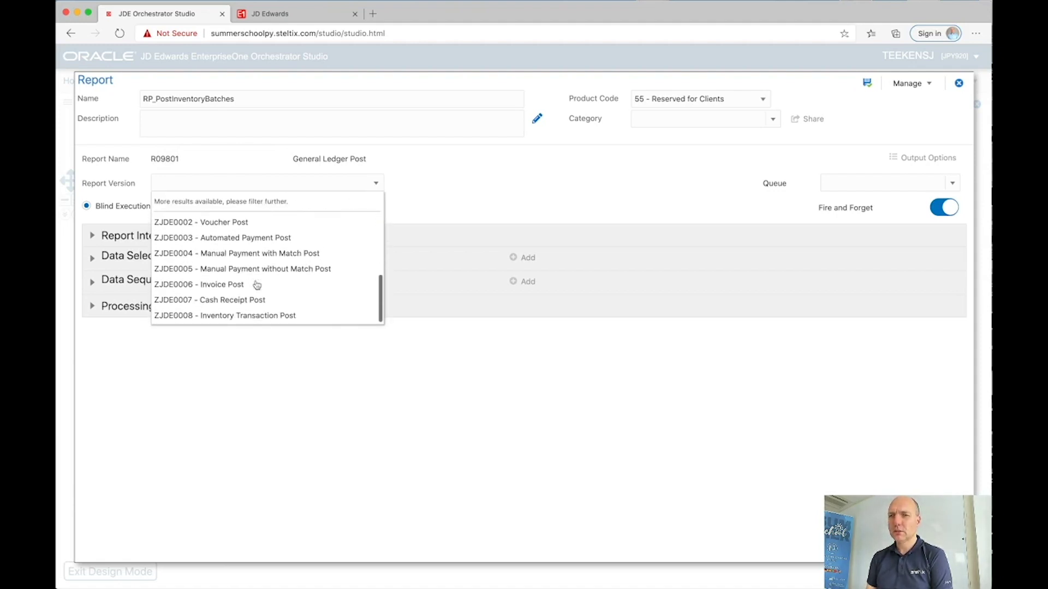
{"action": "left_click", "coordinate": [241, 314]}
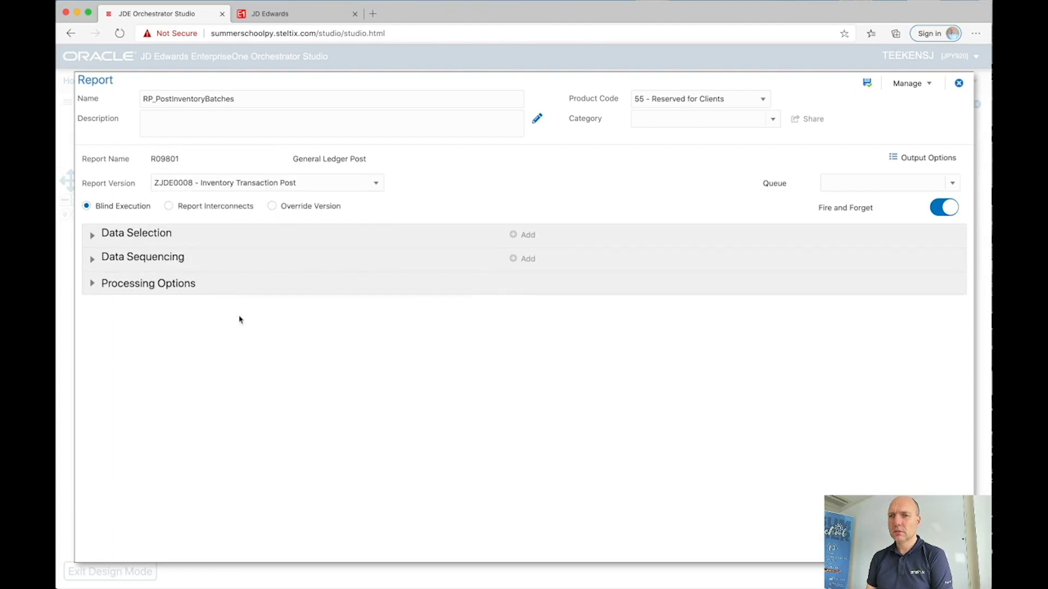
{"action": "left_click", "coordinate": [93, 237]}
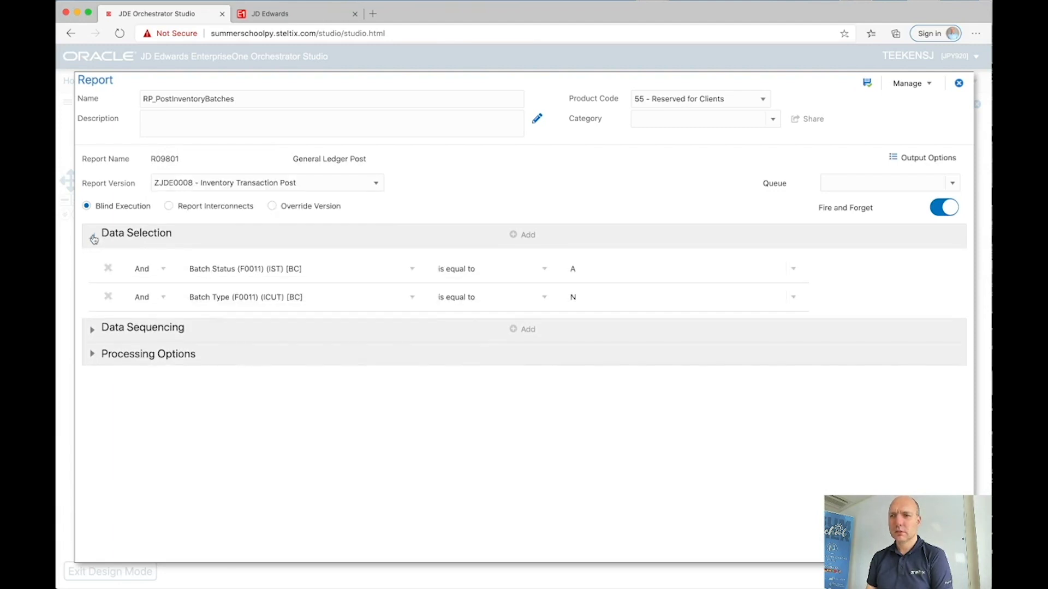
{"action": "left_click", "coordinate": [94, 237]}
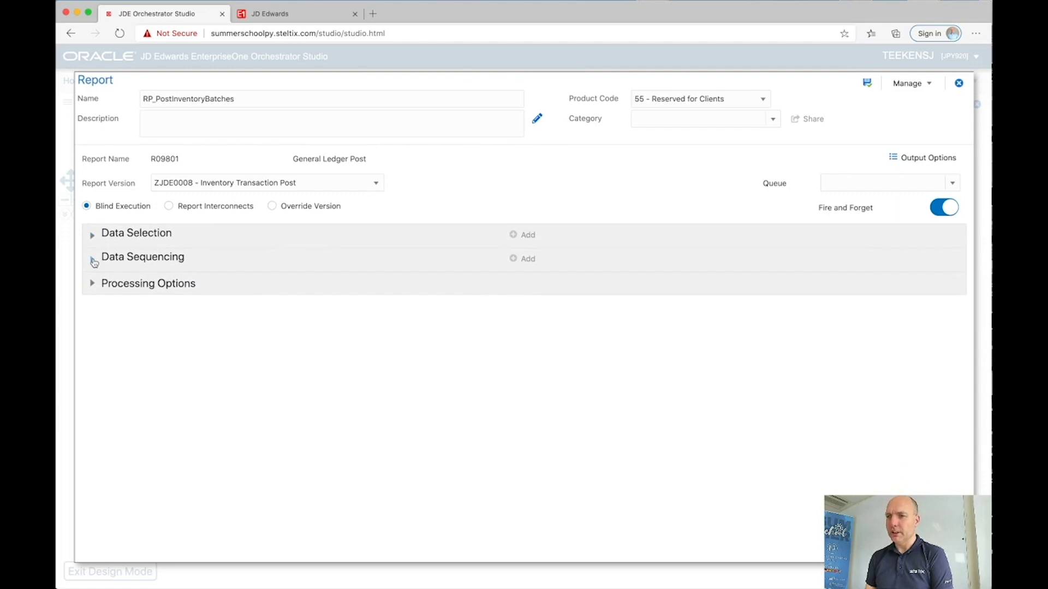
{"action": "left_click", "coordinate": [93, 262]}
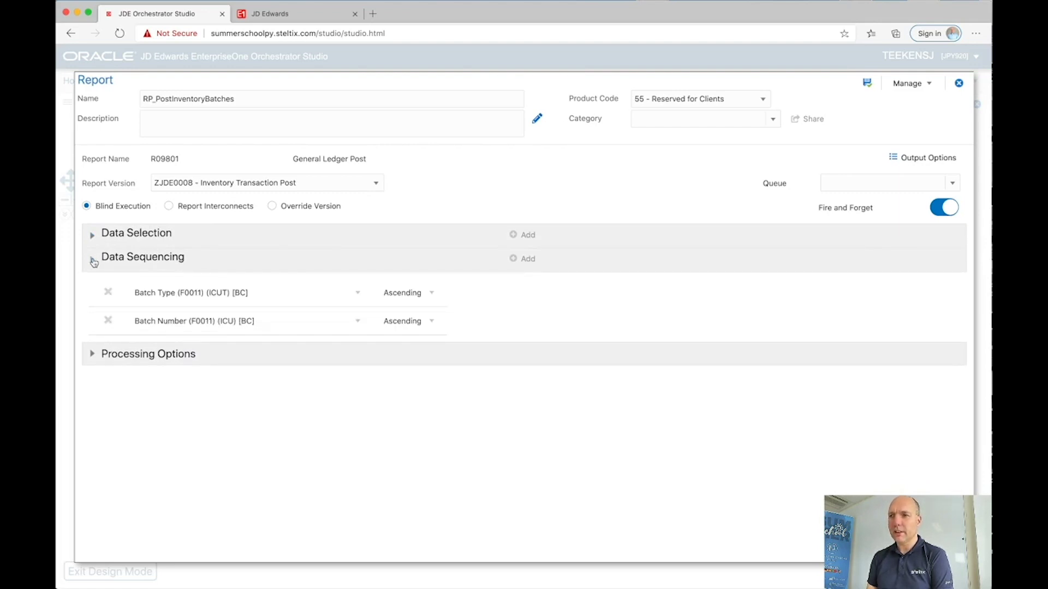
{"action": "left_click", "coordinate": [93, 261]}
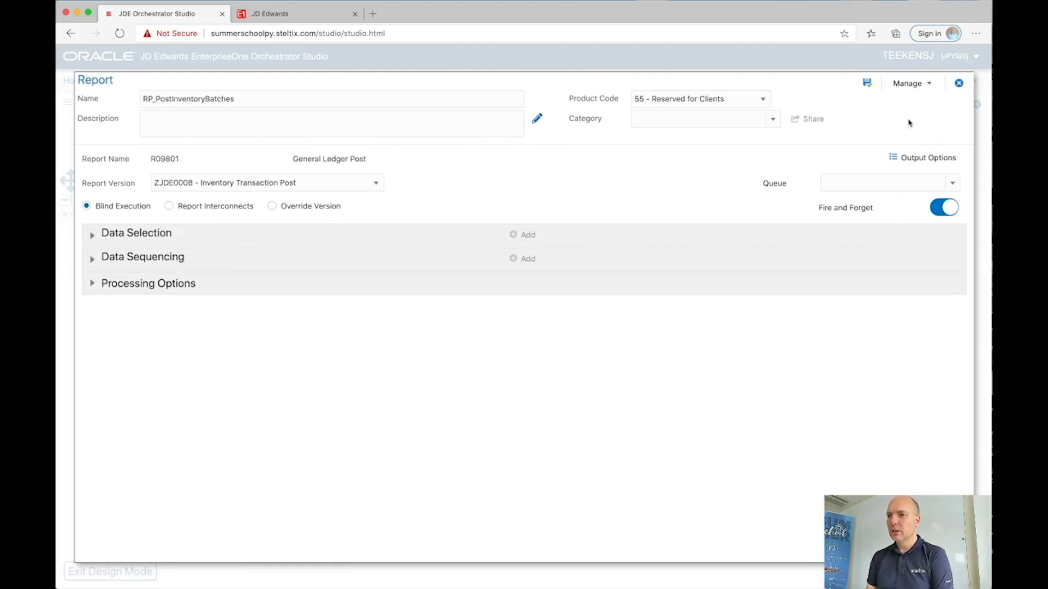
{"action": "left_click", "coordinate": [867, 84]}
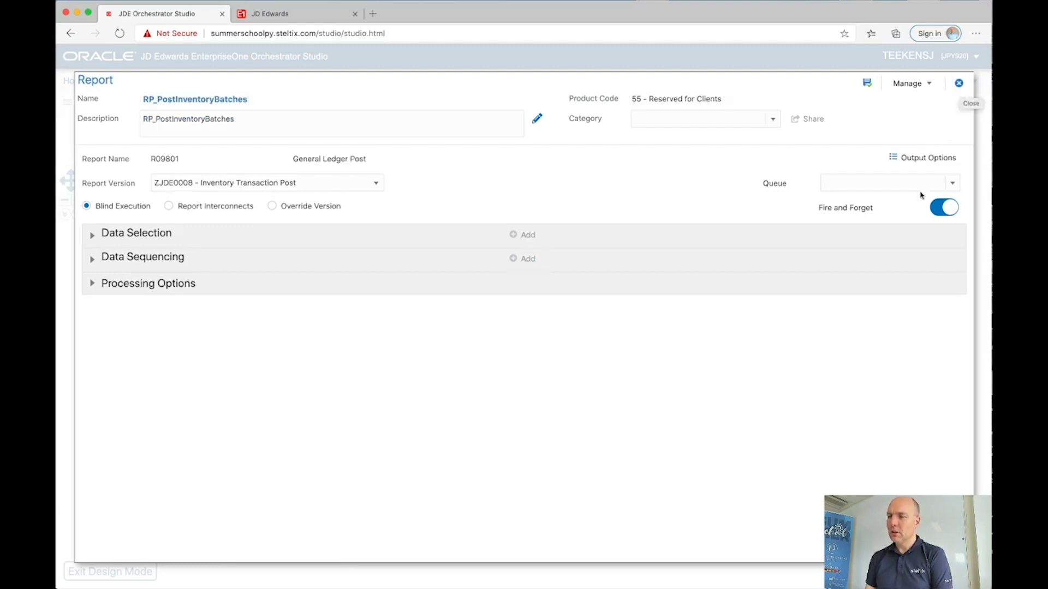
{"action": "left_click", "coordinate": [942, 208]}
{"action": "left_click", "coordinate": [867, 82]}
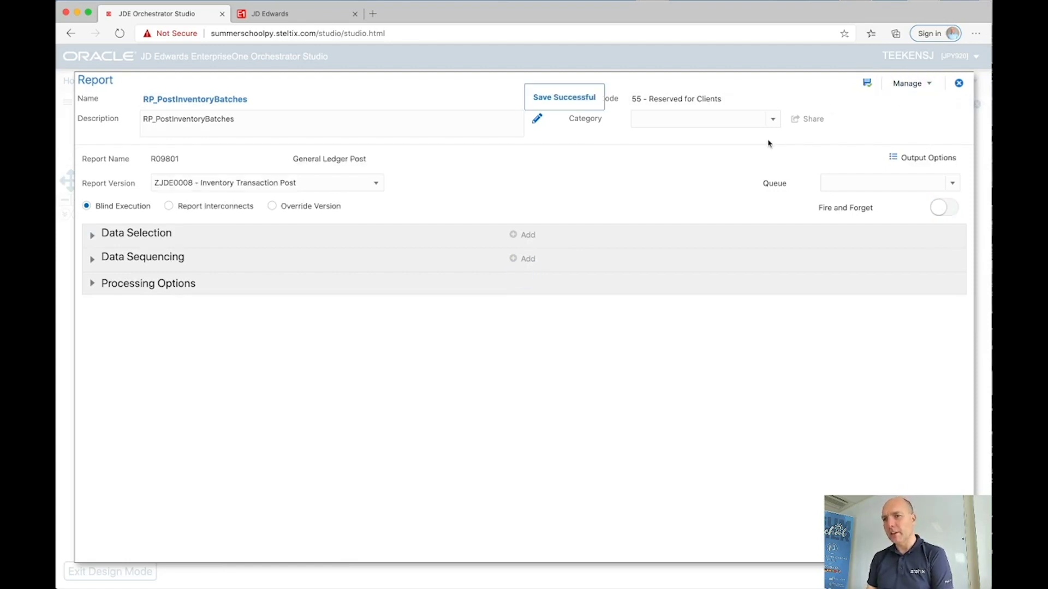
{"action": "left_click", "coordinate": [959, 83]}
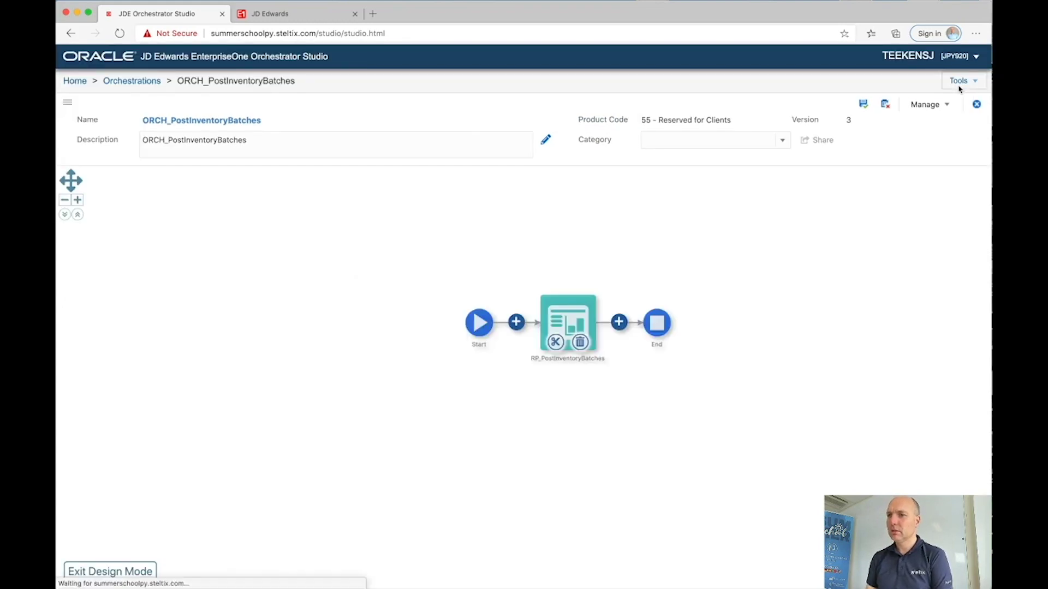
Step: Add the NT_BatchesInError notification step after RP_PostInventoryBatches and save the orchestration
{"action": "left_click", "coordinate": [619, 323]}
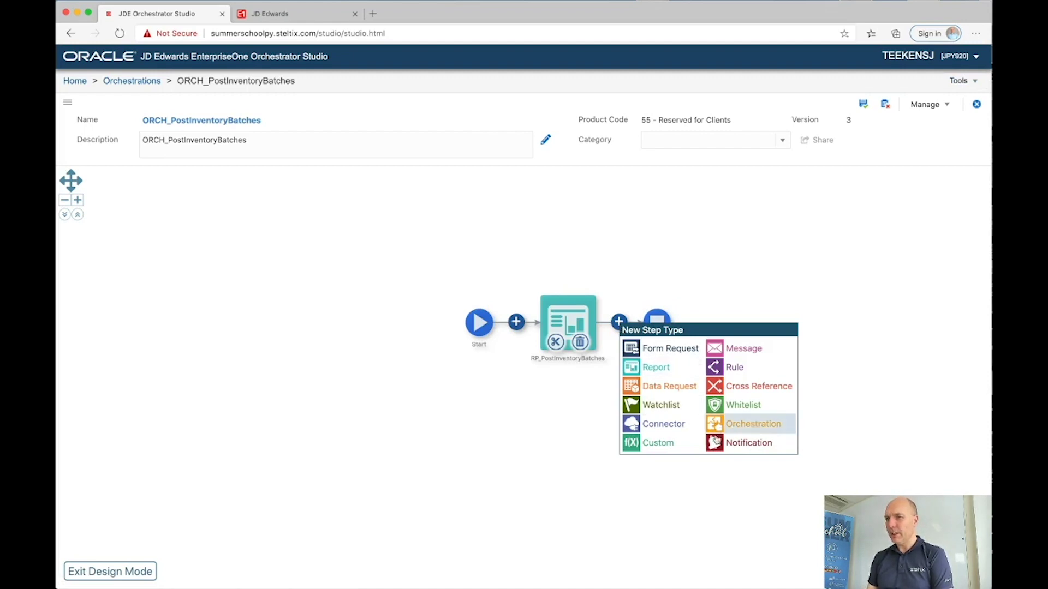
{"action": "left_click", "coordinate": [745, 443]}
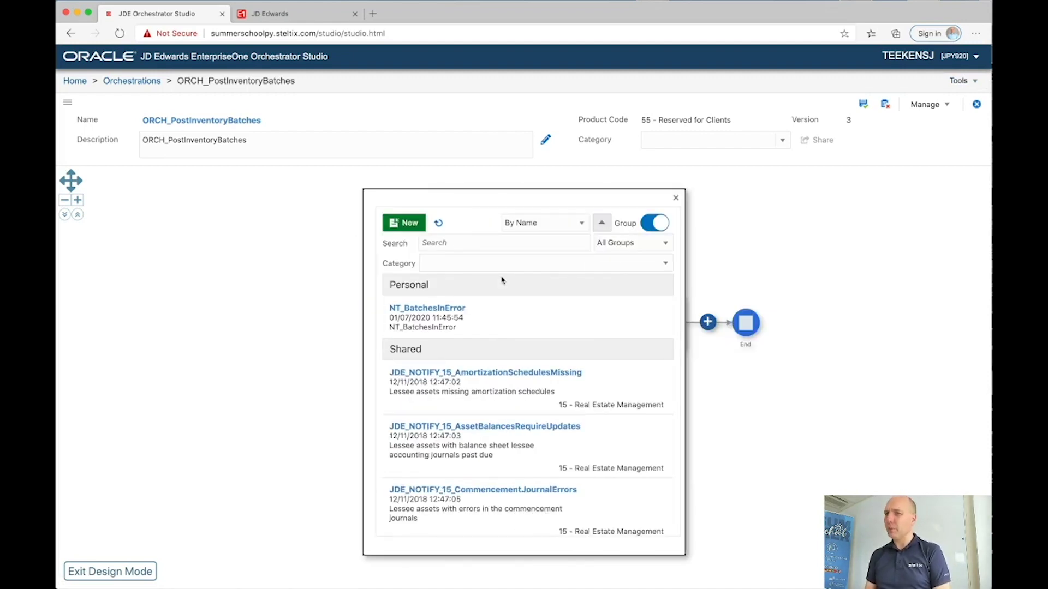
{"action": "left_click", "coordinate": [448, 309]}
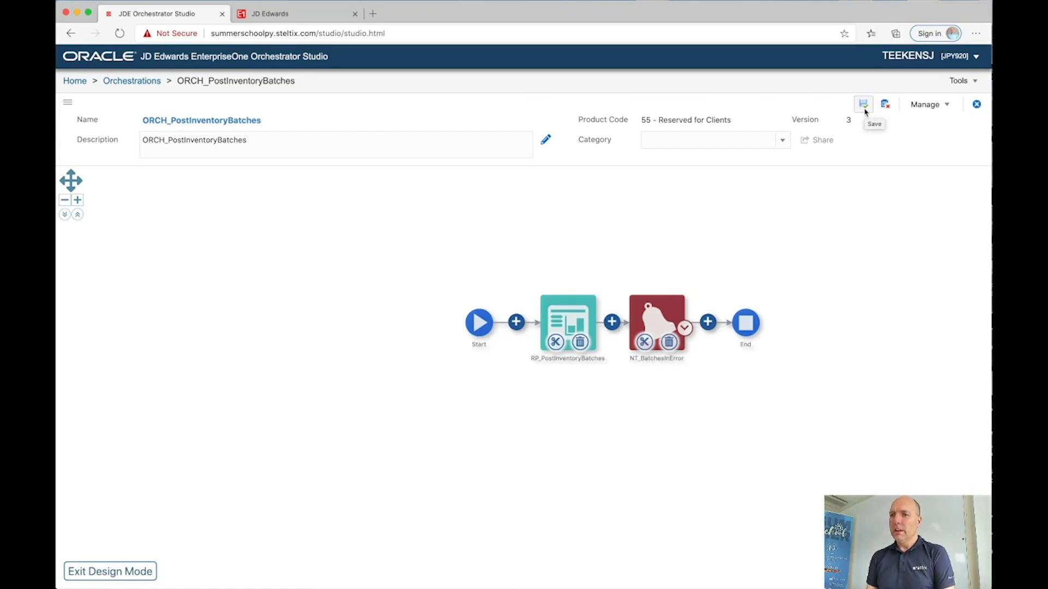
{"action": "left_click", "coordinate": [864, 106]}
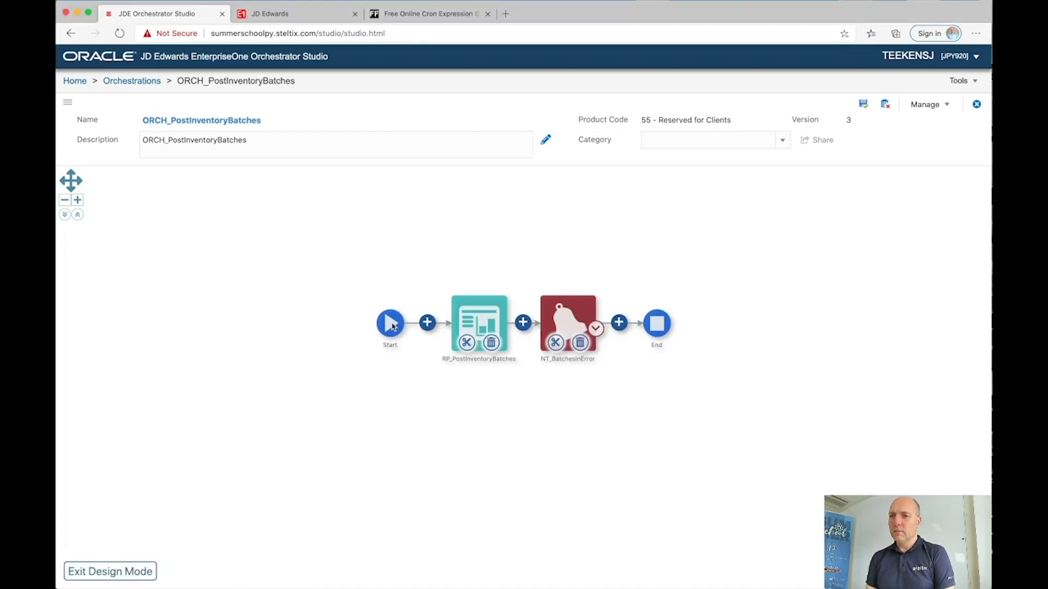
{"action": "left_click", "coordinate": [391, 325]}
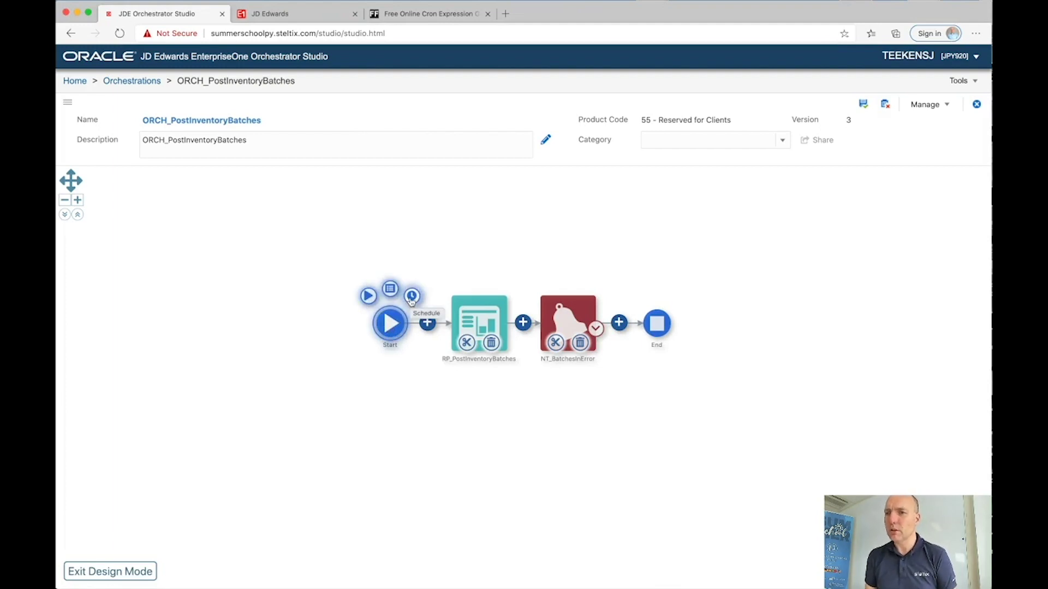
Step: Create a new Start schedule named SC_Every10MinutesDuringOfficeHours, leaving the interval unit as Minutes
{"action": "left_click", "coordinate": [411, 297]}
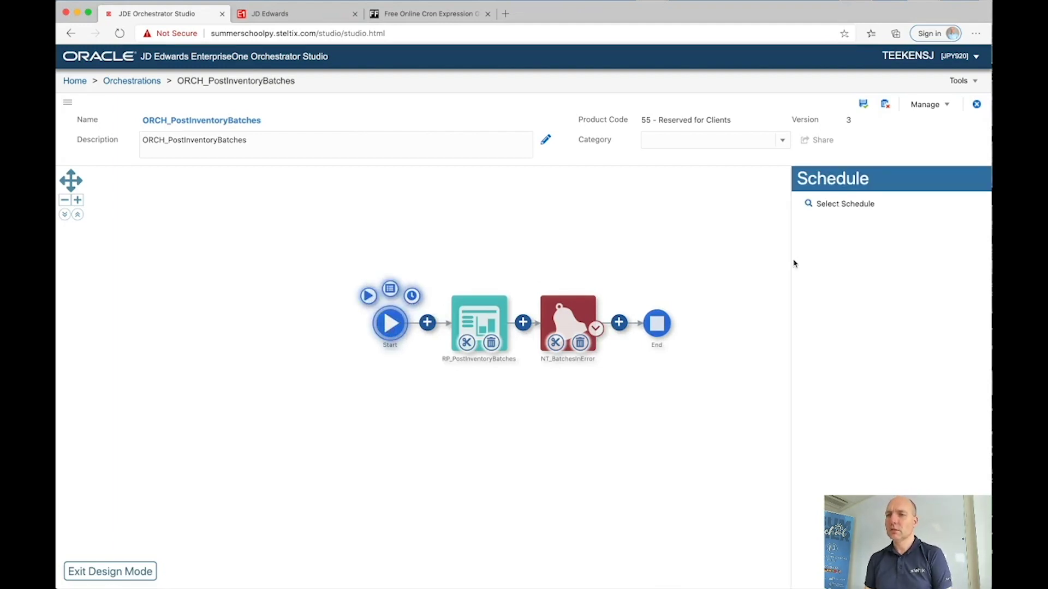
{"action": "left_click", "coordinate": [808, 203]}
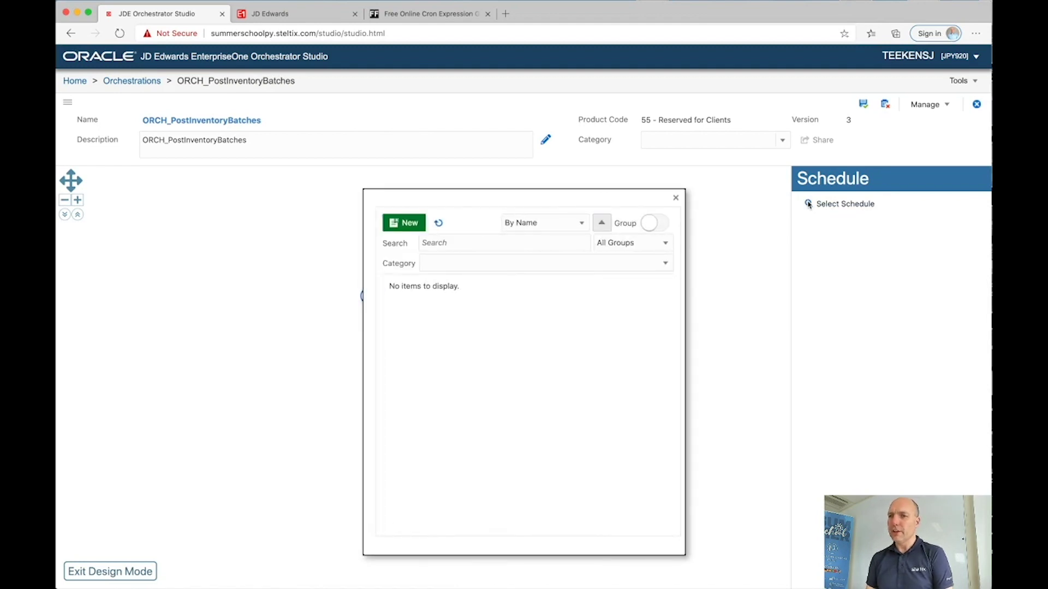
{"action": "left_click", "coordinate": [411, 224]}
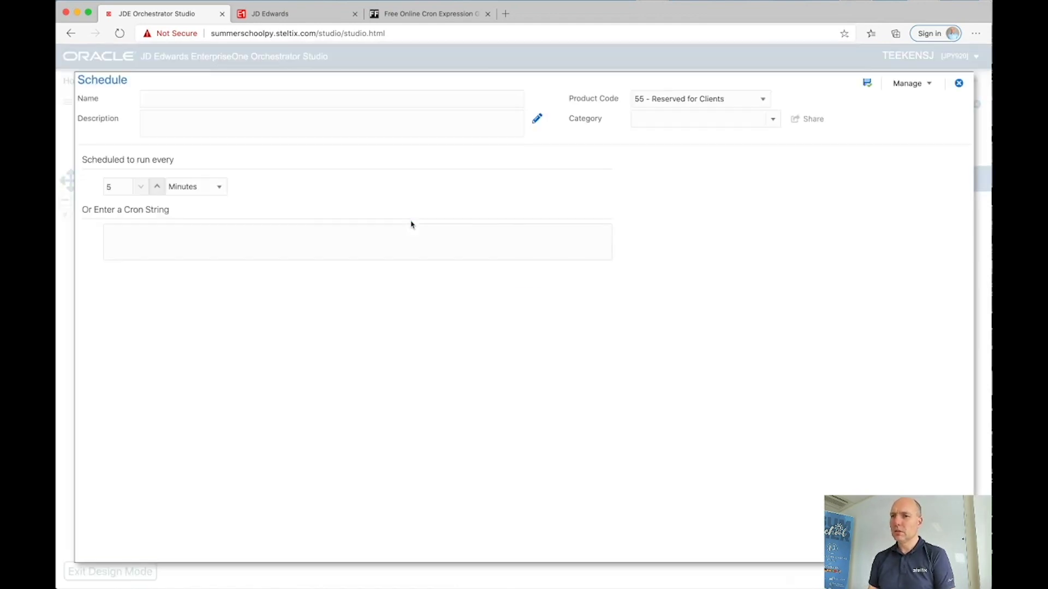
{"action": "left_click", "coordinate": [227, 100]}
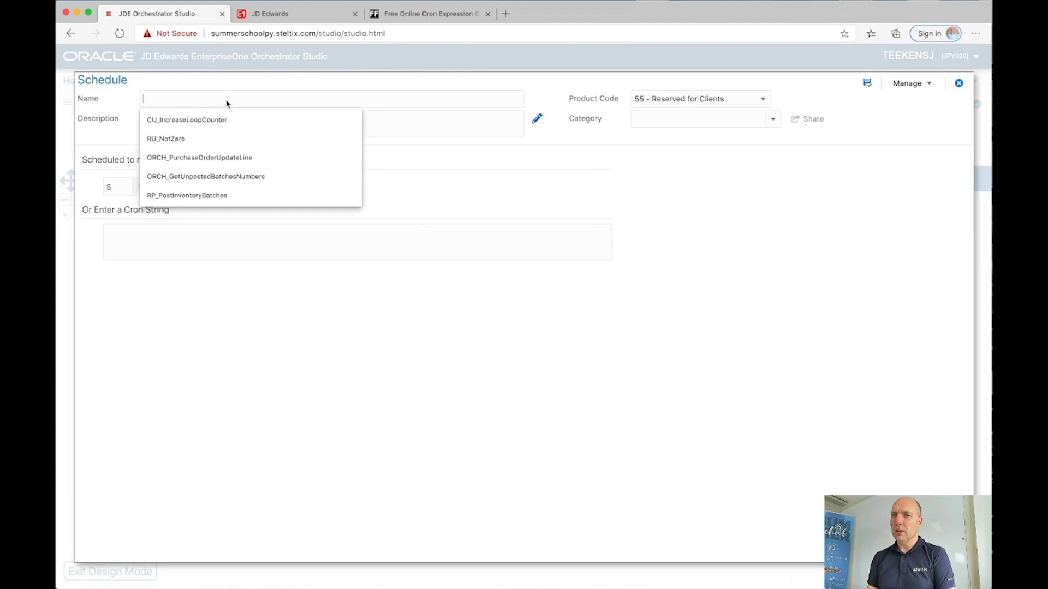
{"action": "type", "text": "SC"}
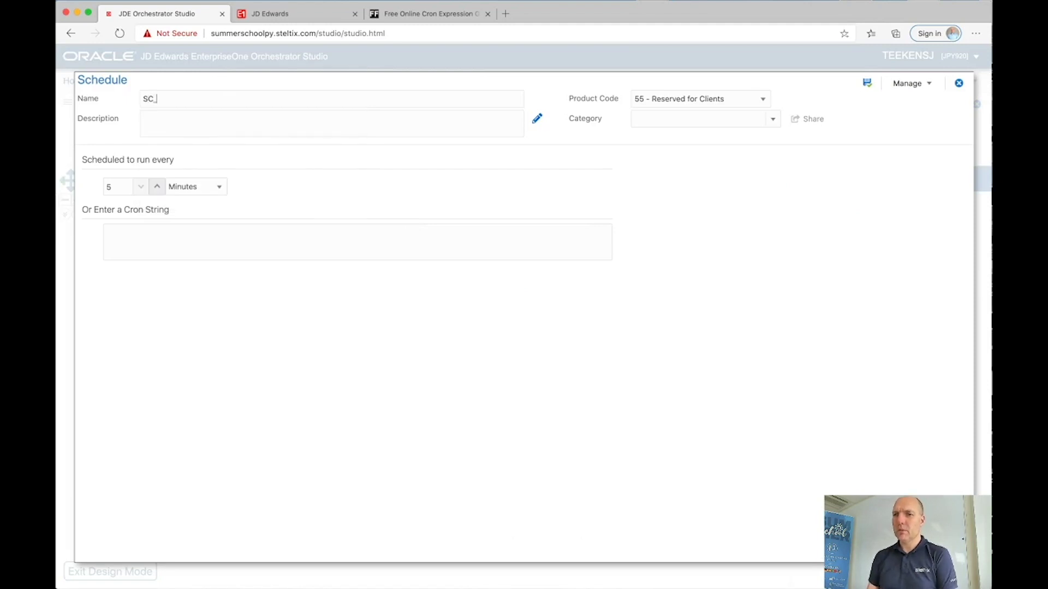
{"action": "type", "text": "_Ever"}
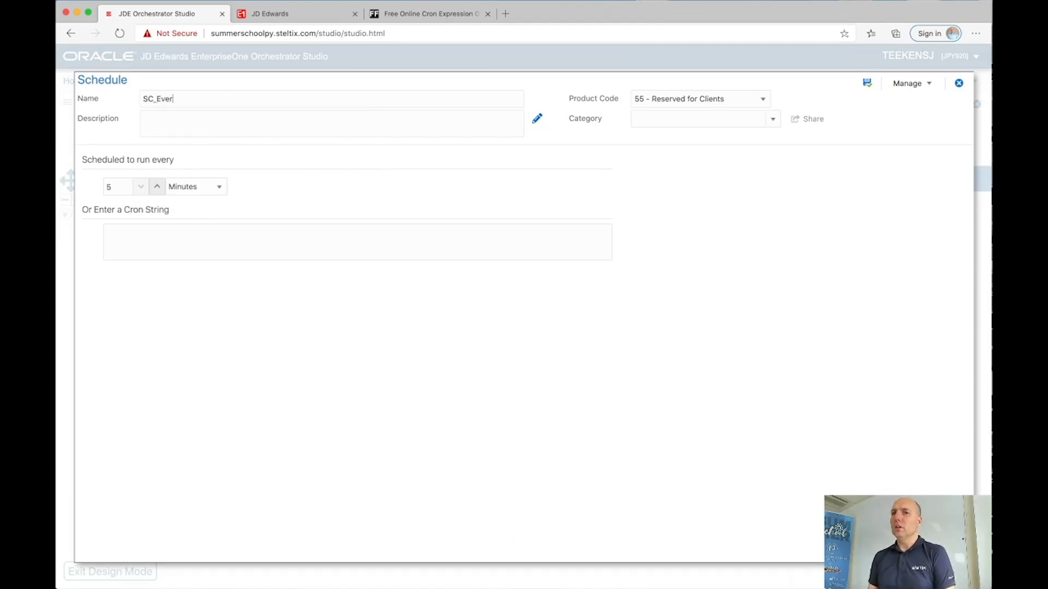
{"action": "type", "text": "y10Minu"}
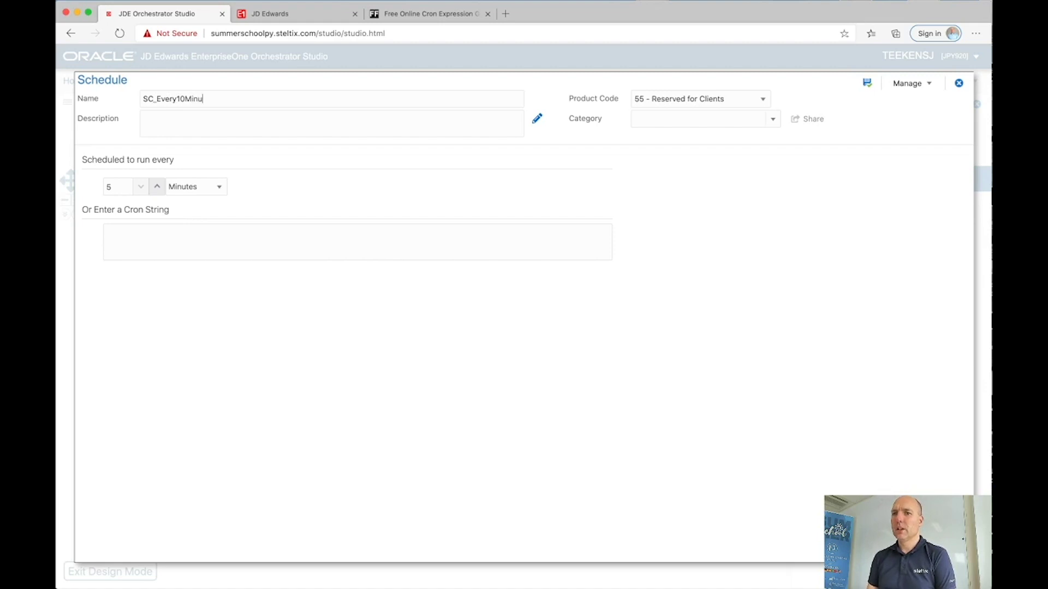
{"action": "type", "text": "tesDu"}
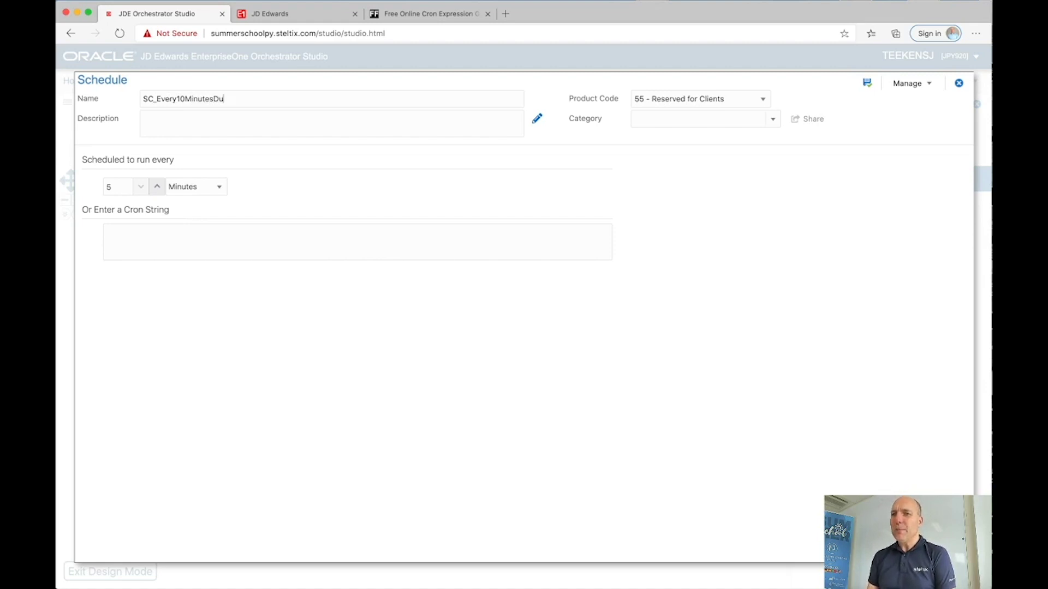
{"action": "type", "text": "ringOffice"}
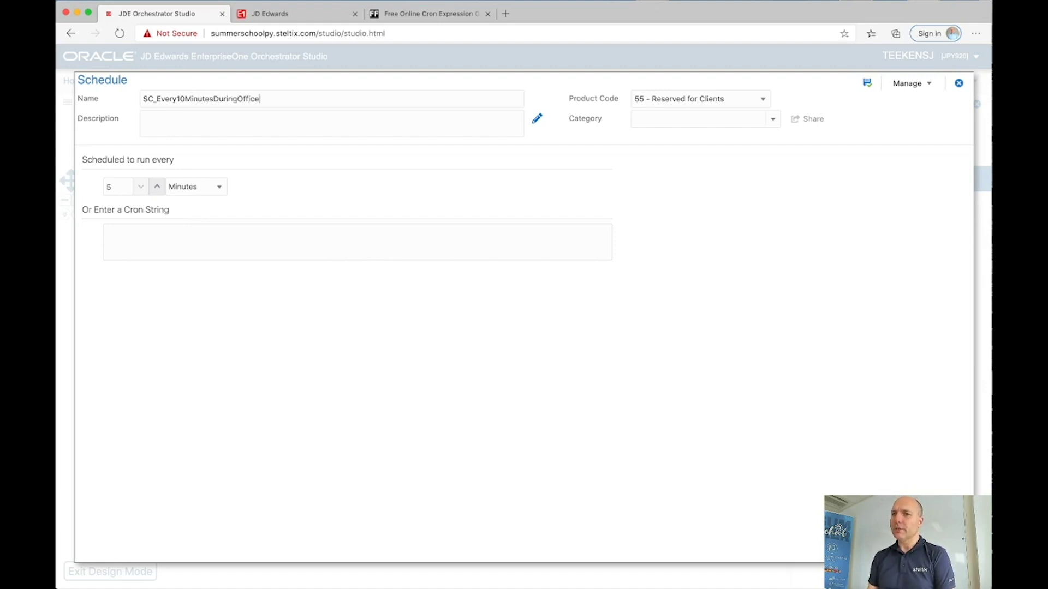
{"action": "type", "text": "Hours"}
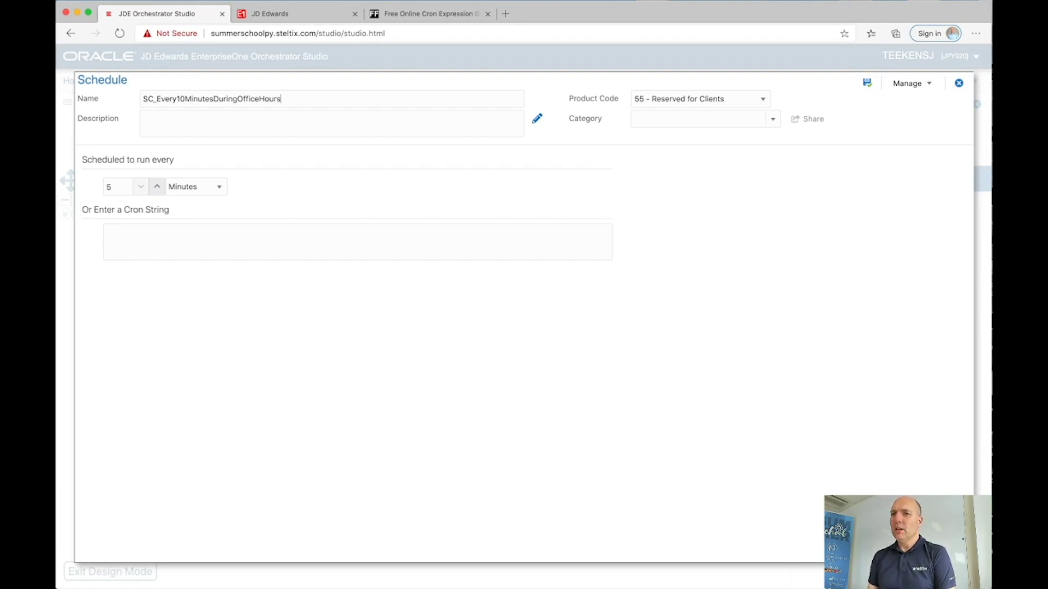
{"action": "left_click", "coordinate": [193, 188]}
{"action": "left_click", "coordinate": [194, 188]}
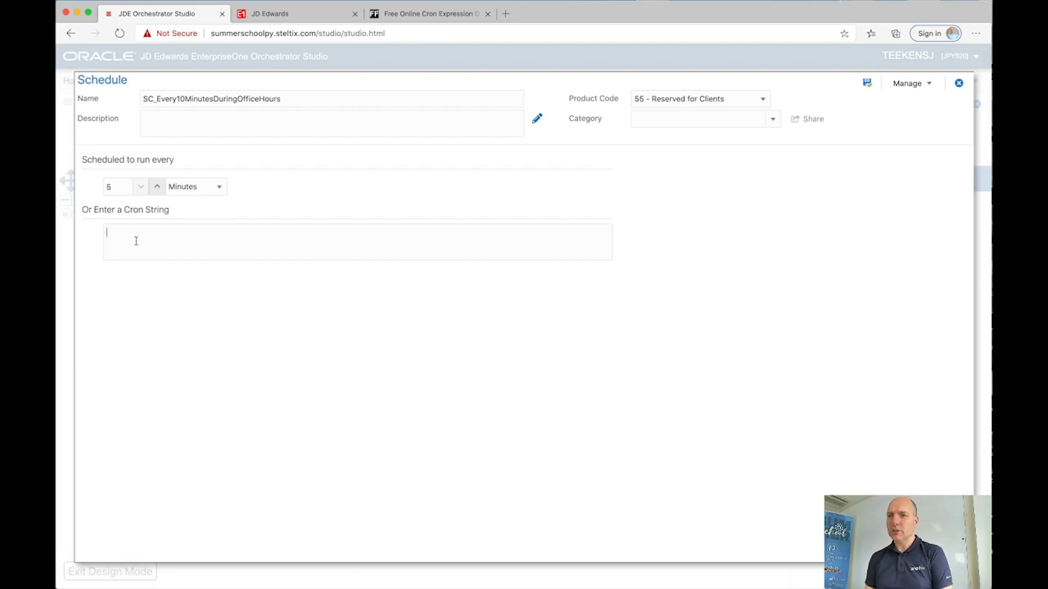
Step: In the cron generator, verify every 10 minutes, hours 8–17, Monday–Thursday, and select the resulting expression
{"action": "left_click", "coordinate": [391, 17]}
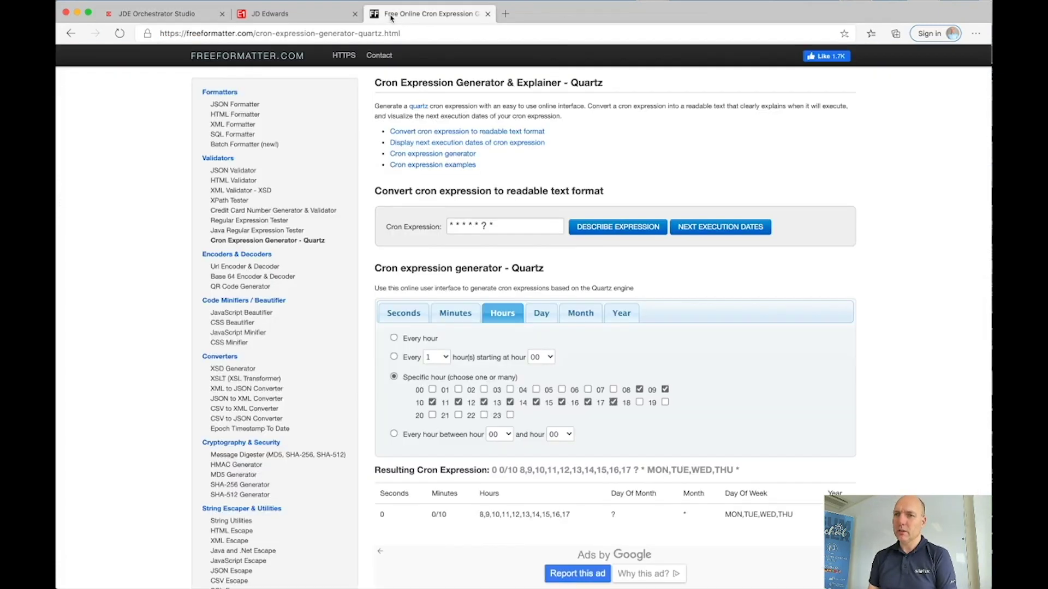
{"action": "left_click", "coordinate": [397, 311]}
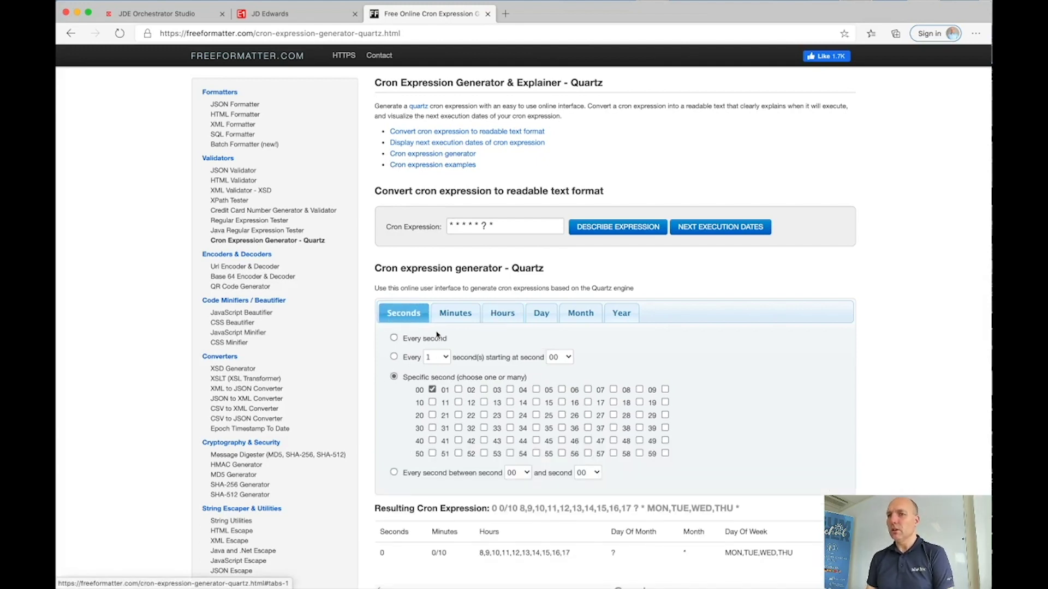
{"action": "left_click", "coordinate": [452, 310]}
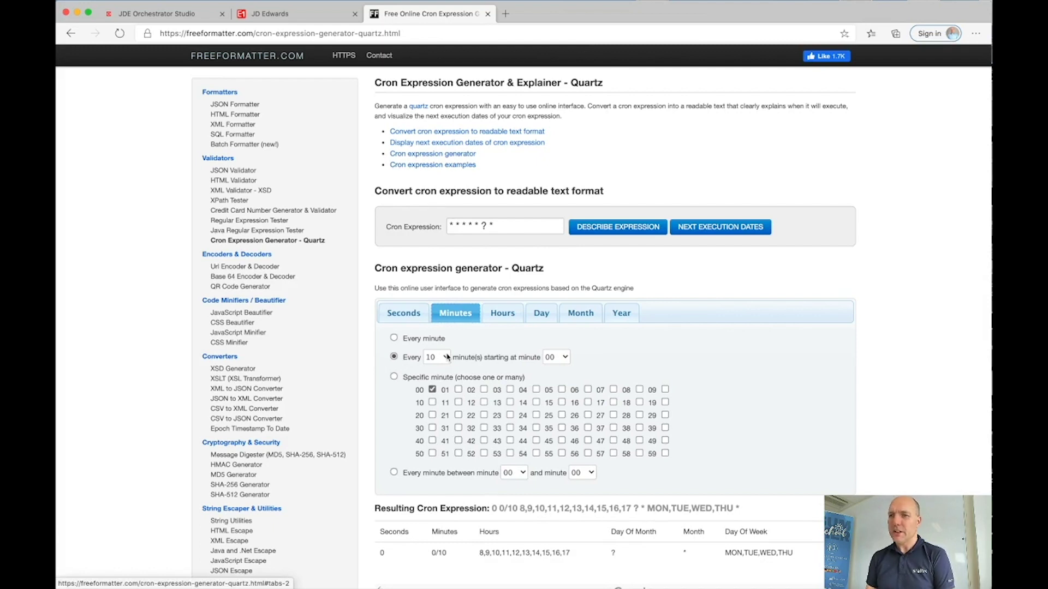
{"action": "left_click", "coordinate": [501, 319]}
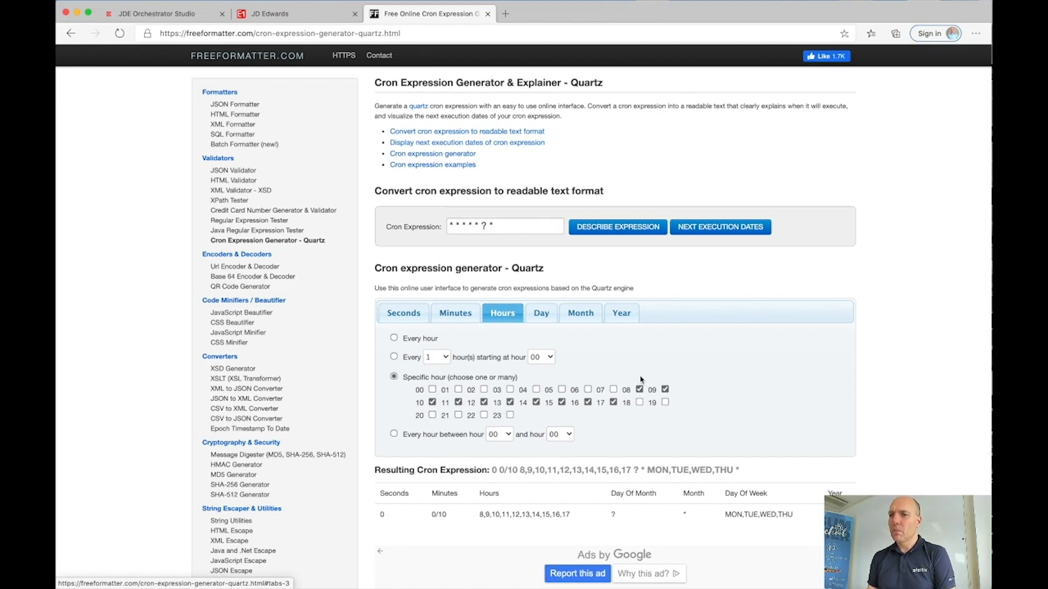
{"action": "left_click", "coordinate": [547, 316]}
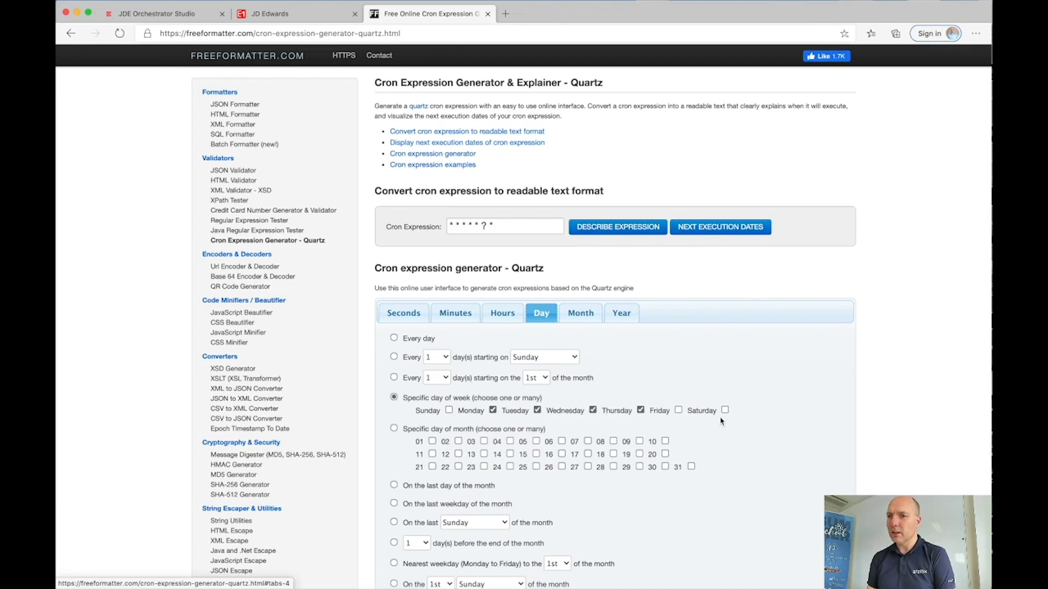
{"action": "scroll", "coordinate": [537, 378], "scroll_direction": "down", "scroll_amount": 5}
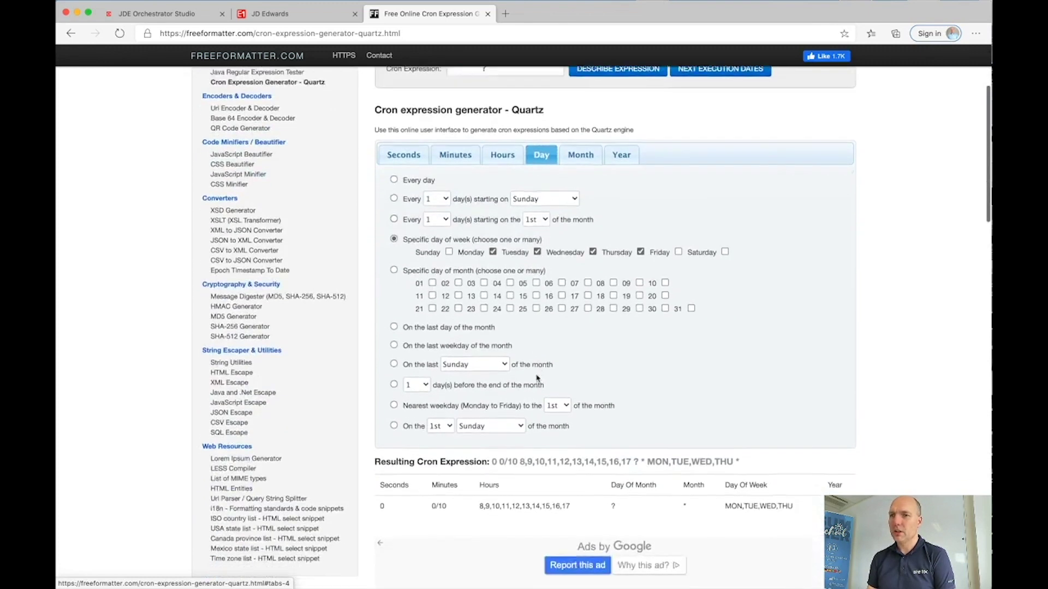
{"action": "left_click_drag", "start_coordinate": [492, 443], "coordinate": [755, 447]}
{"action": "key", "text": "super+c"}
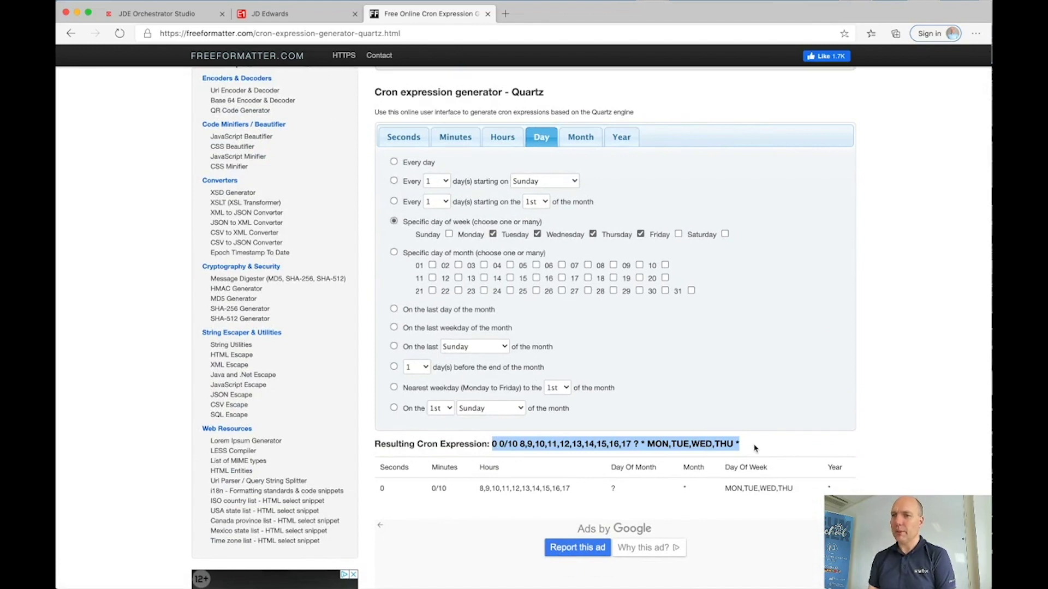
Step: Paste the cron string into the new schedule, save it, and re-save ORCH_PostInventoryBatches
{"action": "left_click", "coordinate": [163, 13]}
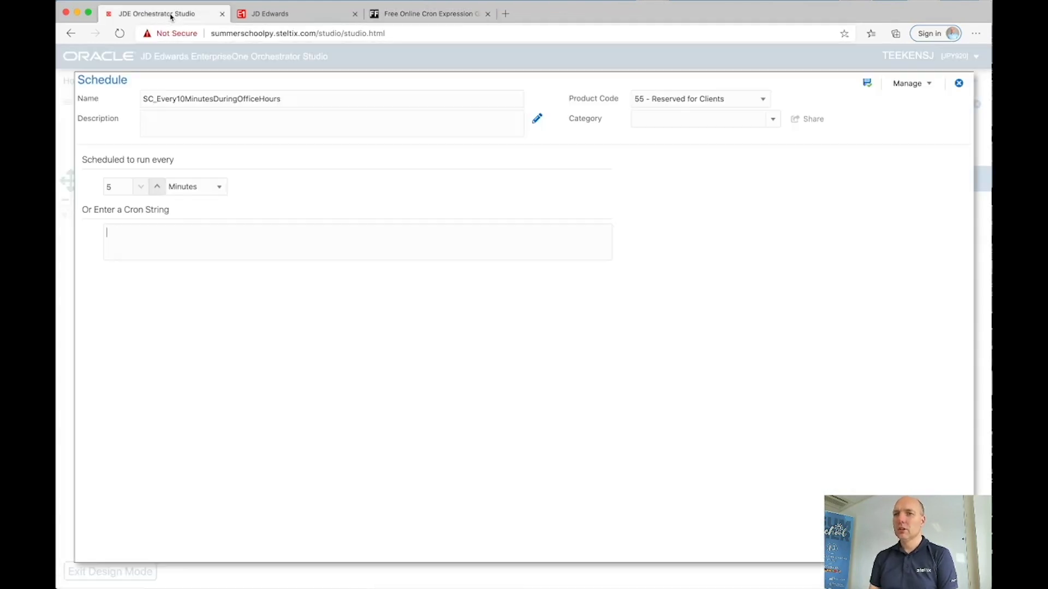
{"action": "left_click", "coordinate": [127, 227]}
{"action": "key", "text": "super+v"}
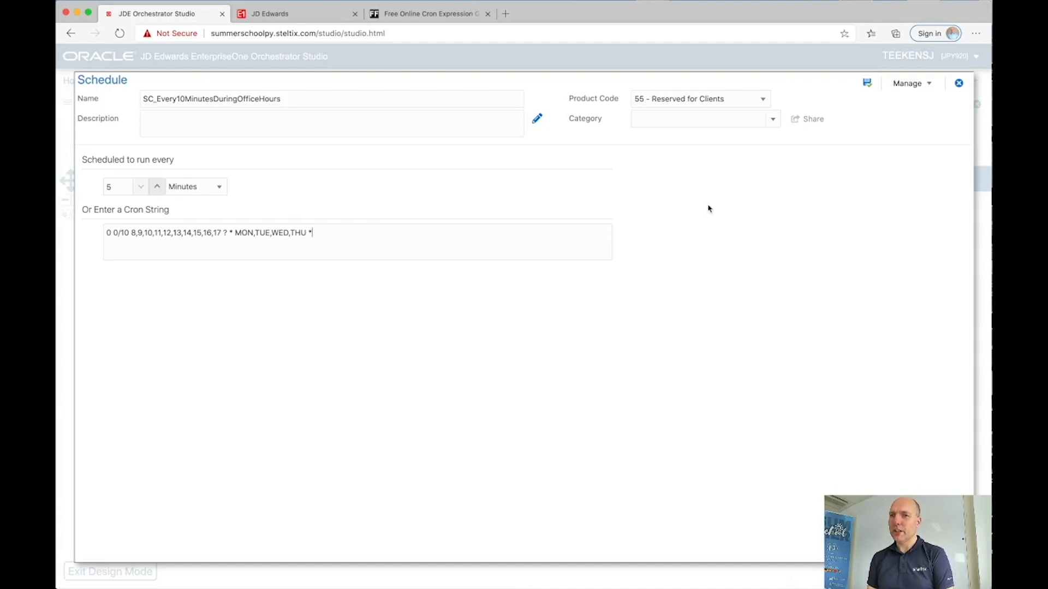
{"action": "left_click", "coordinate": [869, 86]}
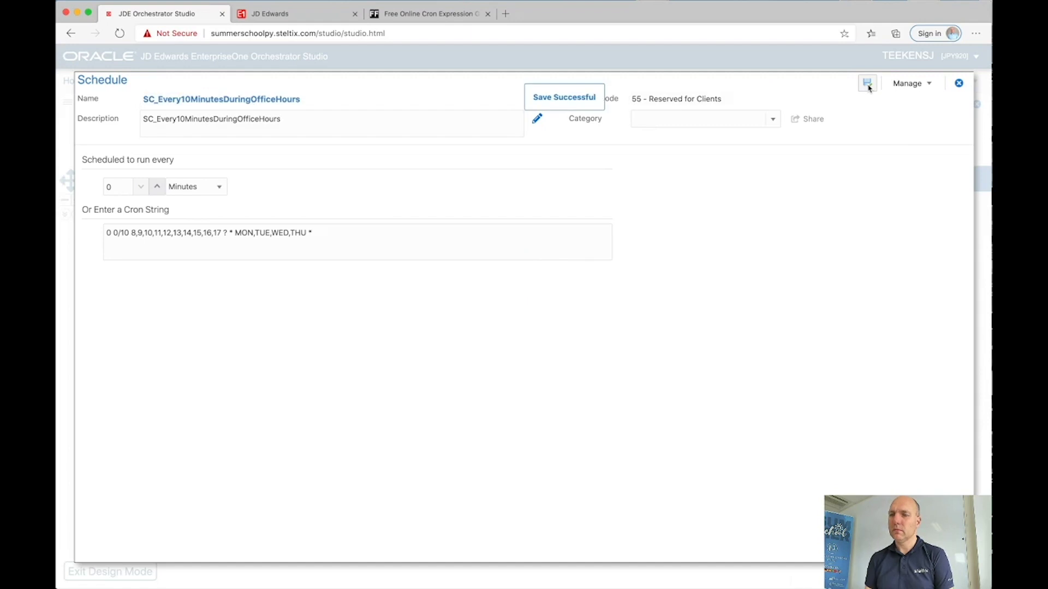
{"action": "left_click", "coordinate": [959, 84]}
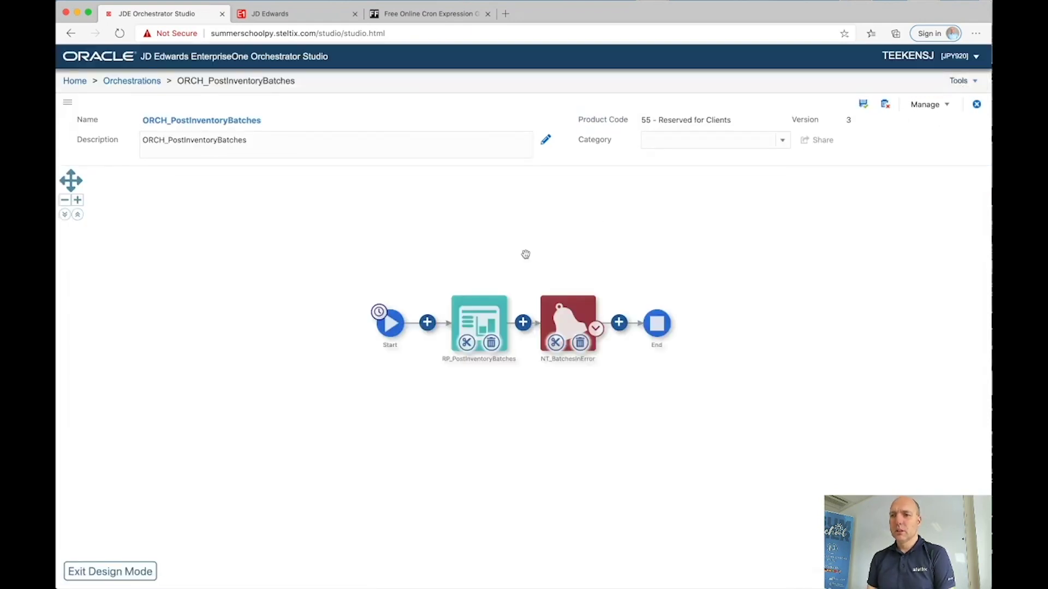
{"action": "left_click", "coordinate": [865, 110]}
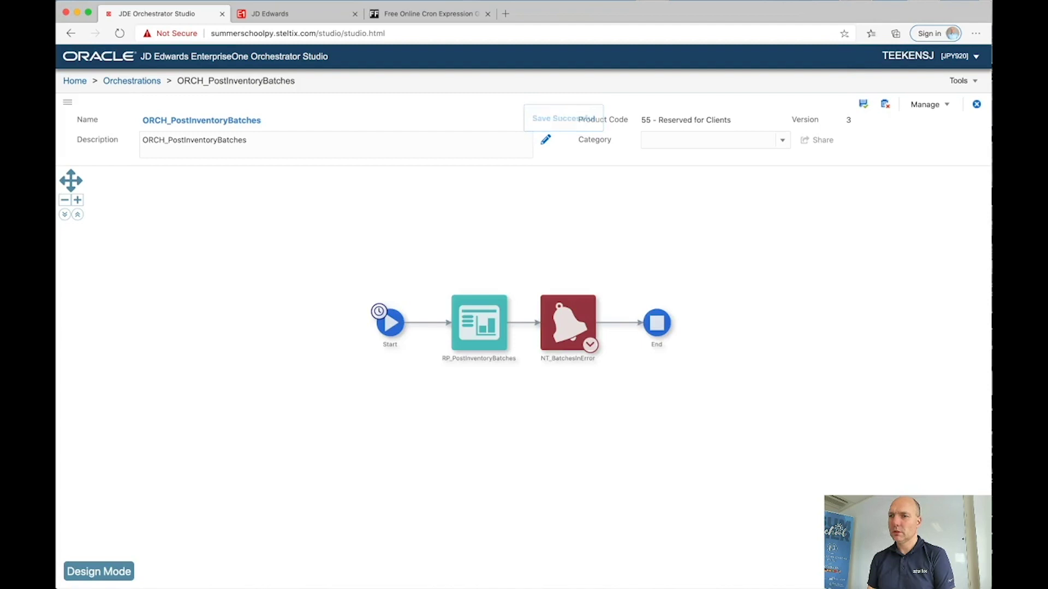
Step: In the Scheduler, switch on Autostart and Started for the ORCH_PostInventoryBatches job
{"action": "left_click", "coordinate": [75, 81]}
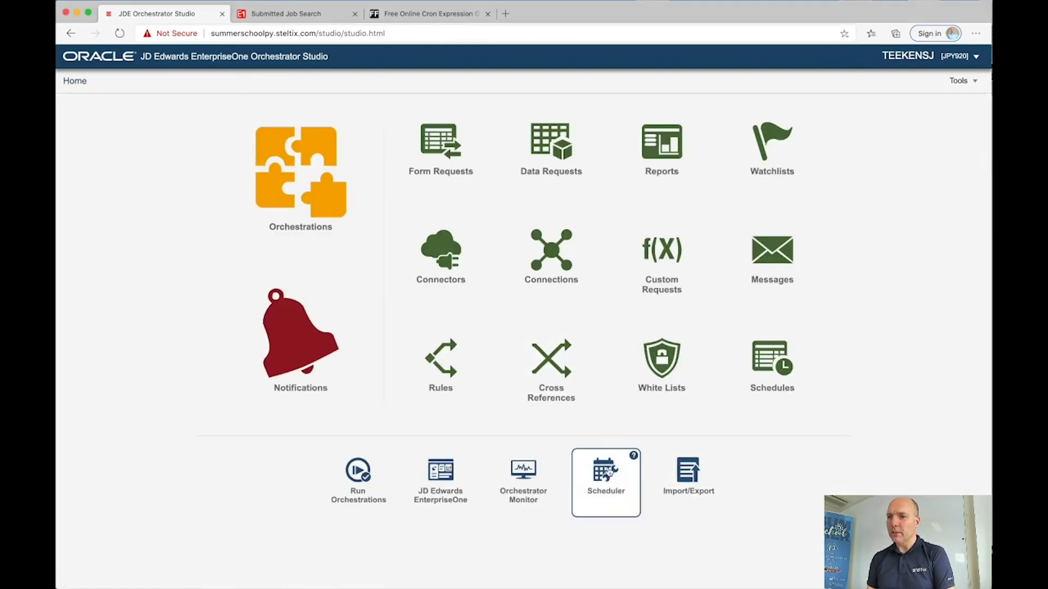
{"action": "left_click", "coordinate": [605, 472]}
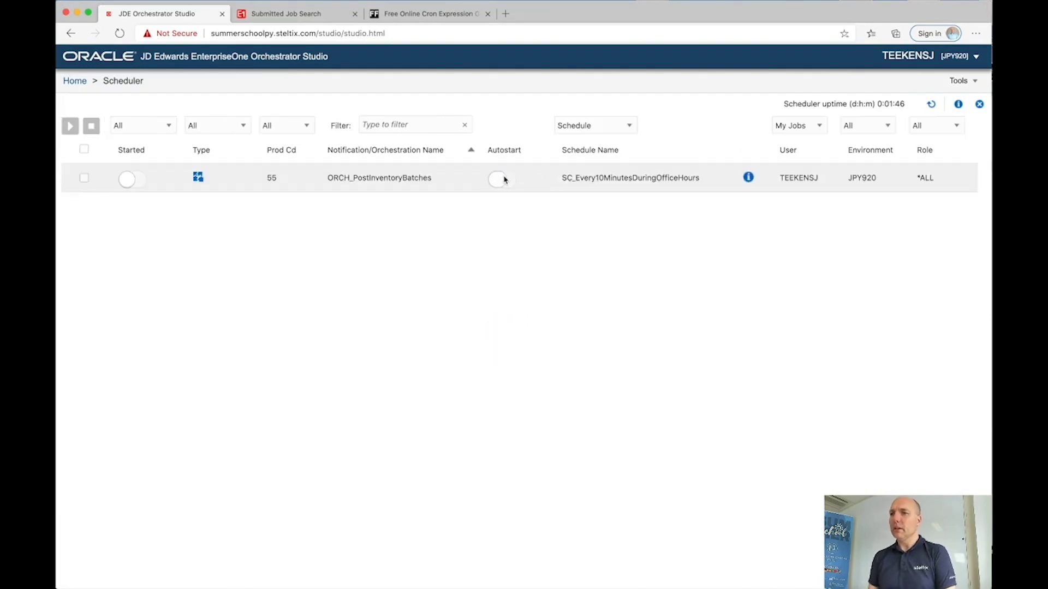
{"action": "left_click", "coordinate": [501, 179]}
{"action": "left_click", "coordinate": [138, 180]}
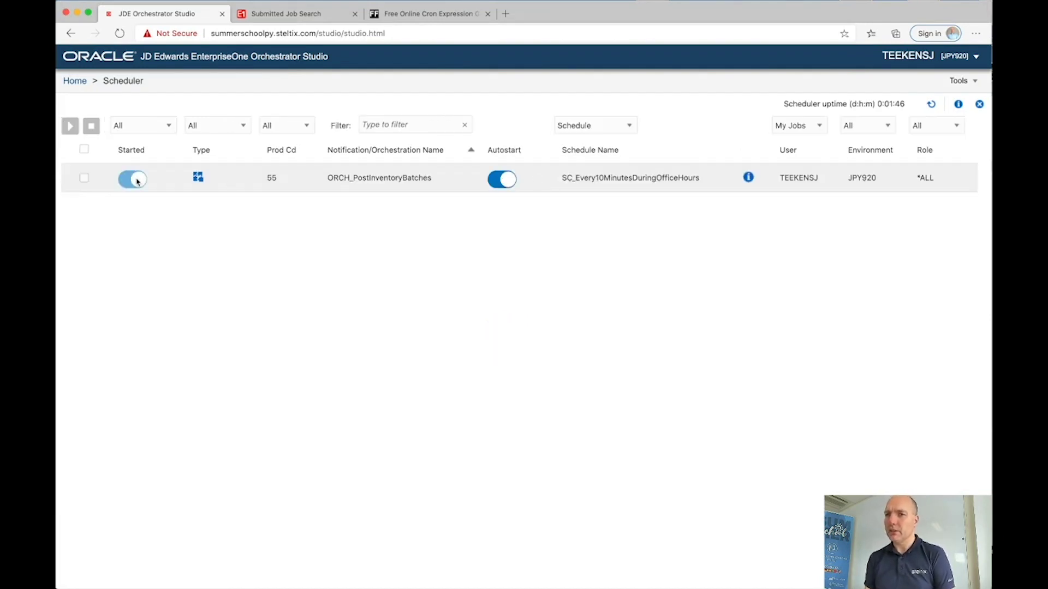